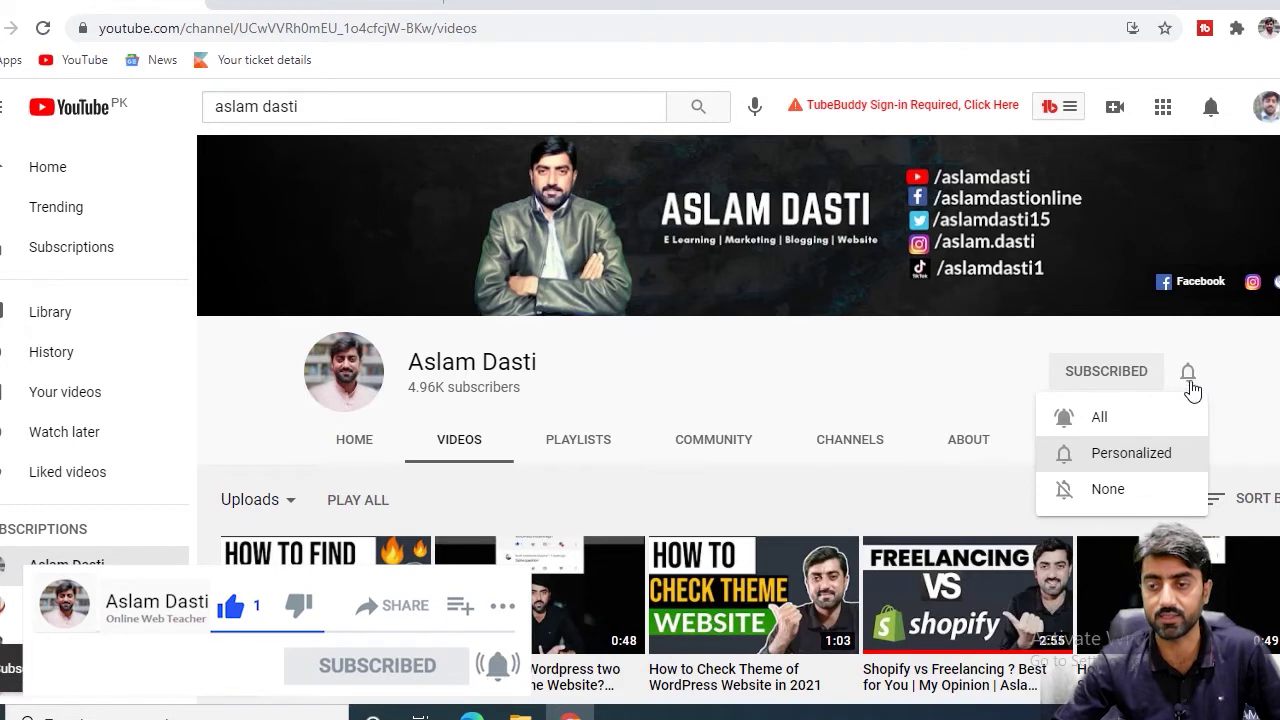
Set the subscribed channel's notification bell to All
left_click(1107, 420)
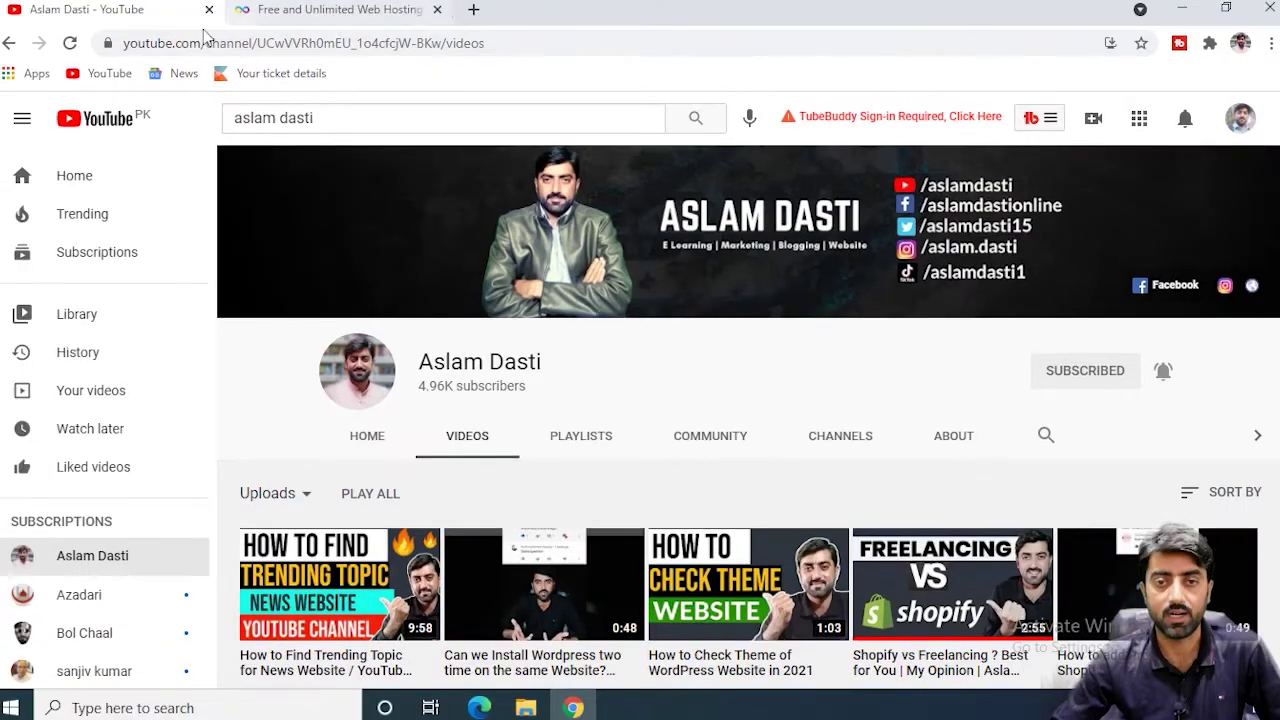
In a new tab, search Google for 'infinit free'
key("ctrl+Tab")
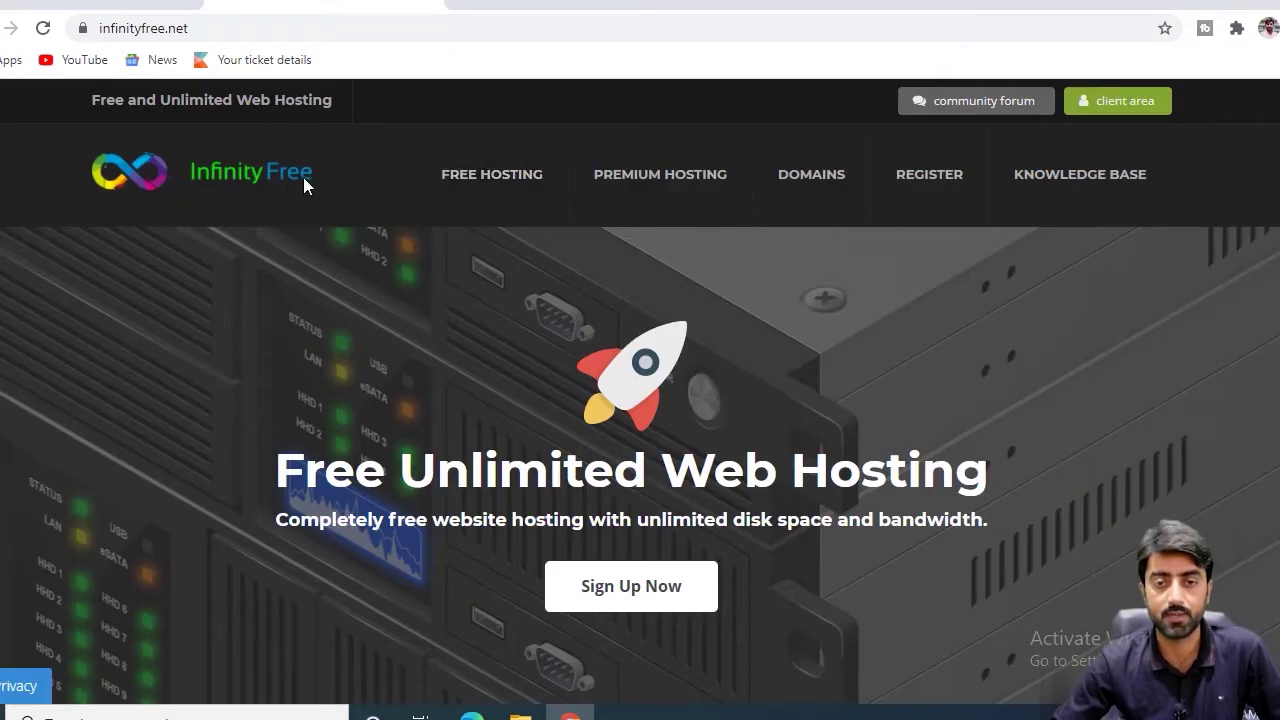
left_click(463, 2)
type("infin")
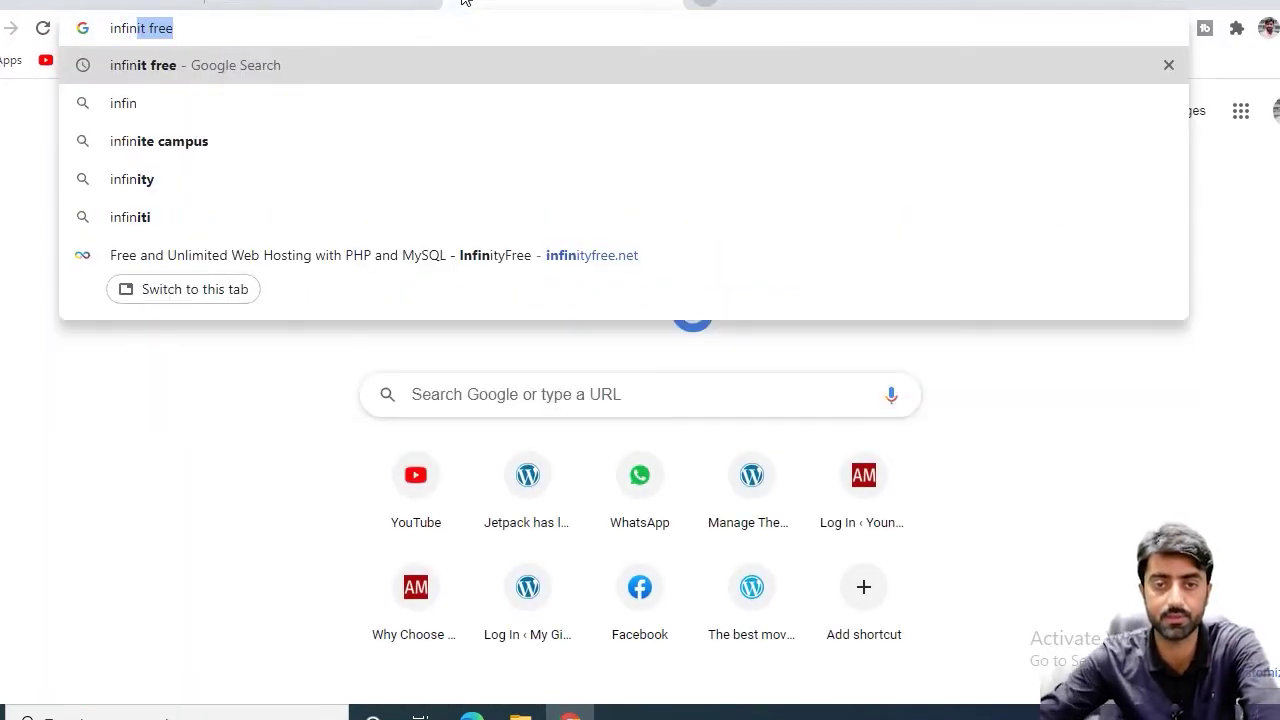
key("Right")
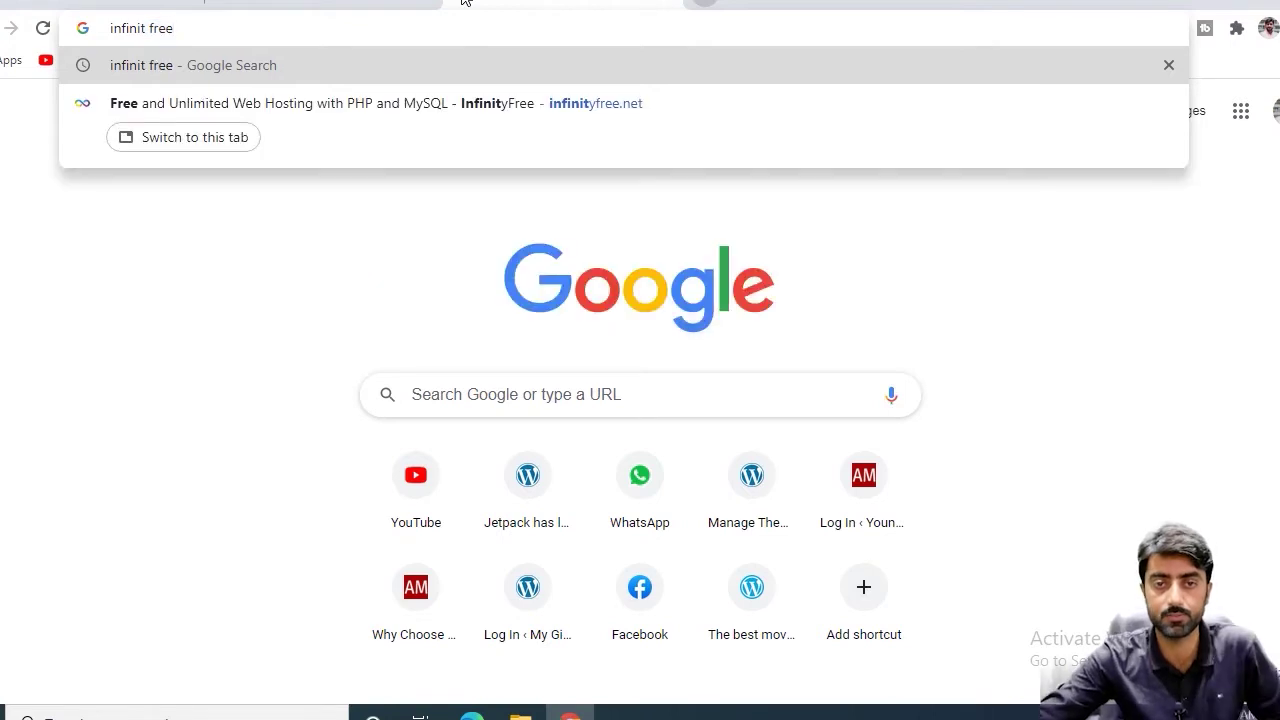
key("Return")
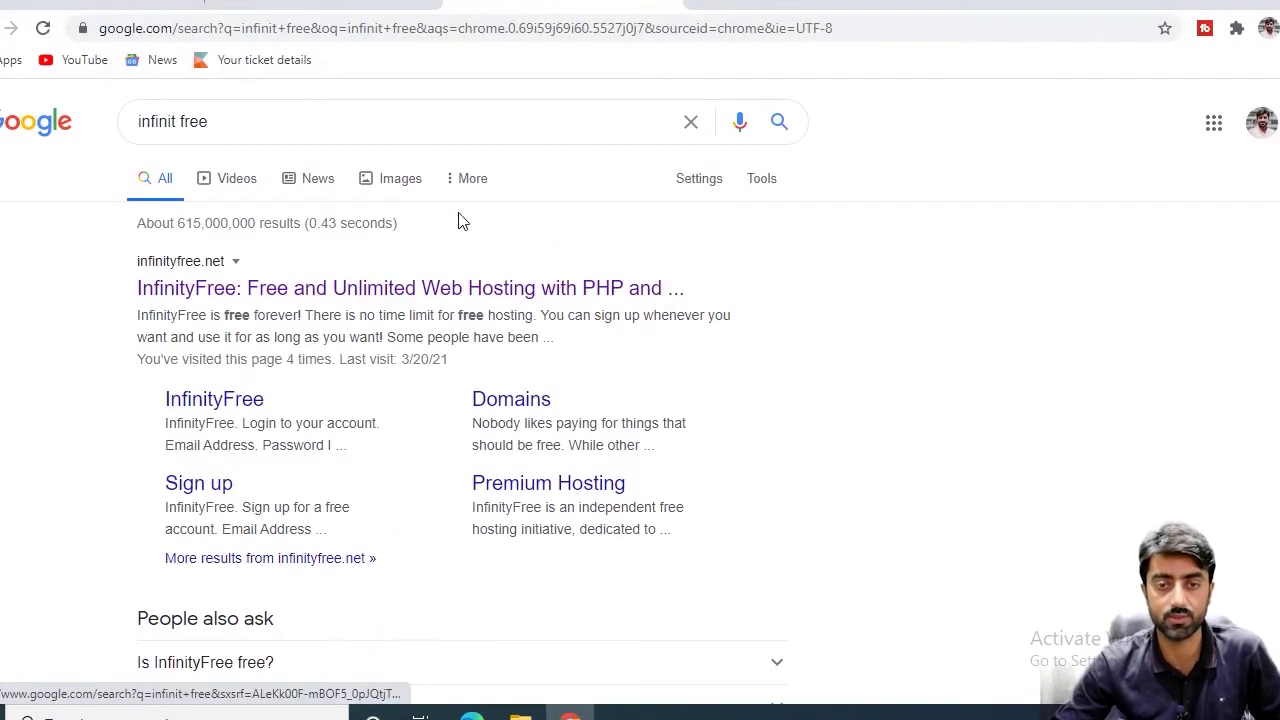
Open the InfinityFree: Free and Unlimited Web Hosting result and browse the homepage
left_click(290, 295)
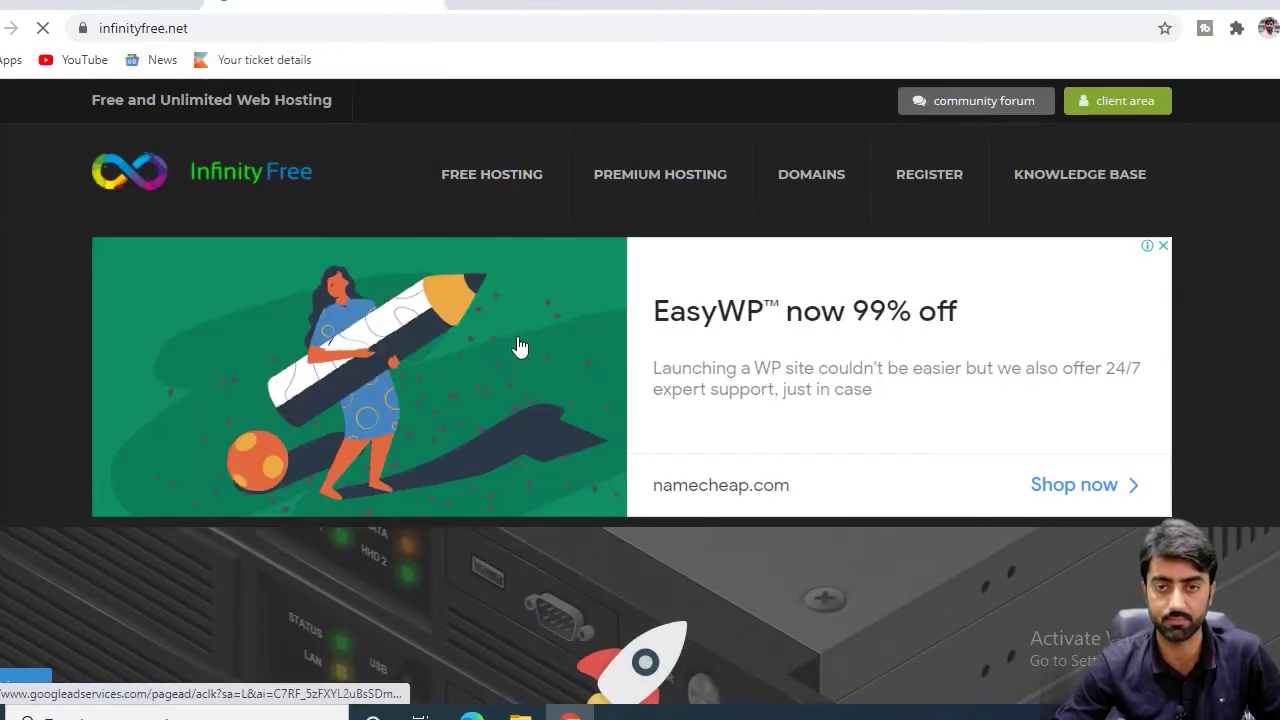
scroll(514, 346, "down", 5)
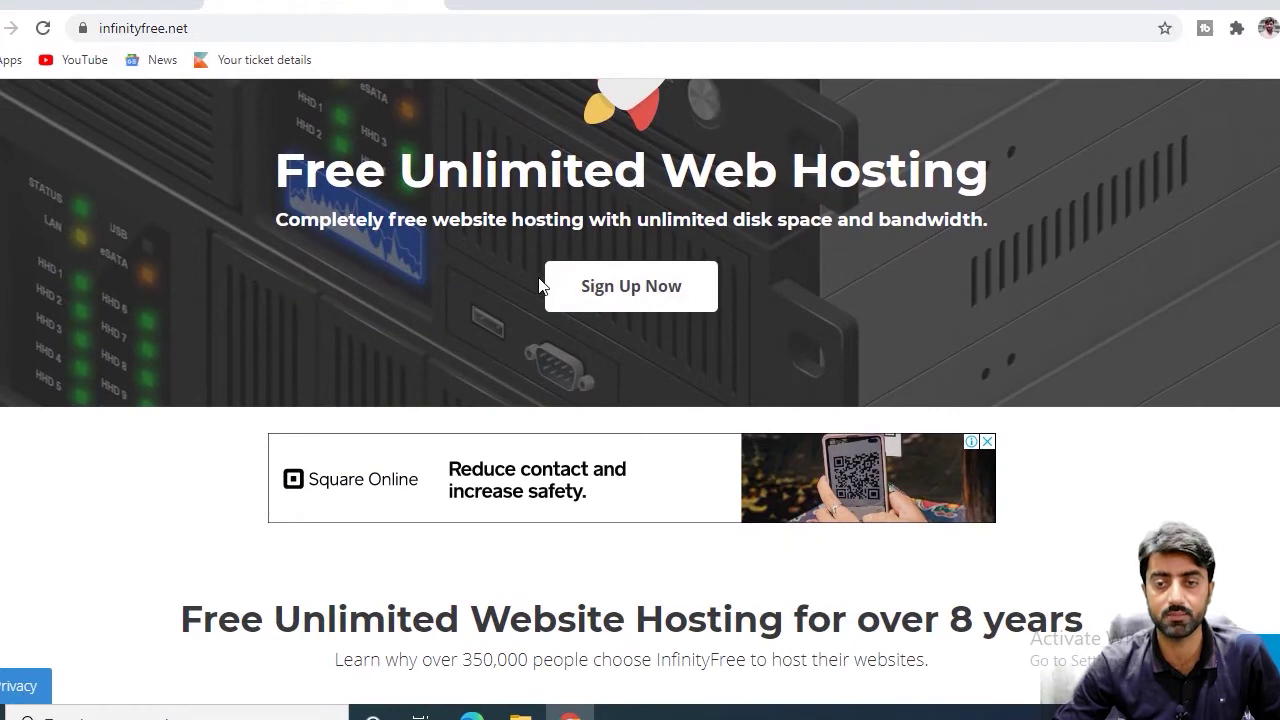
scroll(540, 280, "up", 4)
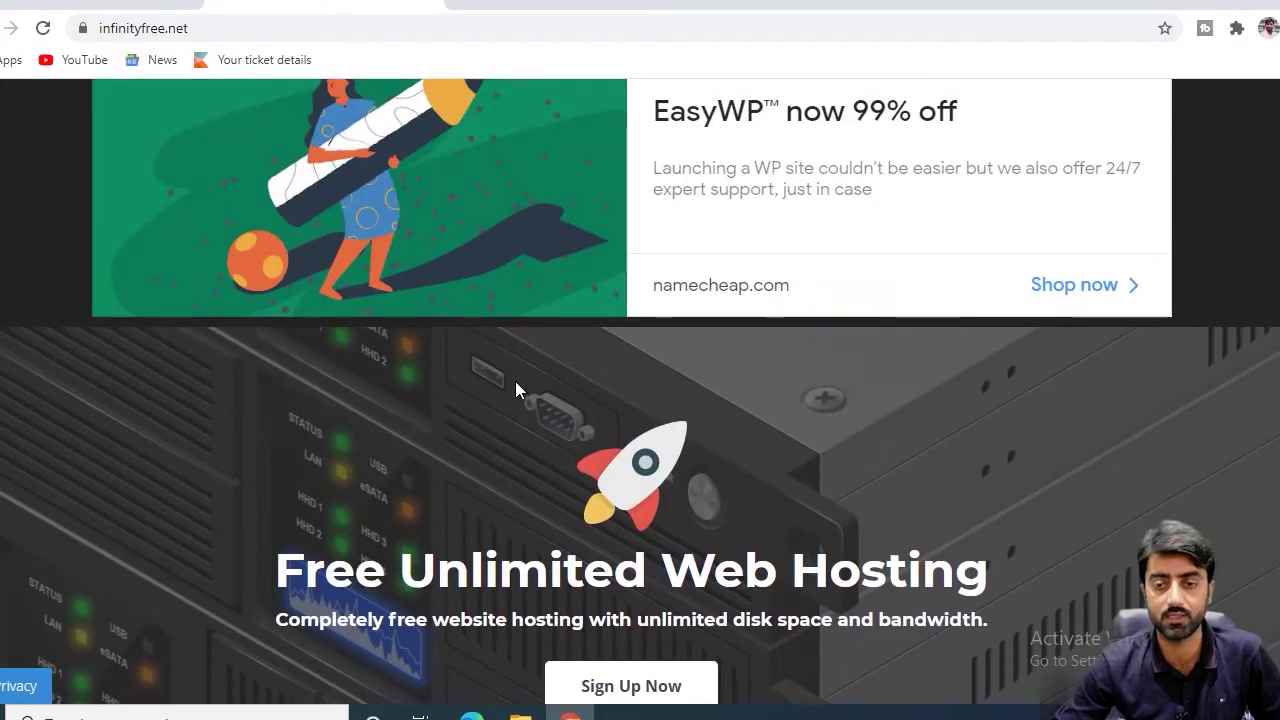
scroll(515, 390, "down", 3)
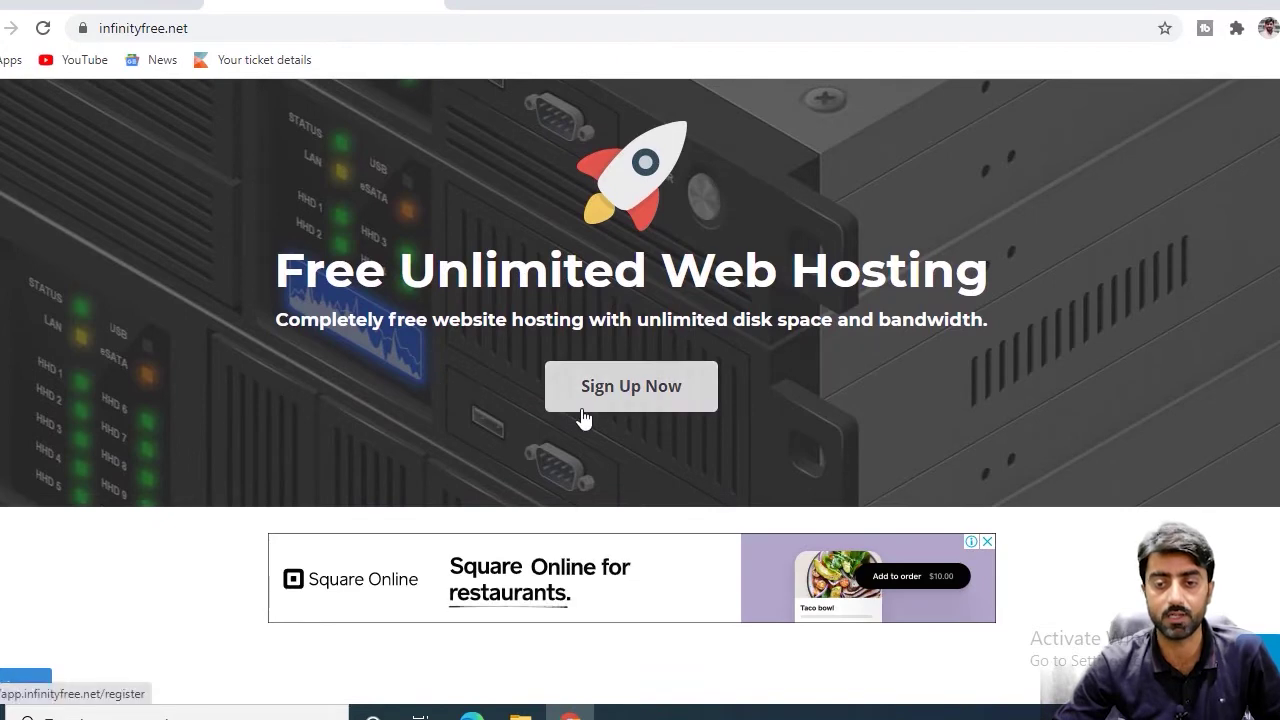
scroll(491, 180, "up", 5)
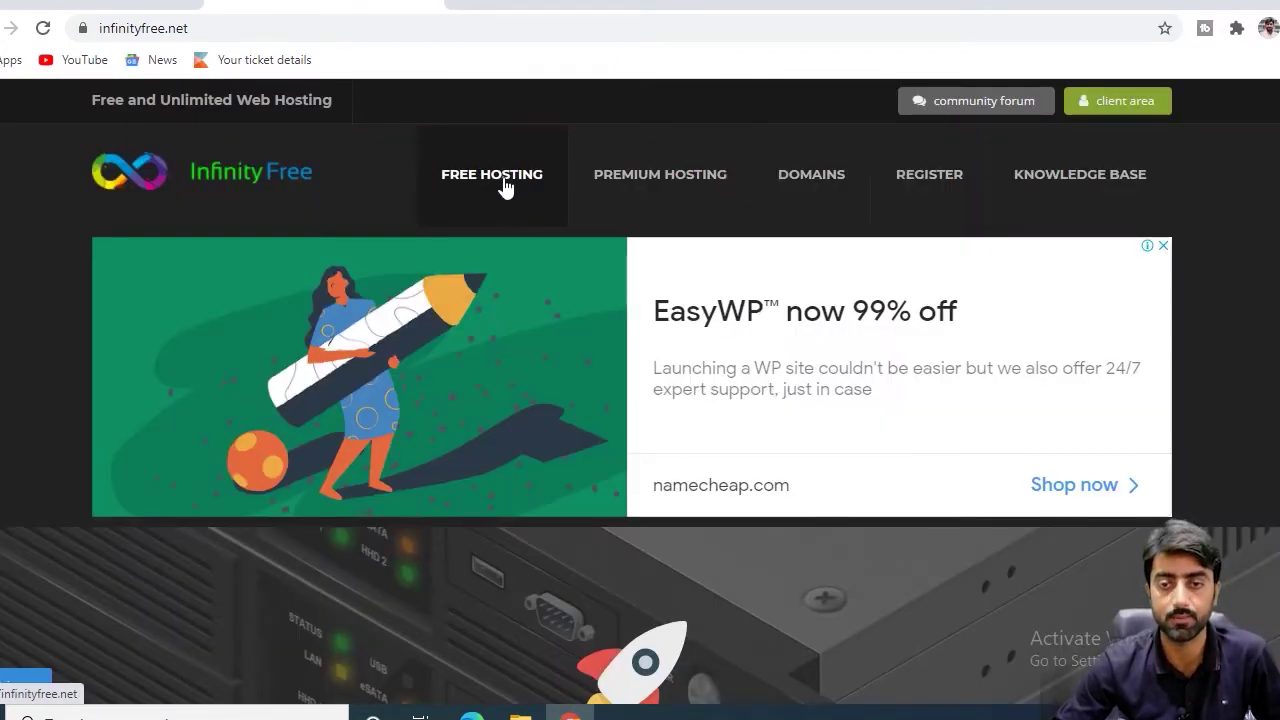
scroll(487, 316, "down", 5)
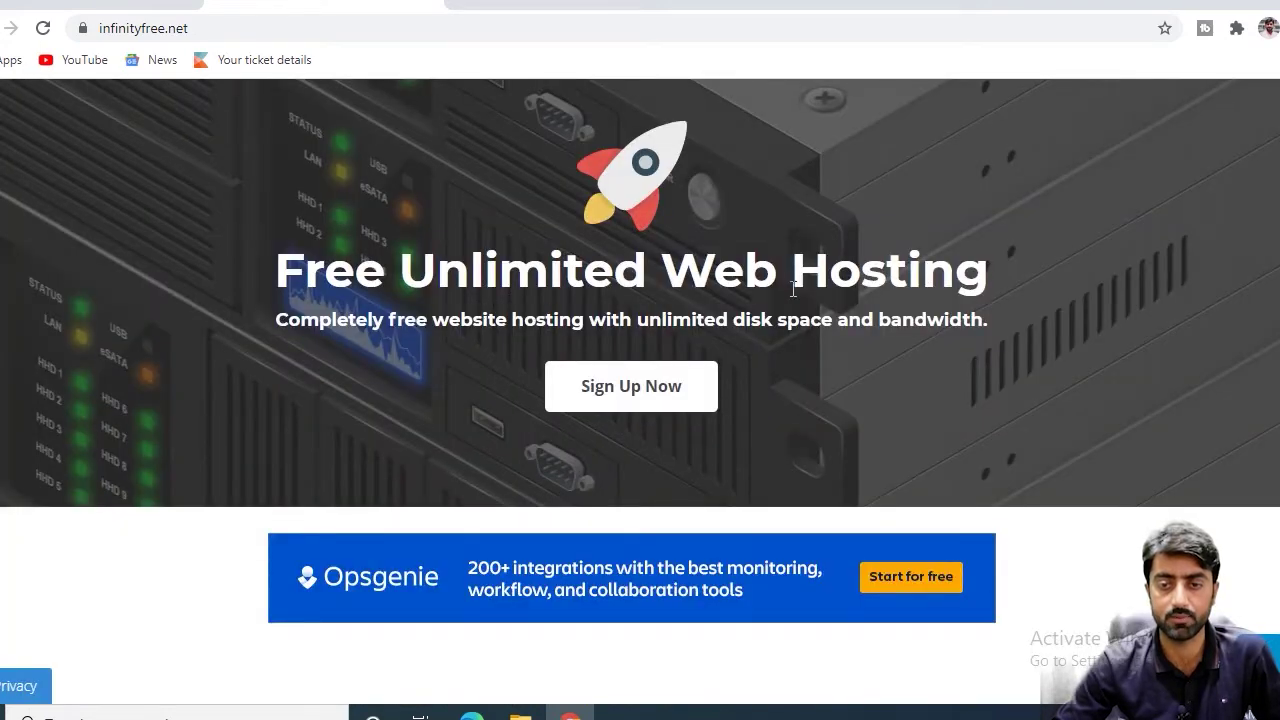
Sign up for a free InfinityFree account, accepting the terms and reCAPTCHA, without saving the password
left_click(640, 398)
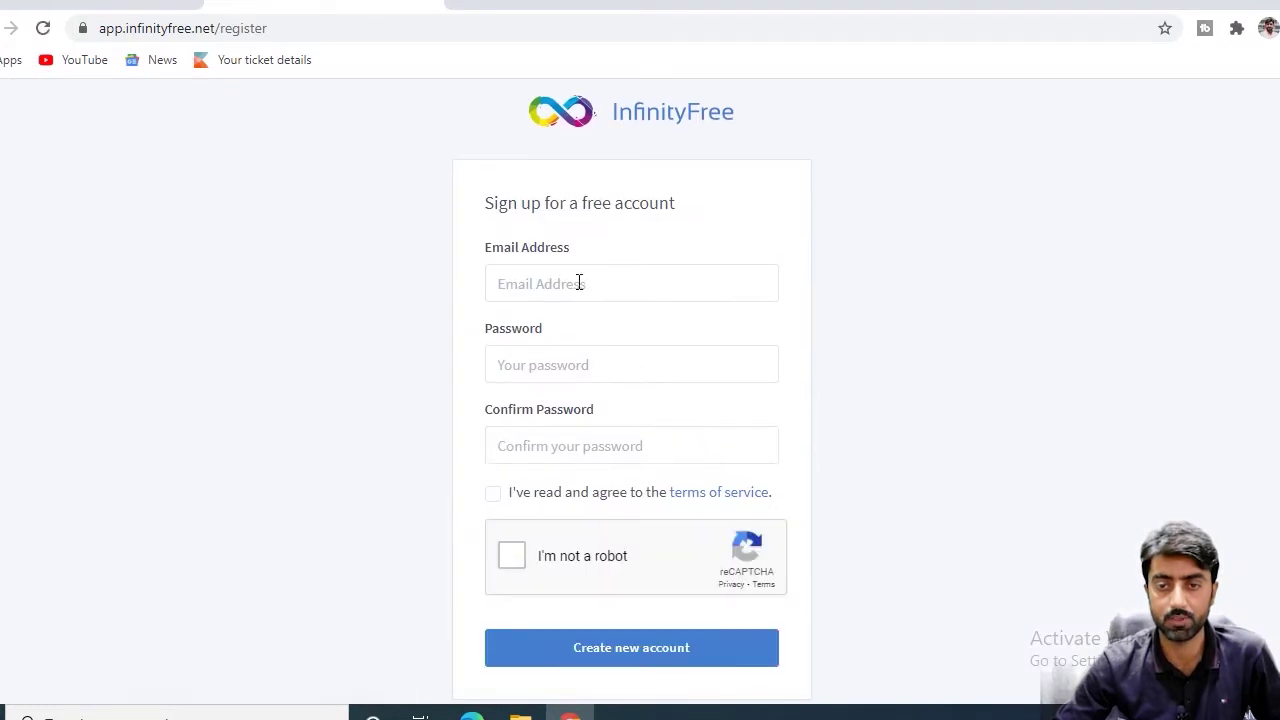
key("Return")
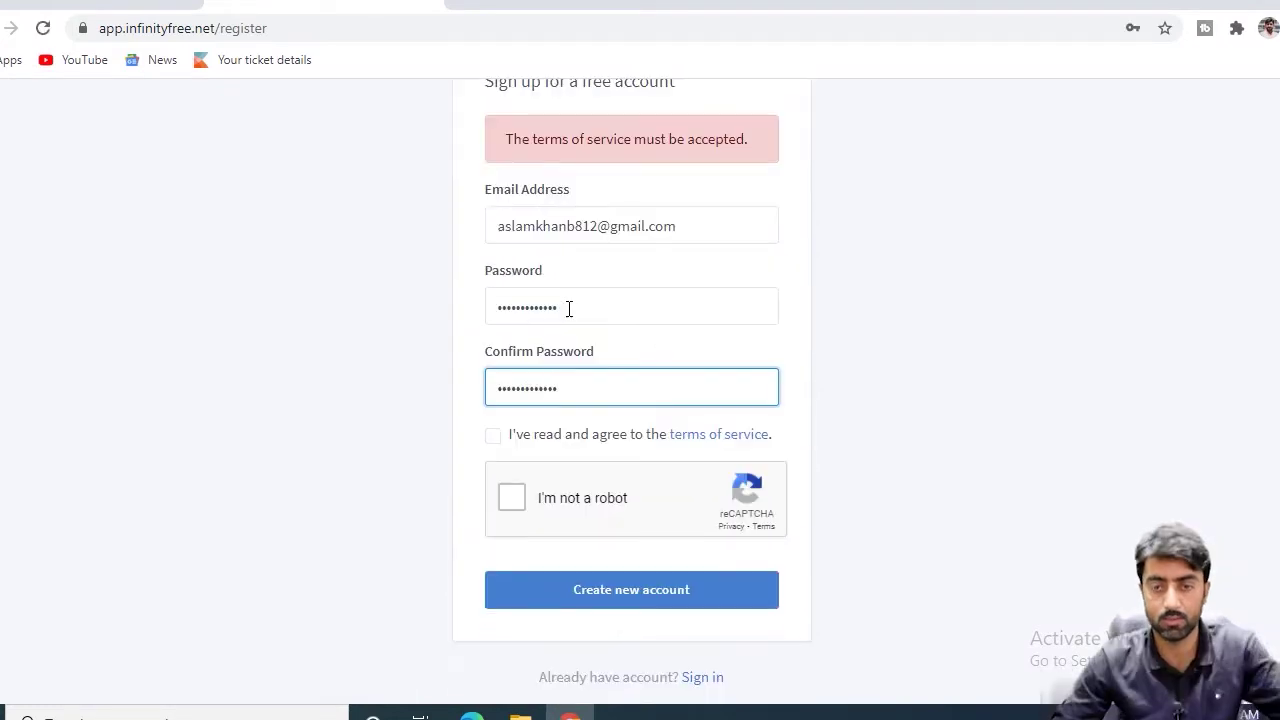
left_click(494, 437)
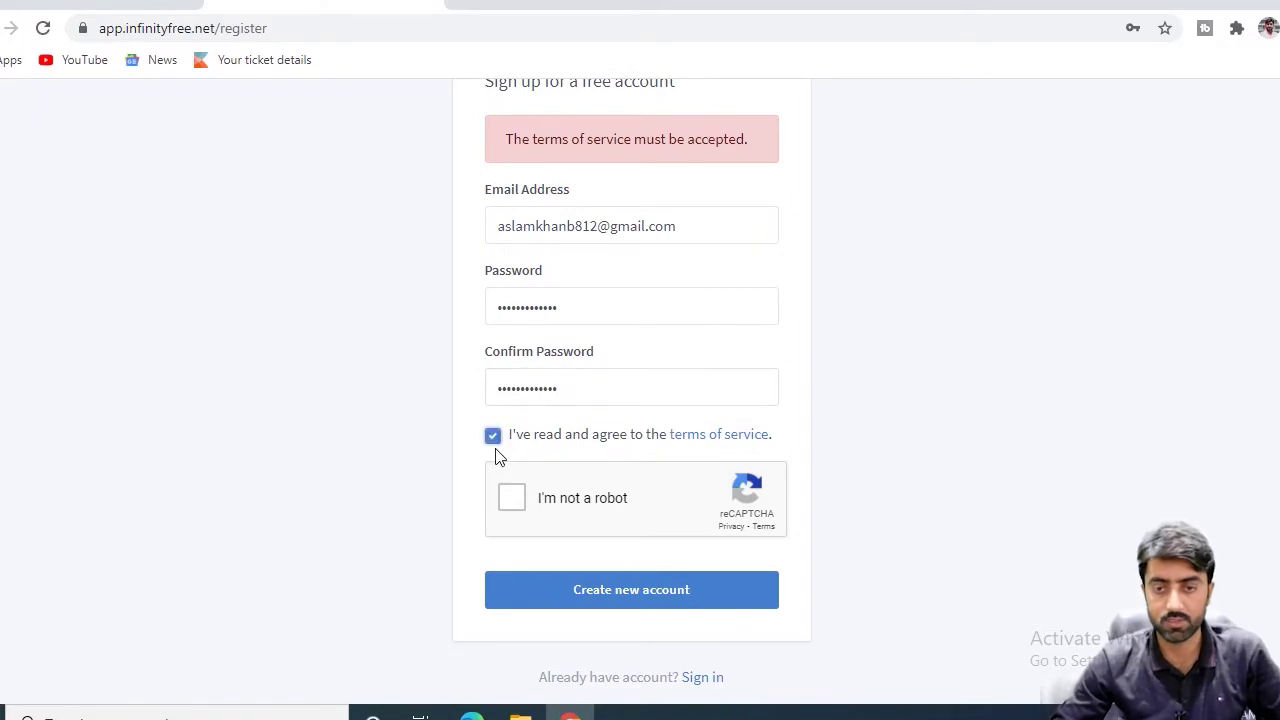
left_click(514, 498)
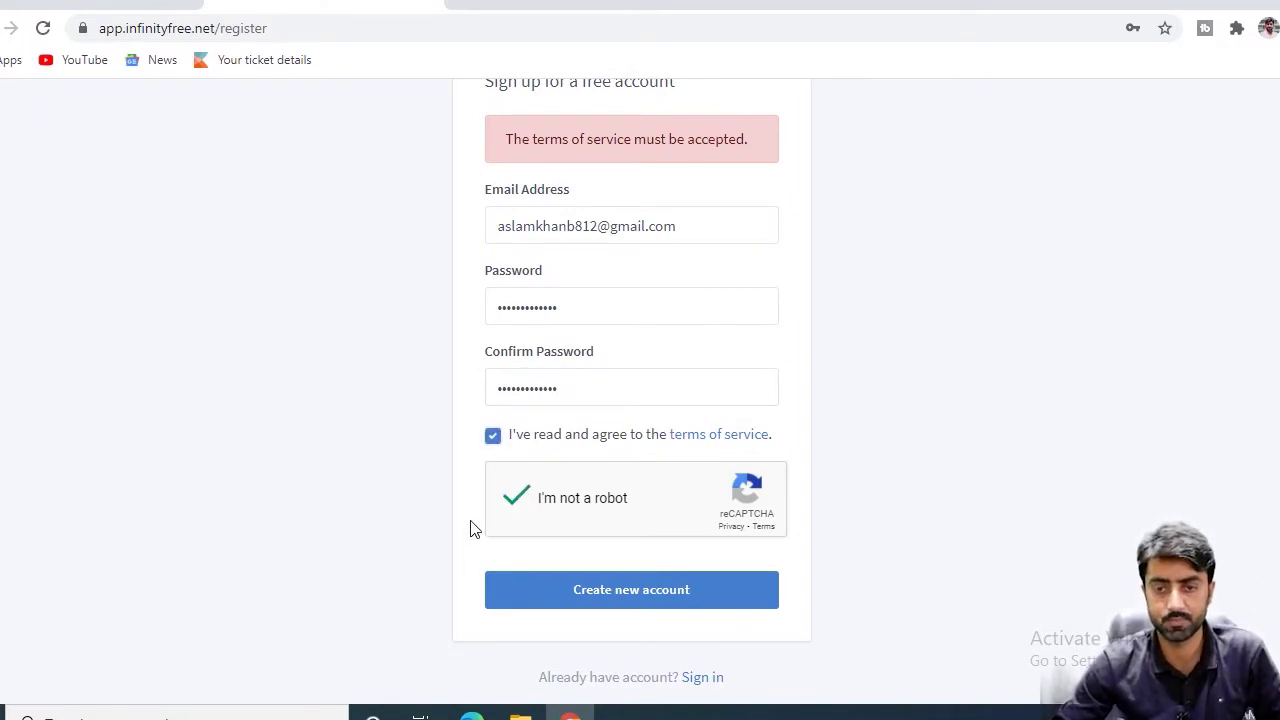
left_click(624, 598)
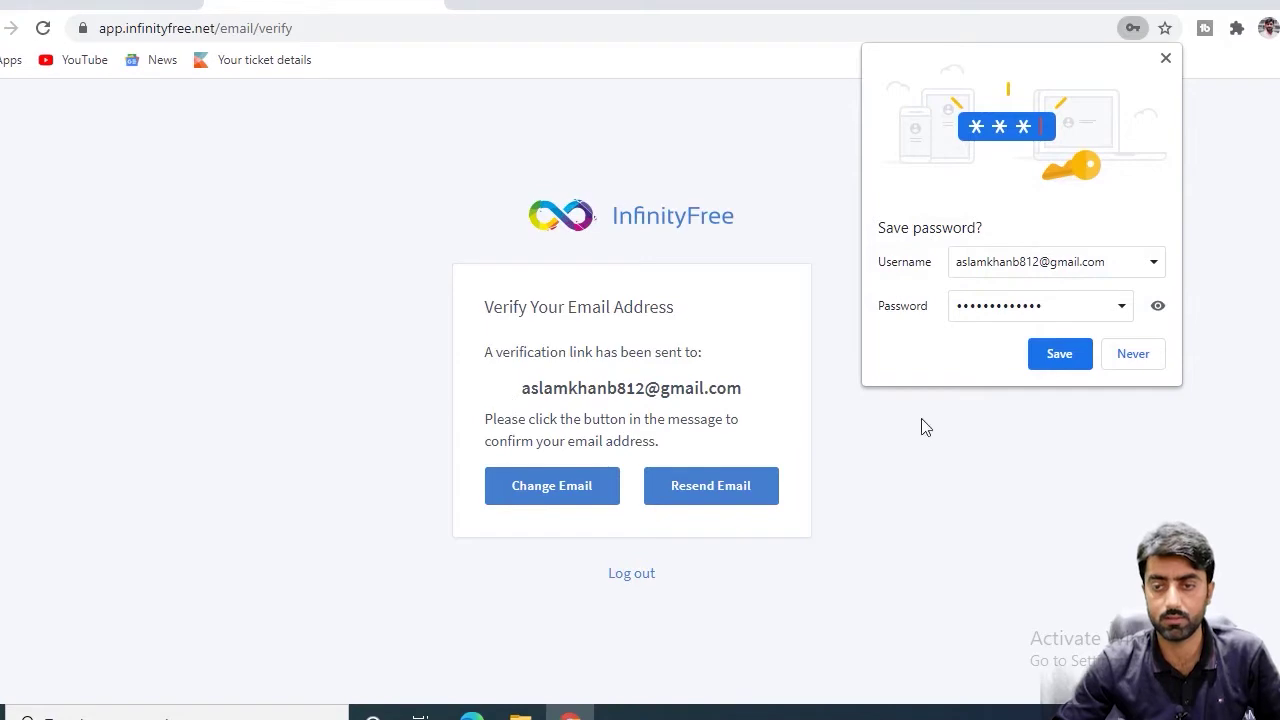
left_click(1134, 354)
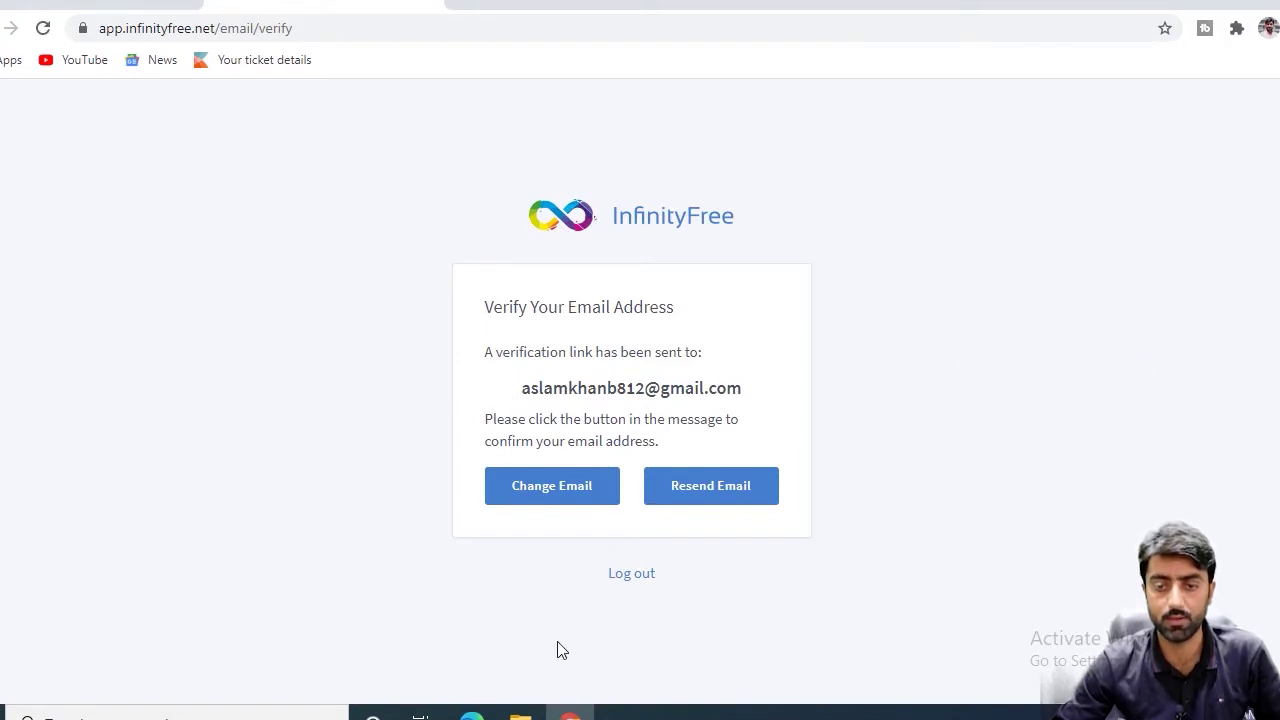
In Gmail, open InfinityFree's 'Verify Email Address' message and use its verify button
key("ctrl+Tab")
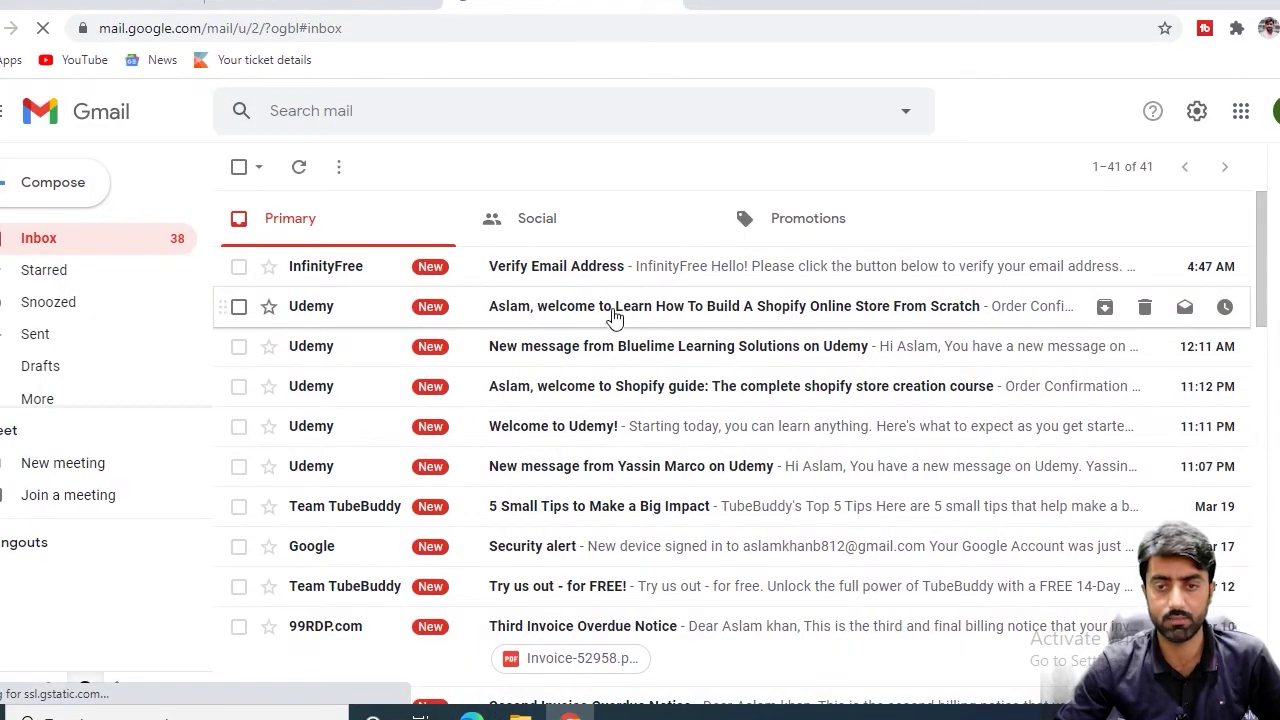
left_click(545, 279)
scroll(862, 500, "down", 1)
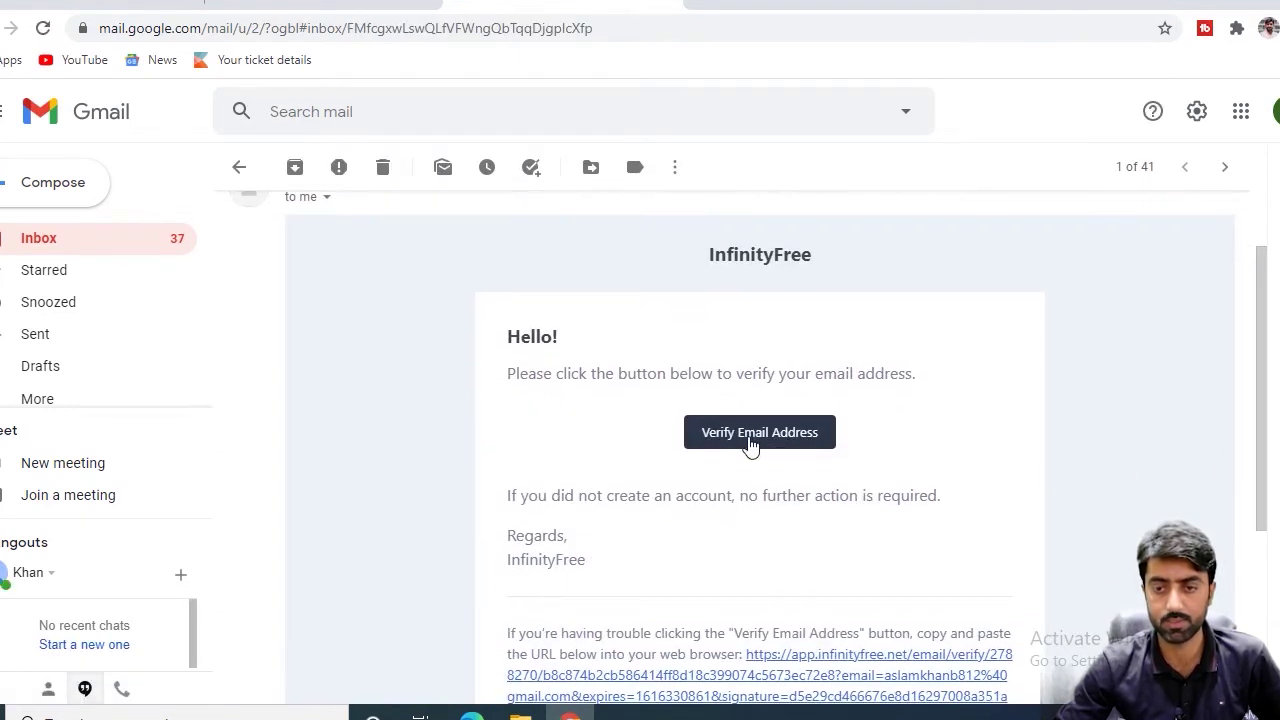
left_click(751, 443)
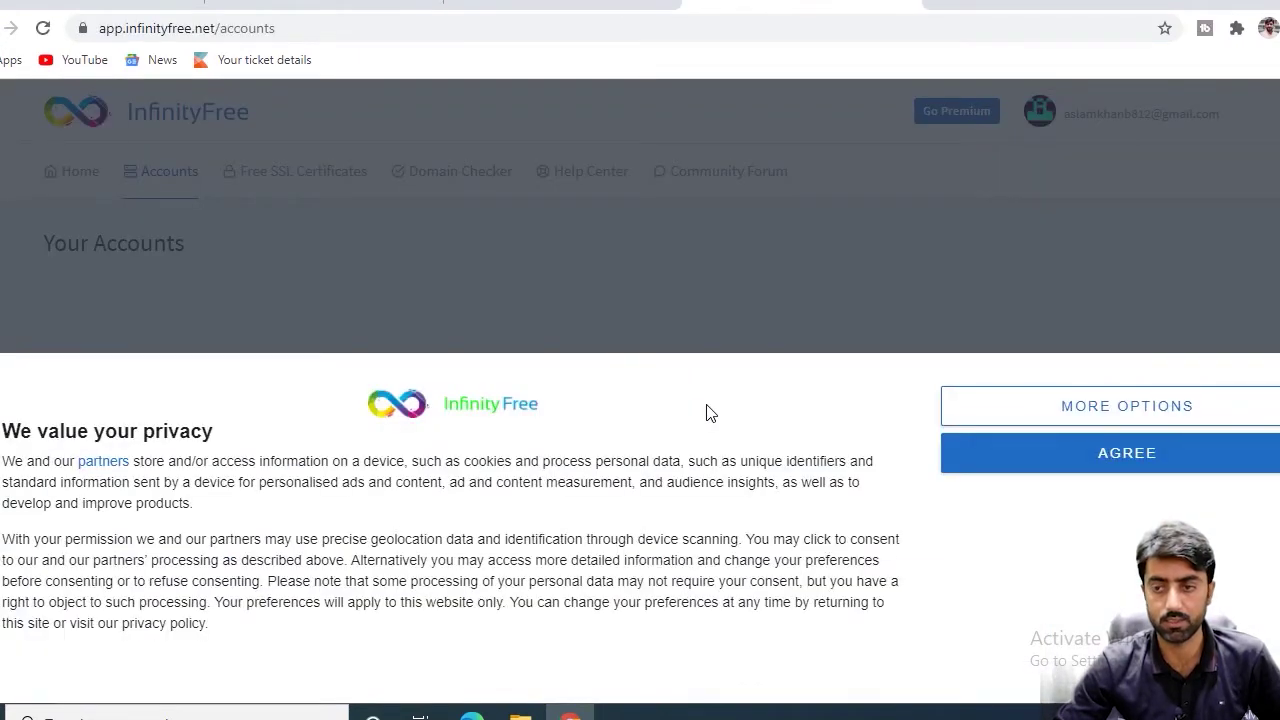
Agree to the privacy banner, review the 0 / 3 accounts count, and start a new hosting account
left_click(1117, 459)
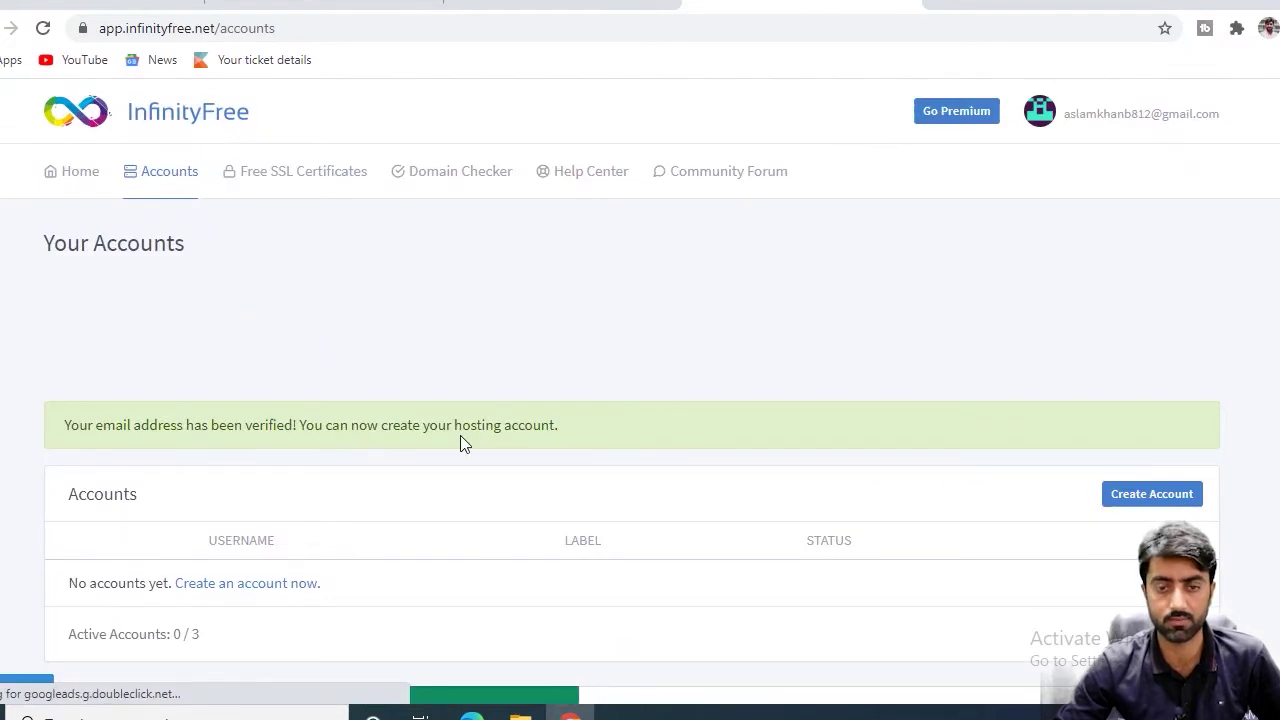
scroll(460, 444, "down", 2)
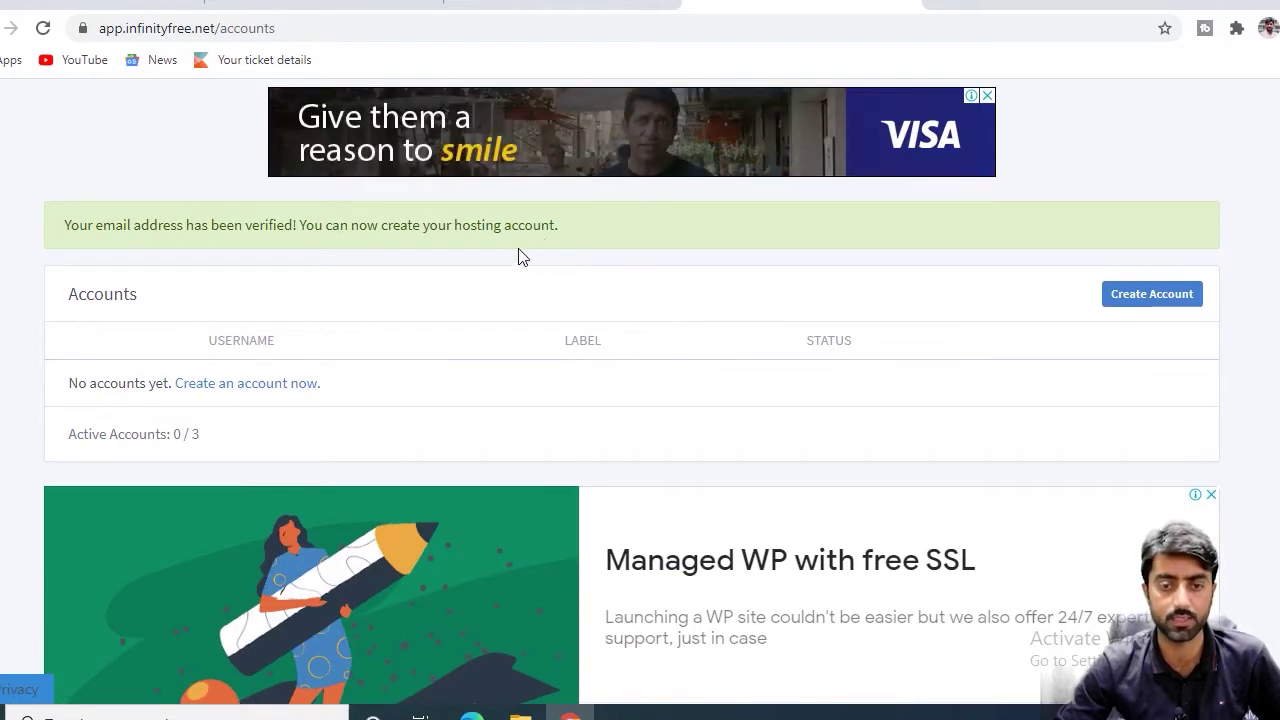
scroll(307, 367, "down", 1)
scroll(308, 367, "up", 1)
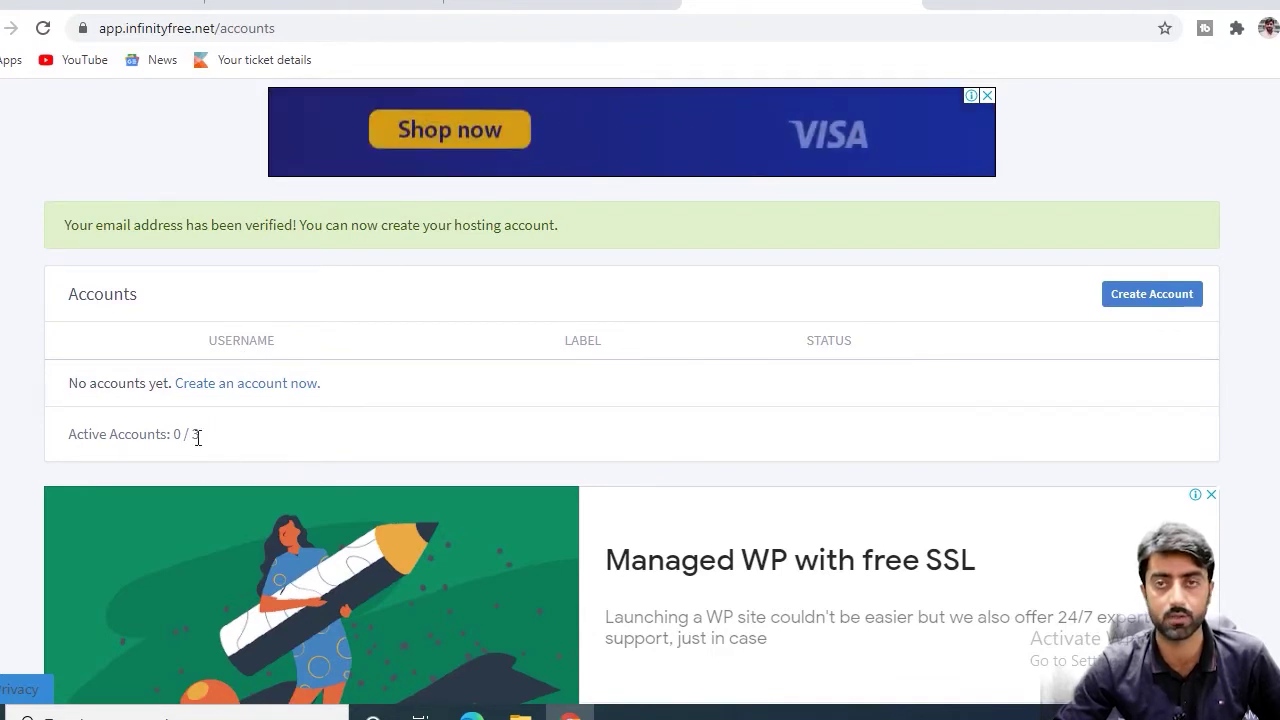
left_click_drag(169, 432, 199, 434)
scroll(311, 454, "down", 2)
scroll(308, 447, "up", 4)
scroll(308, 449, "down", 1)
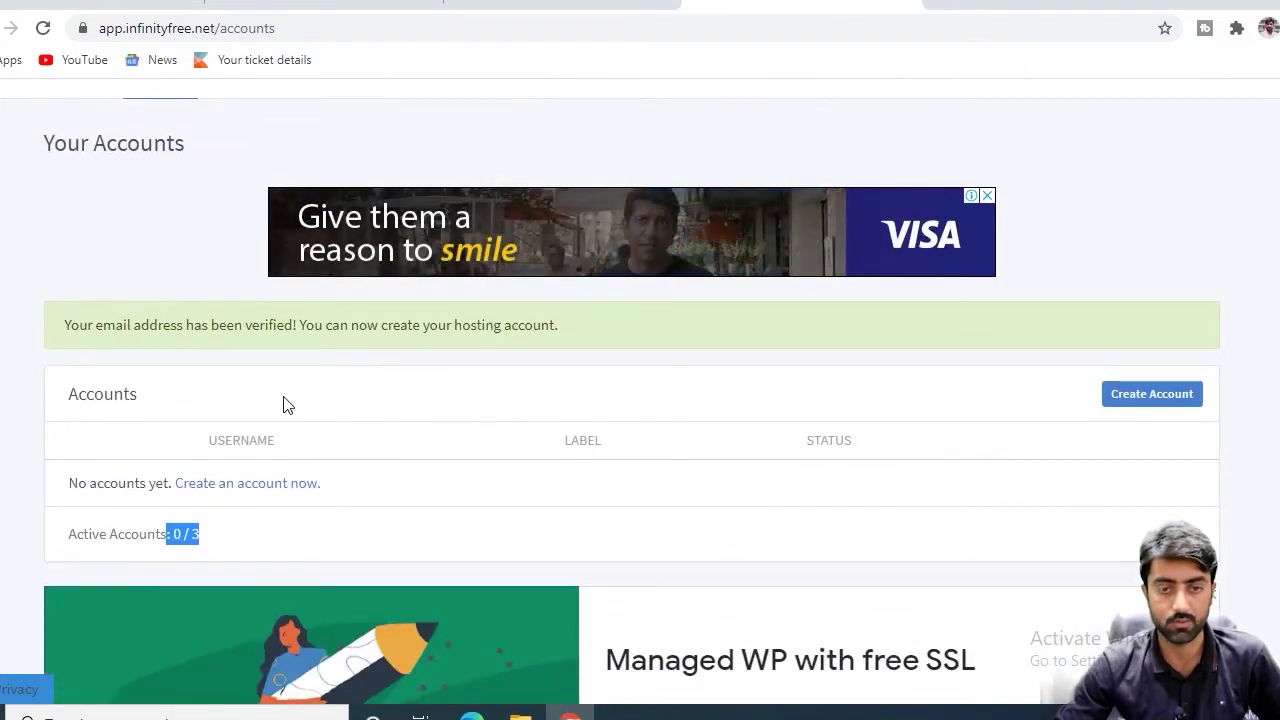
left_click(1133, 400)
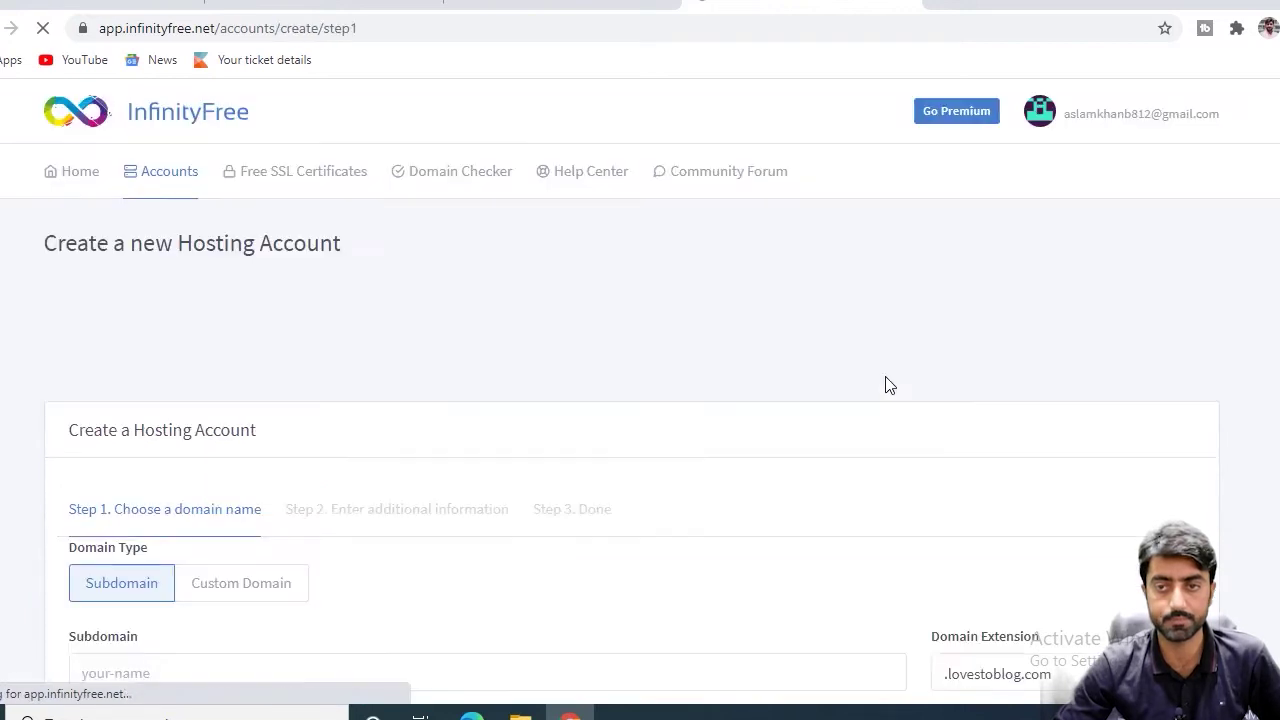
Search for the subdomain aslamdasti with the .great-site.net extension
scroll(617, 440, "down", 3)
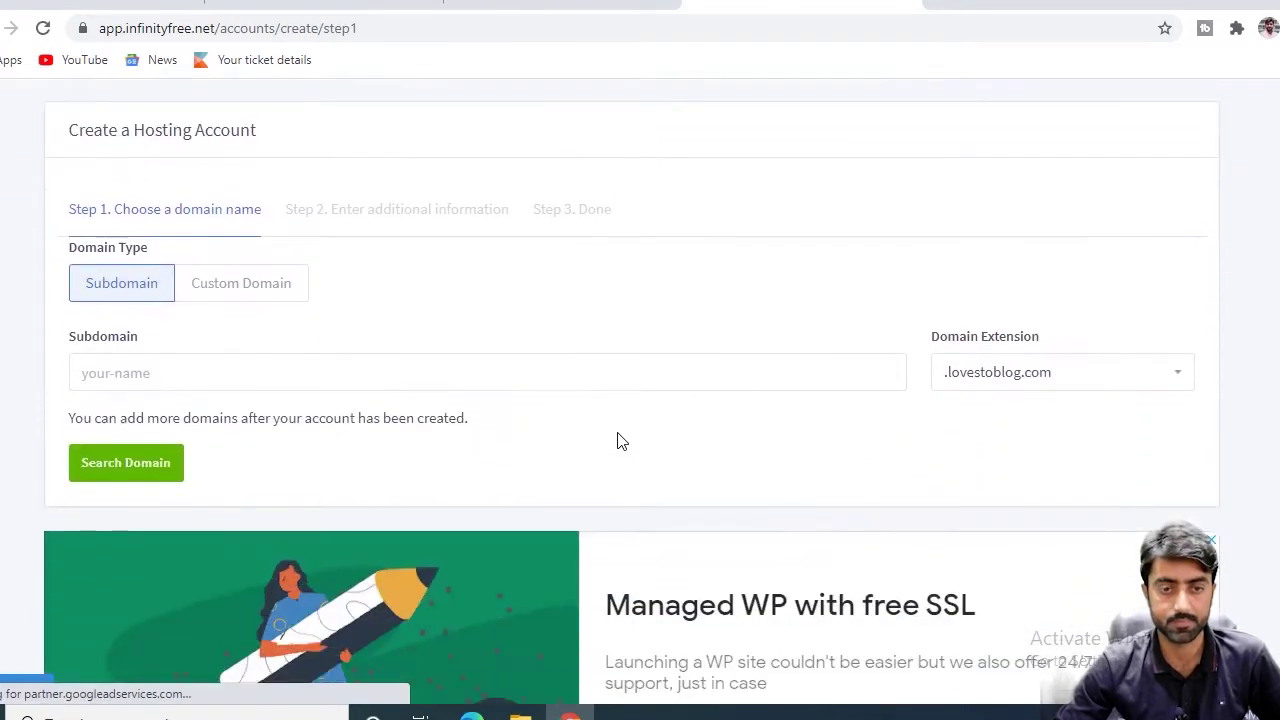
scroll(320, 359, "up", 1)
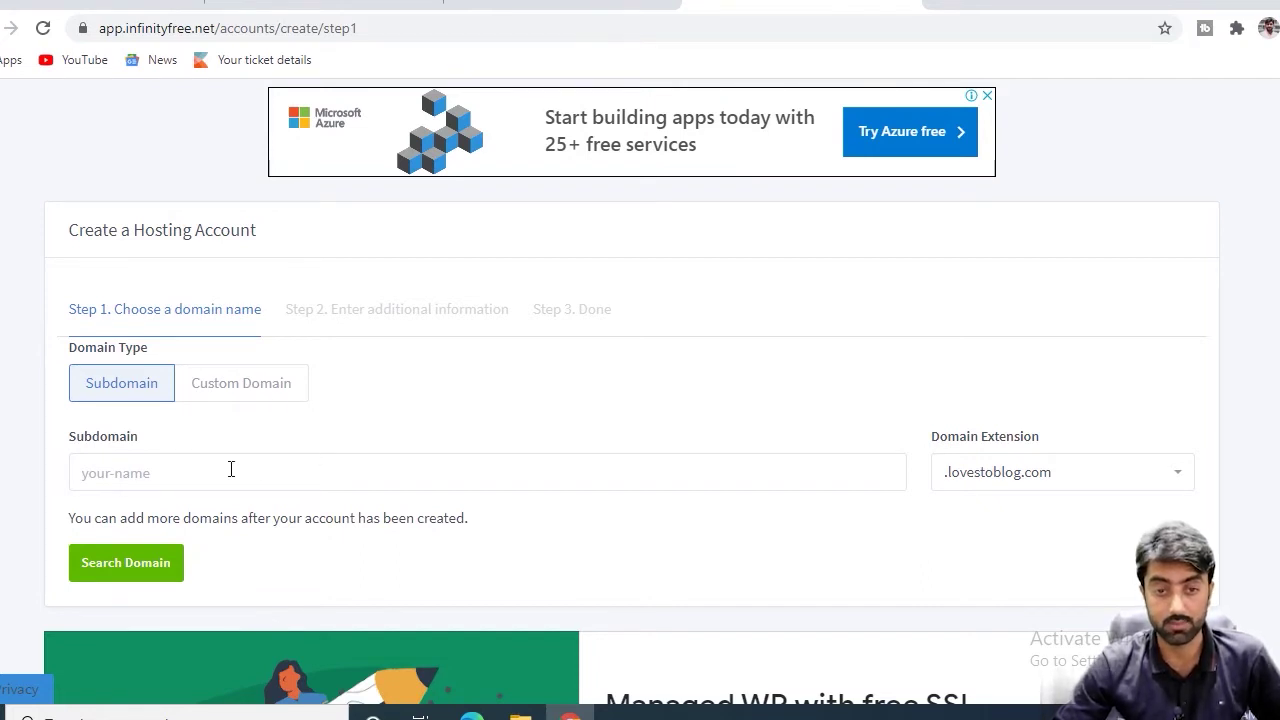
left_click(184, 469)
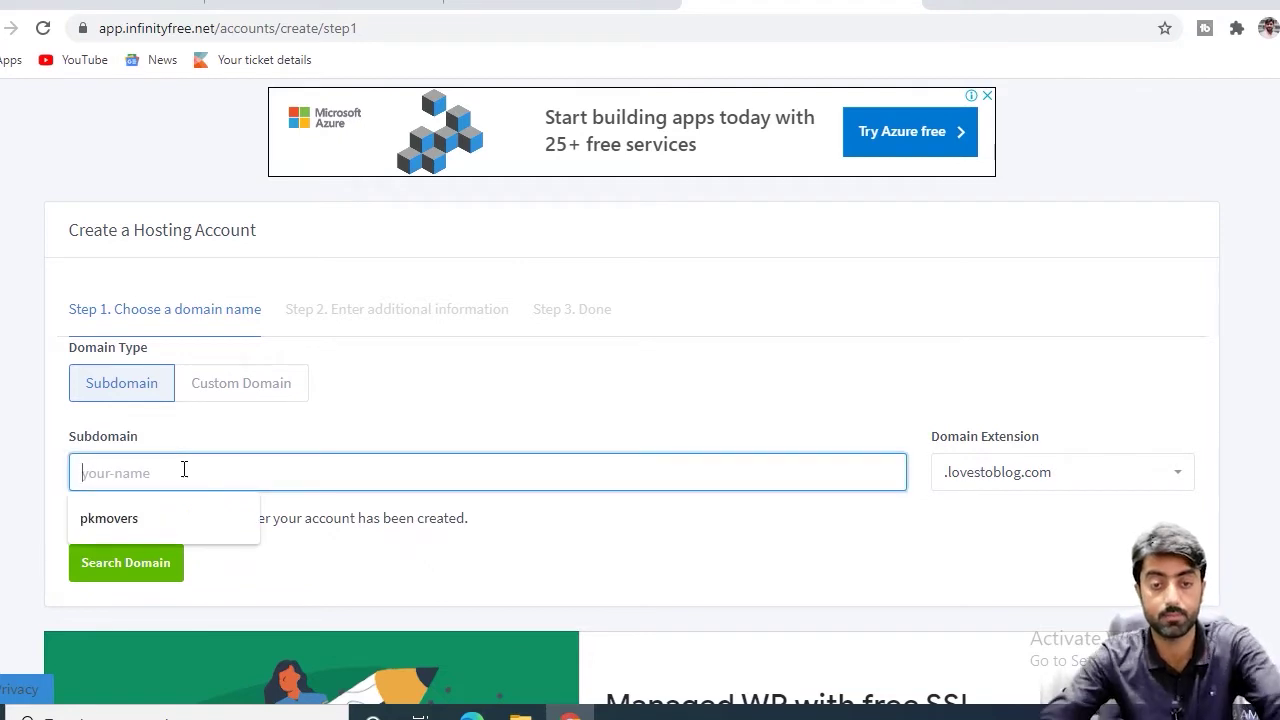
type("aslamdasti")
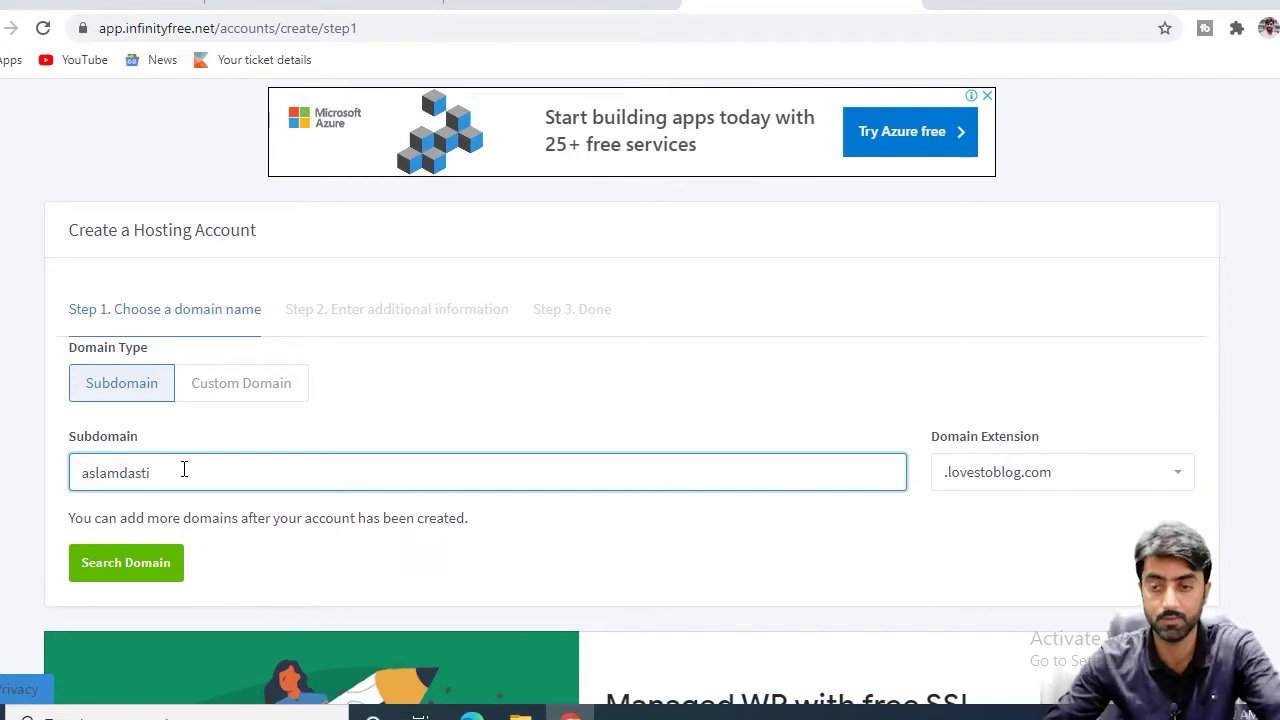
left_click(1033, 473)
scroll(1039, 487, "down", 1)
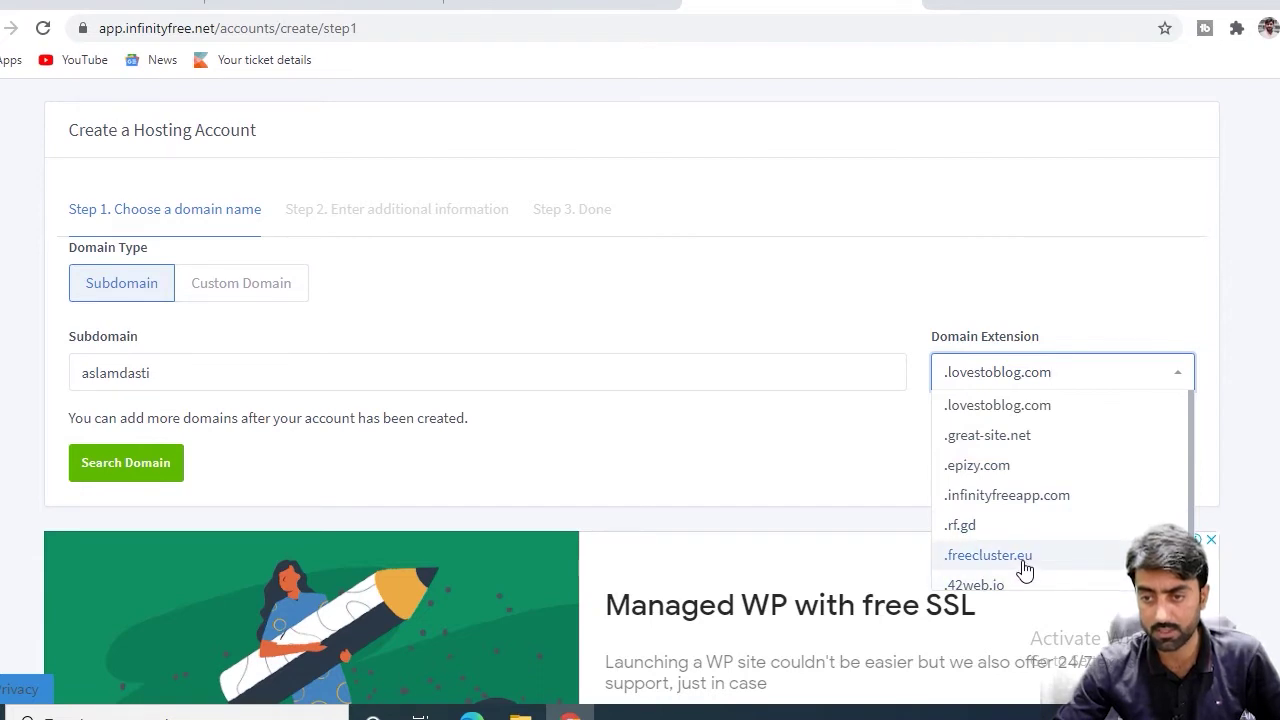
left_click(1020, 440)
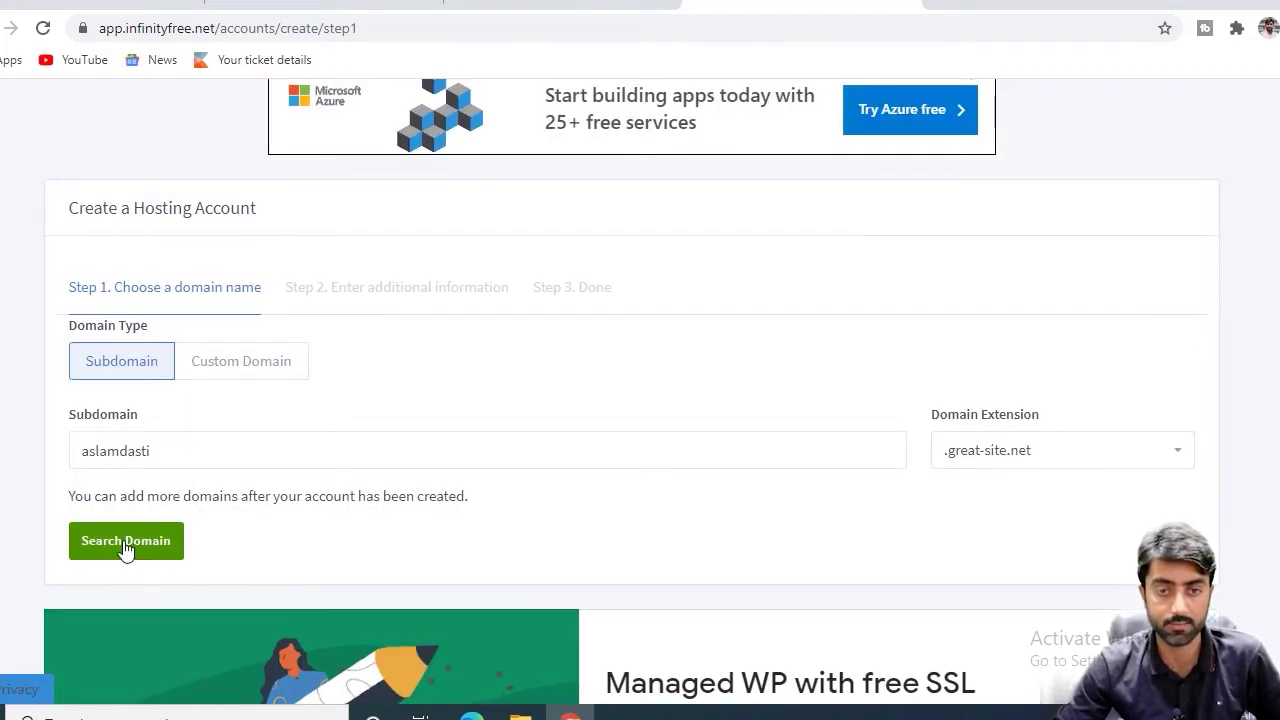
left_click(125, 545)
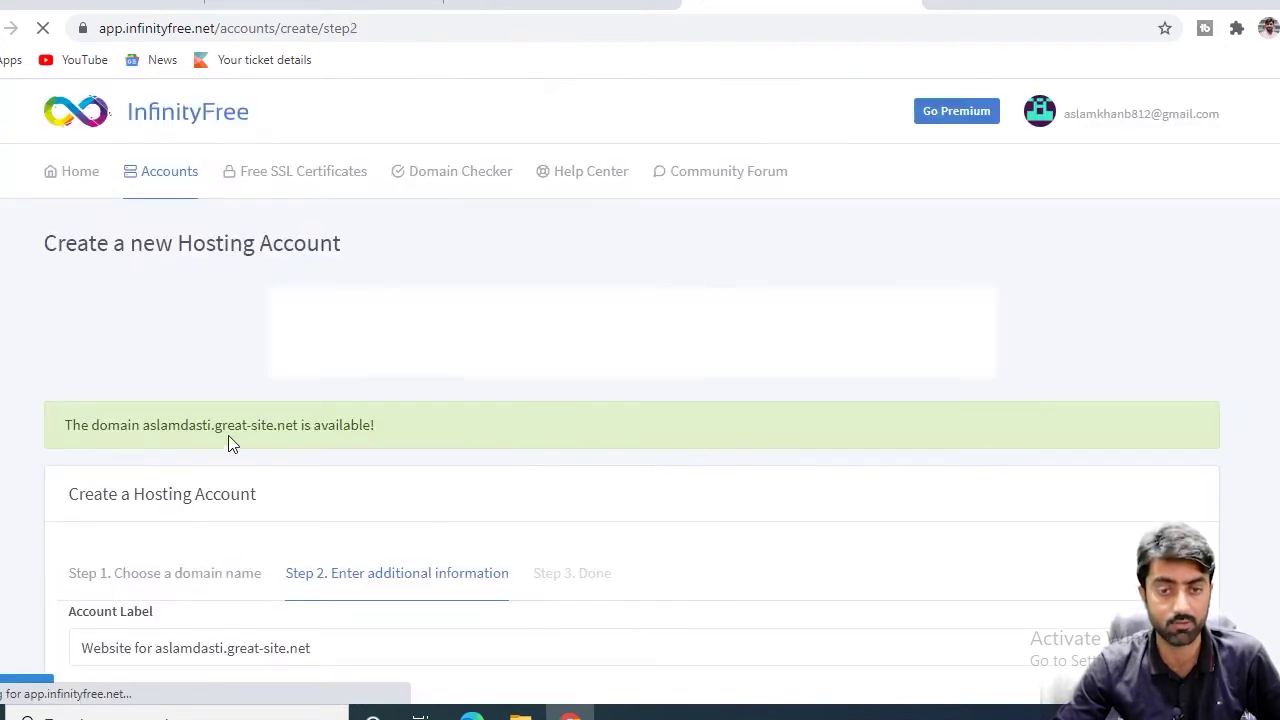
Enter the account password, pass the reCAPTCHA, and create the aslamdasti.great-site.net hosting account
scroll(236, 459, "down", 2)
scroll(236, 458, "down", 2)
scroll(304, 435, "down", 1)
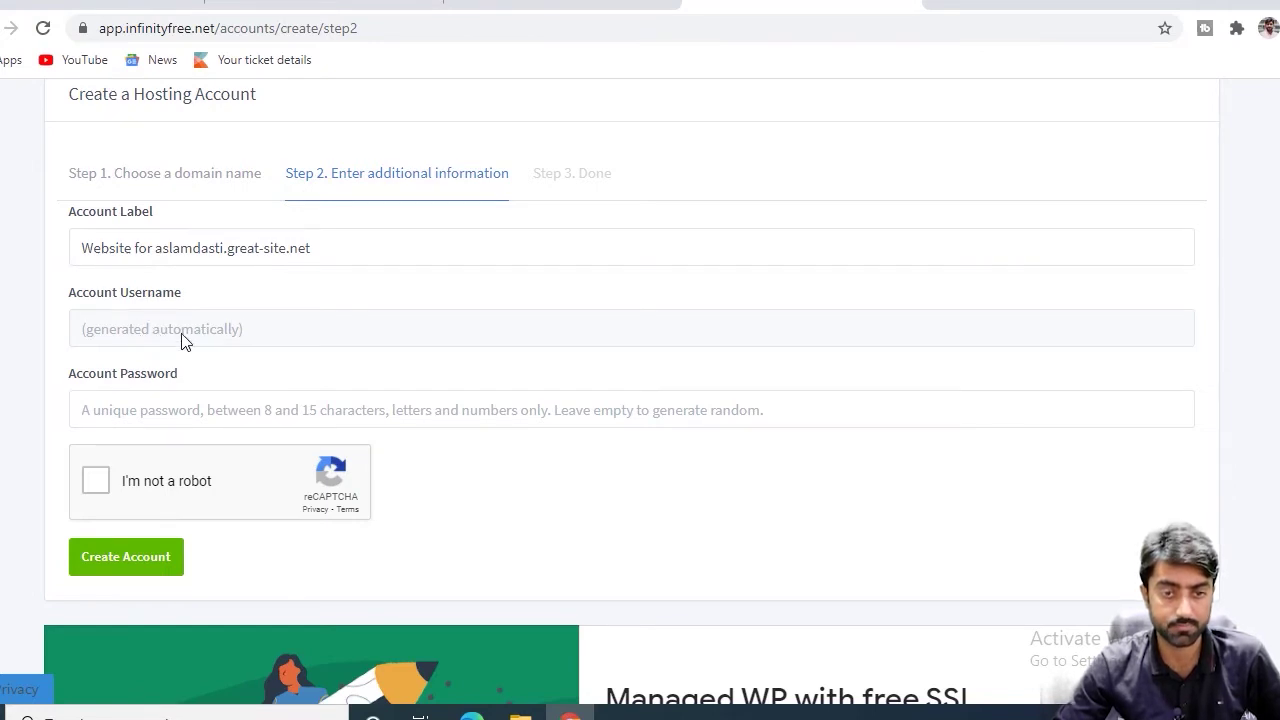
left_click(141, 410)
left_click(209, 333)
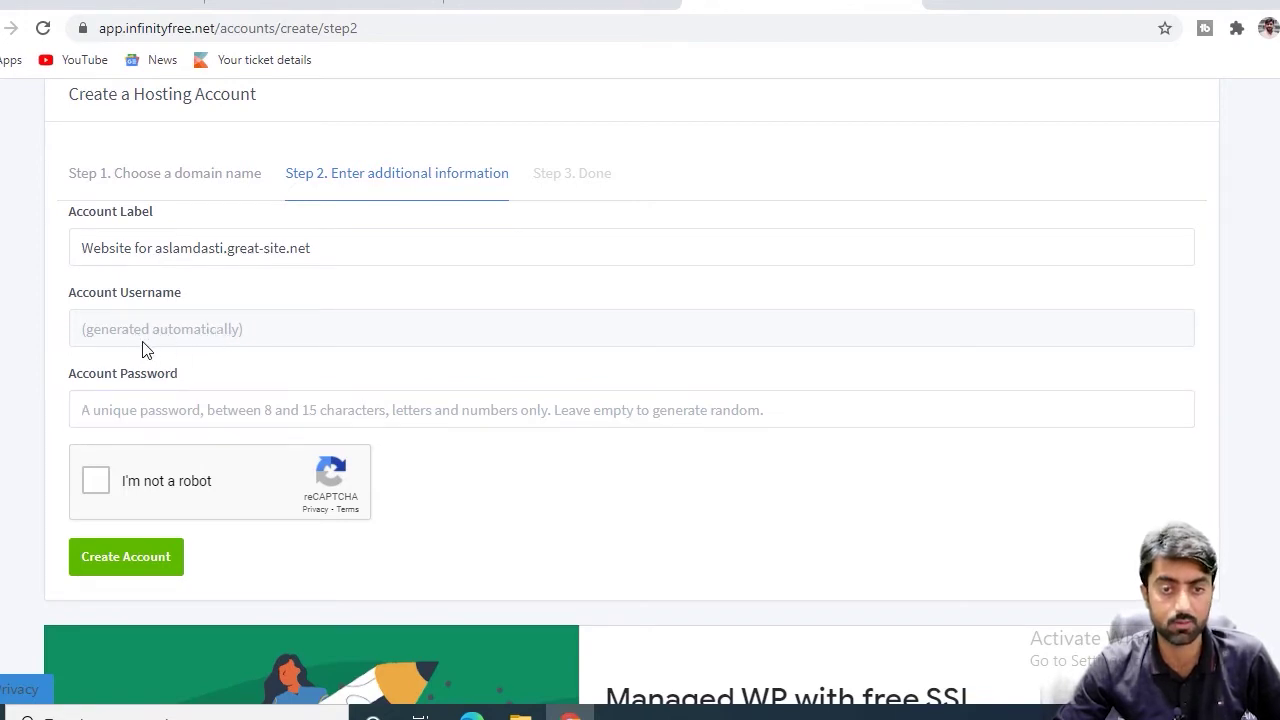
left_click(119, 420)
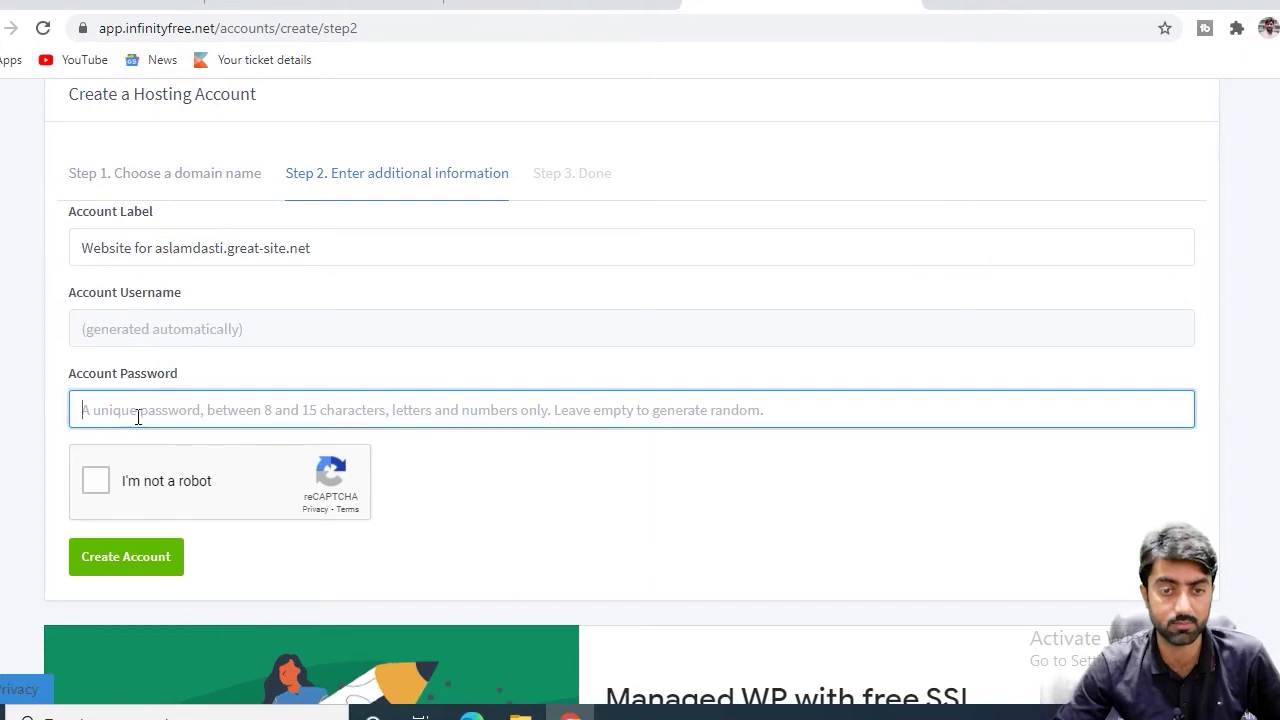
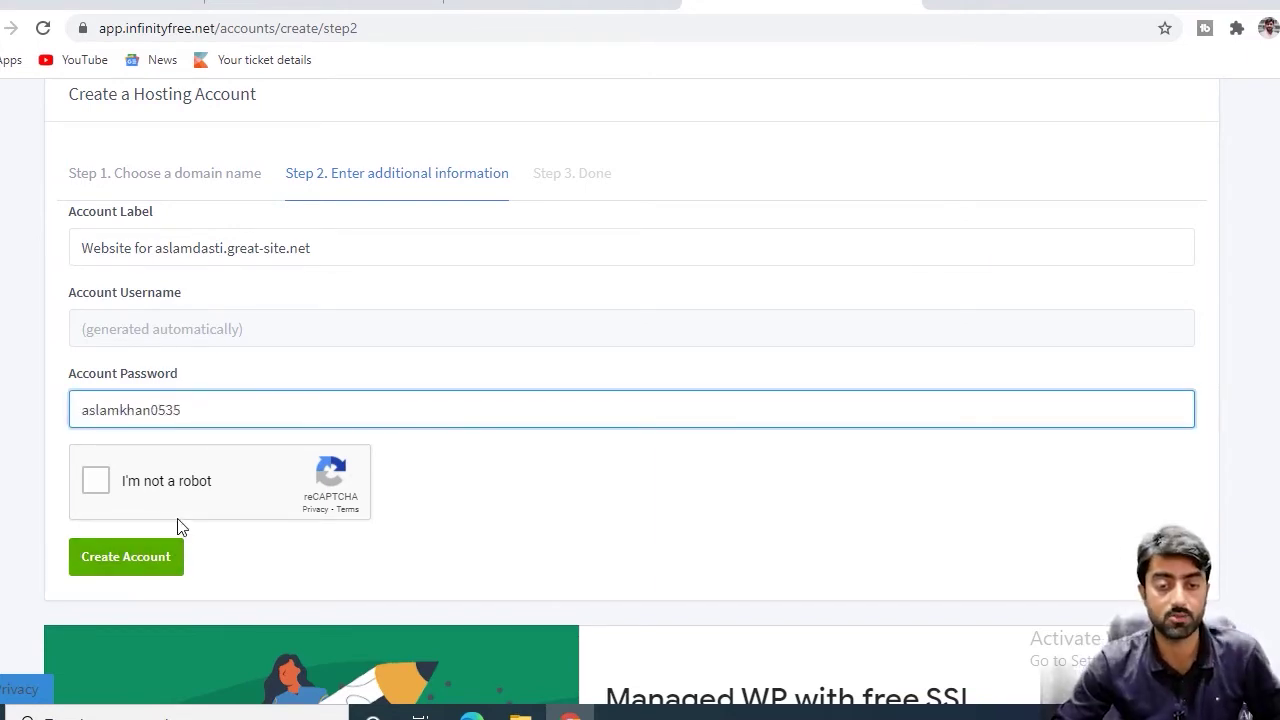
left_click(95, 494)
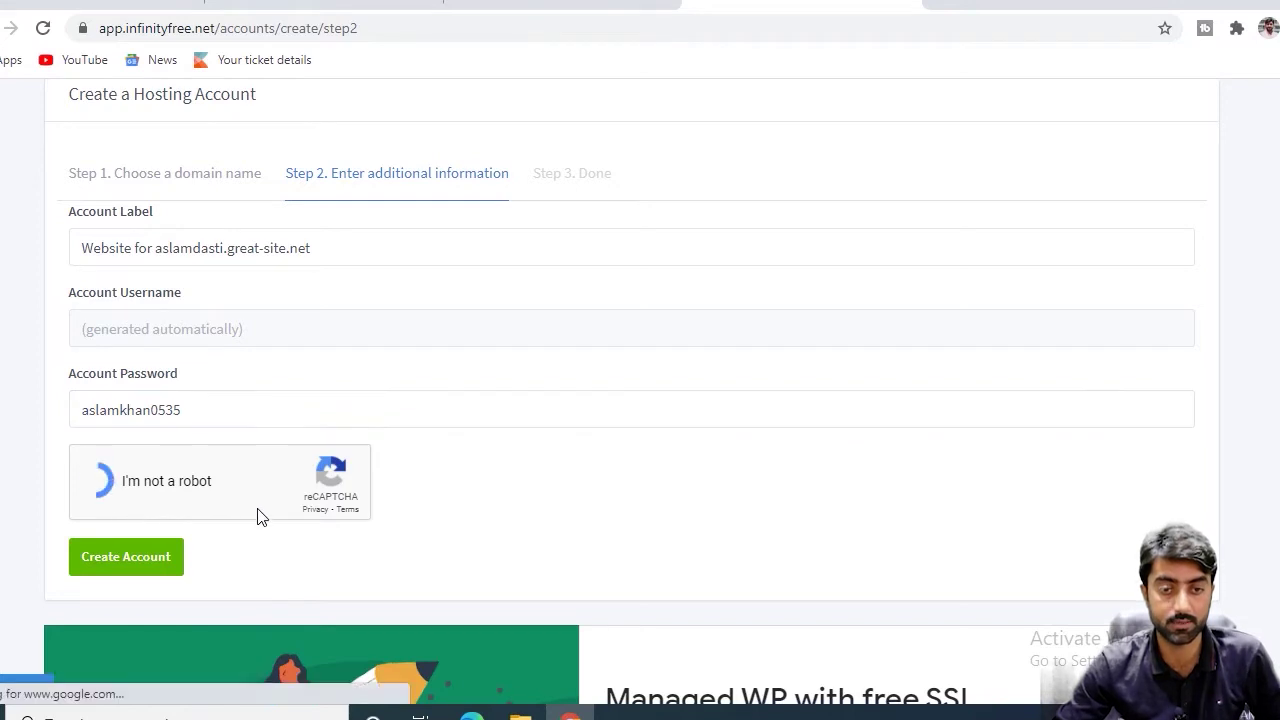
left_click(148, 556)
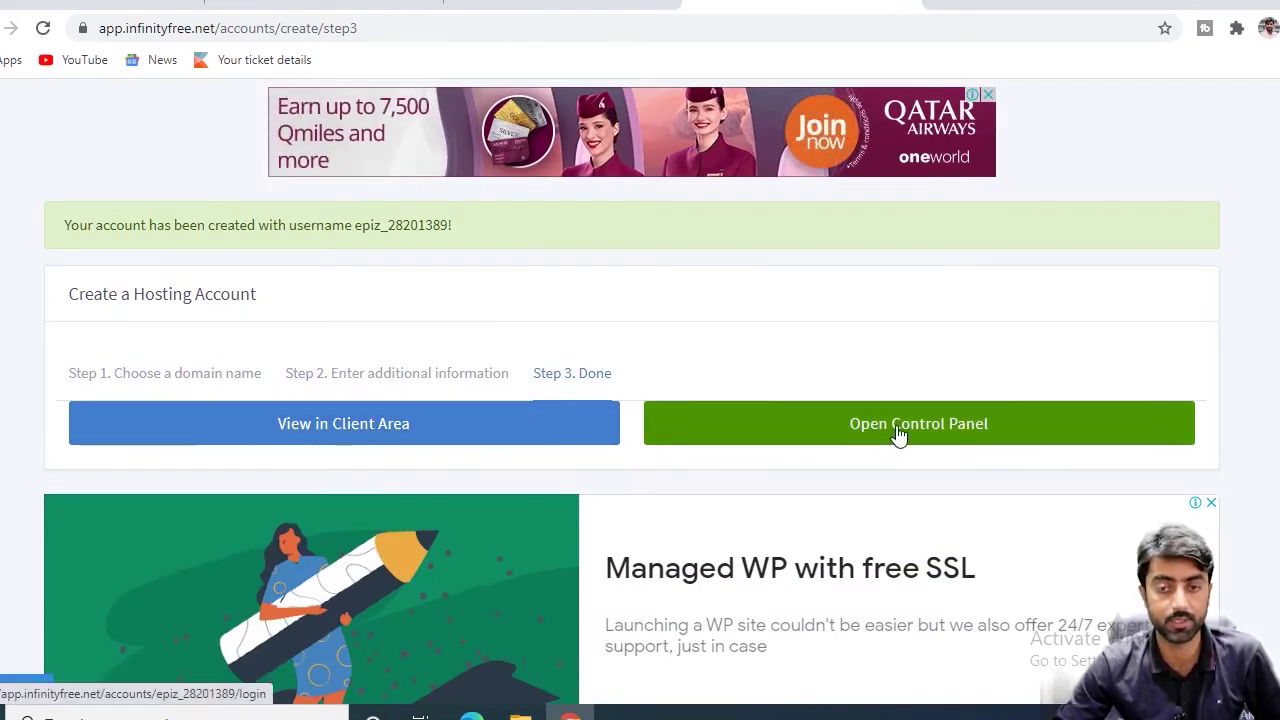
Open the new hosting account's control panel
scroll(893, 432, "down", 2)
scroll(895, 430, "up", 3)
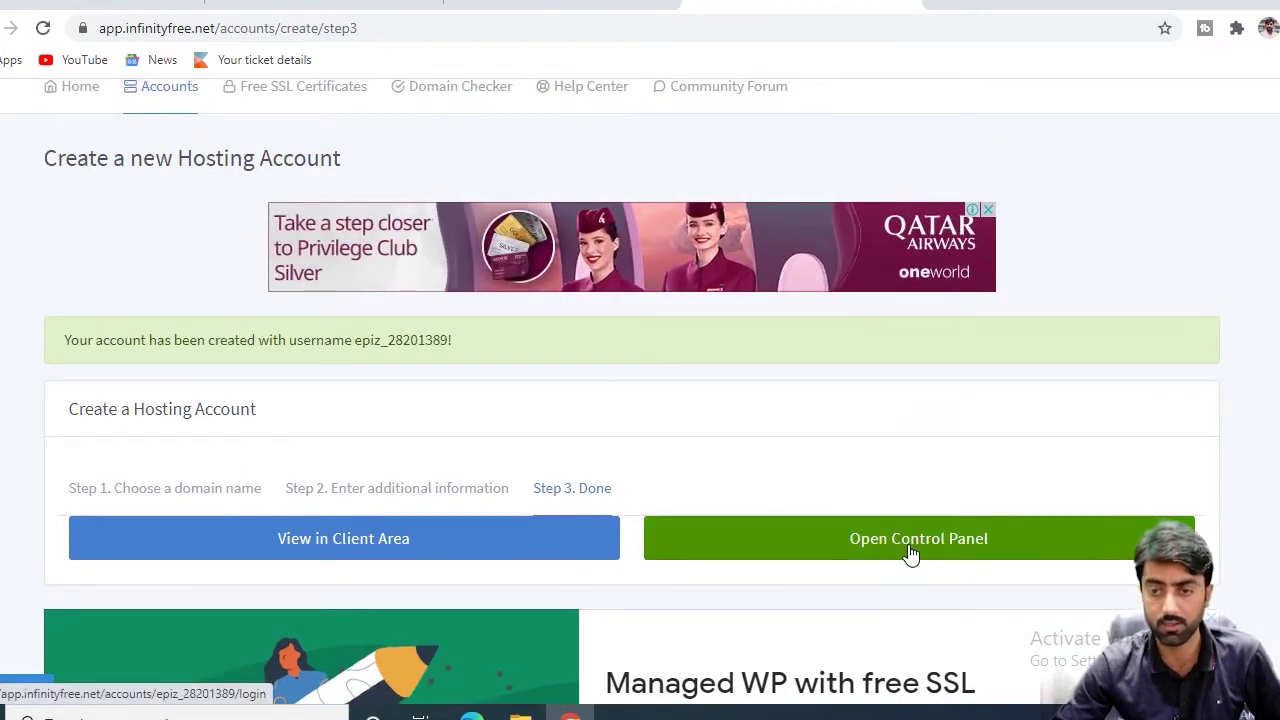
left_click(907, 549)
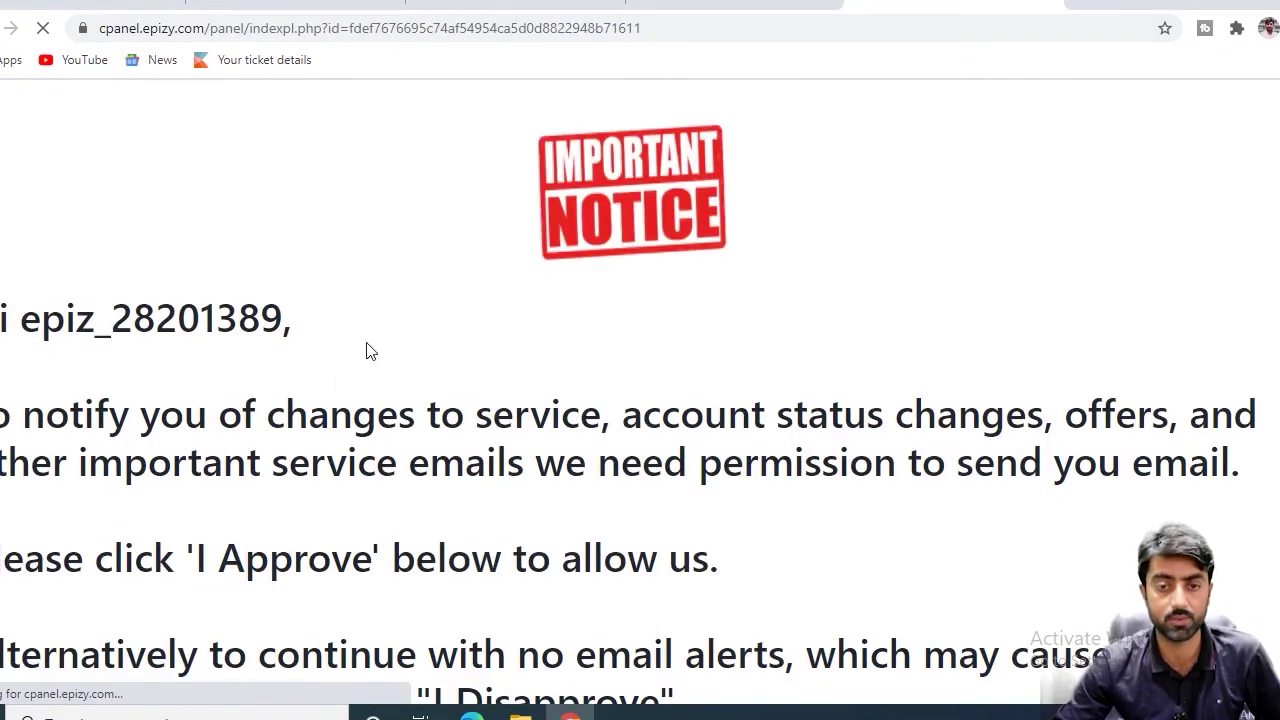
Approve the notice allowing the host to send service emails
scroll(366, 350, "down", 2)
scroll(460, 340, "up", 1)
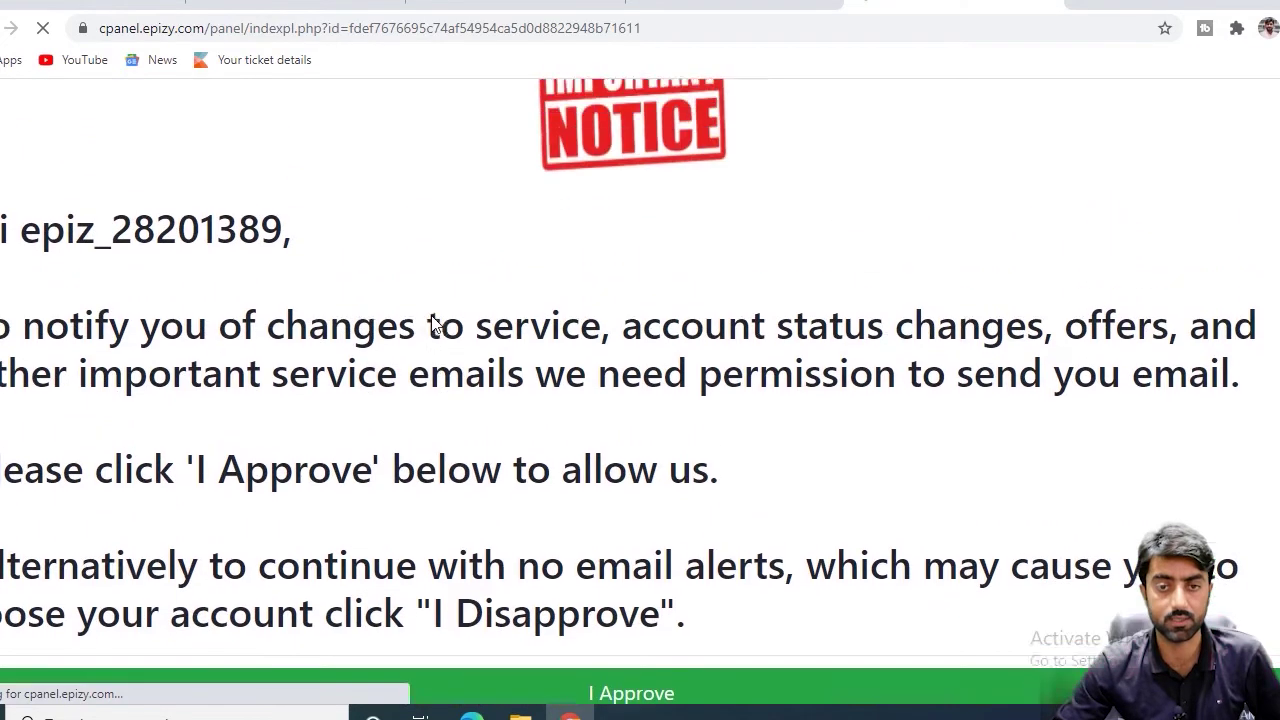
scroll(349, 312, "down", 1)
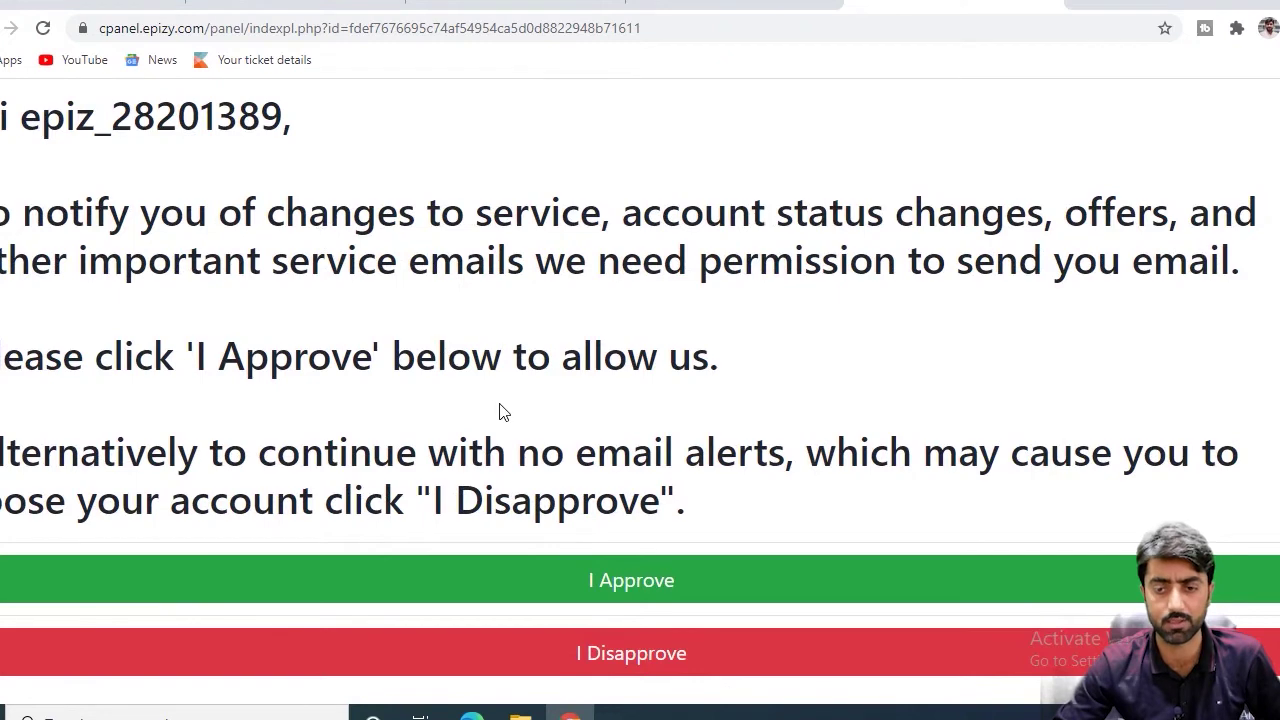
left_click(630, 586)
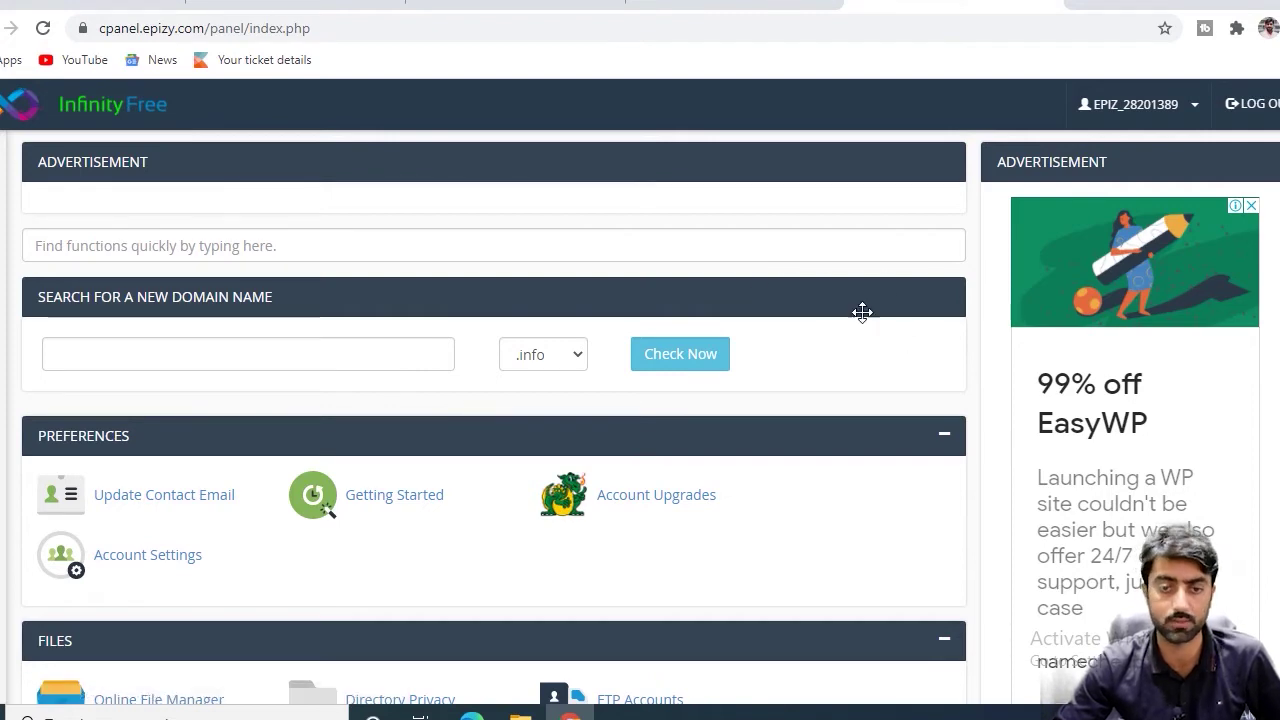
Find the Software section and launch Softaculous Apps Installer
scroll(860, 308, "down", 3)
scroll(960, 360, "up", 3)
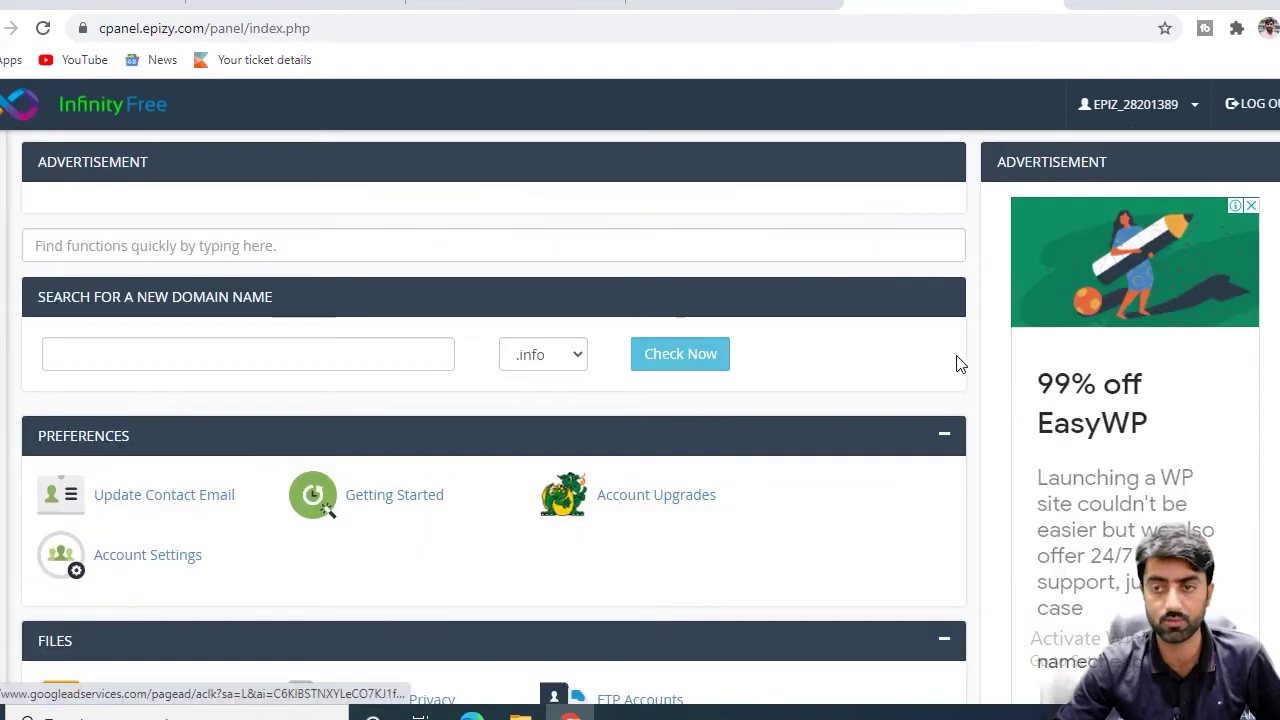
scroll(882, 378, "down", 1)
scroll(880, 375, "down", 7)
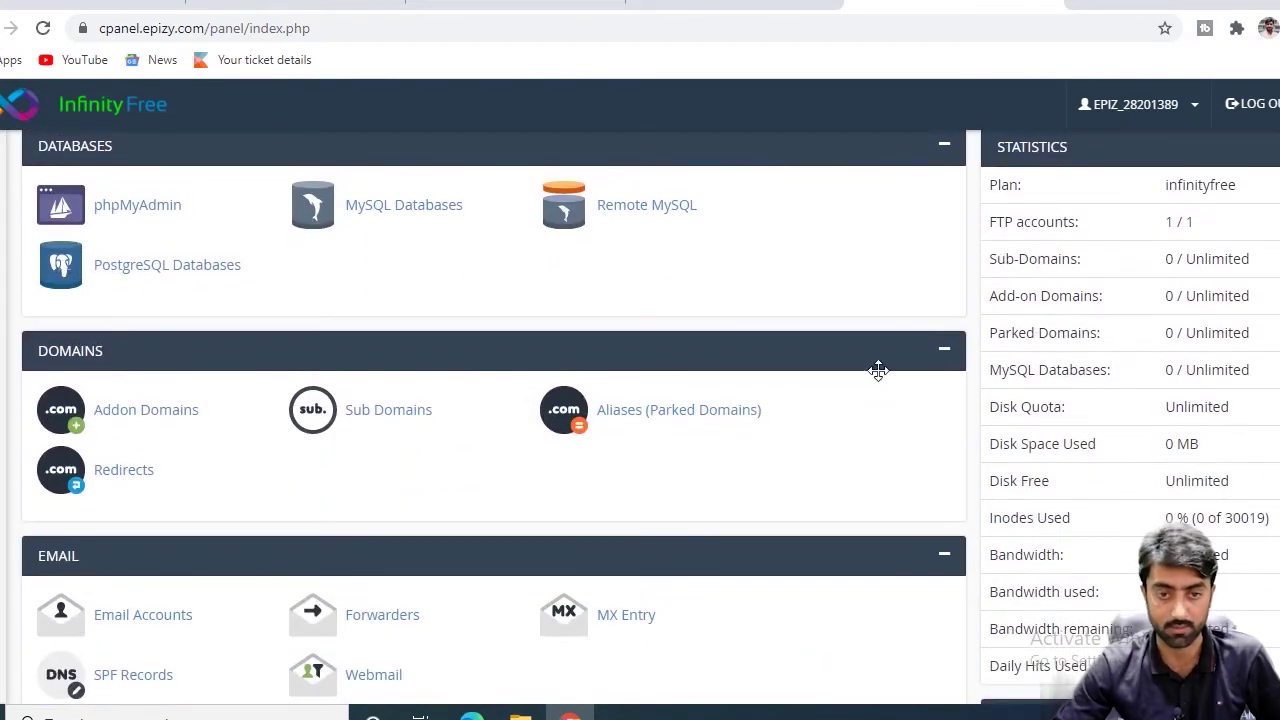
scroll(878, 370, "down", 8)
key("ctrl+f")
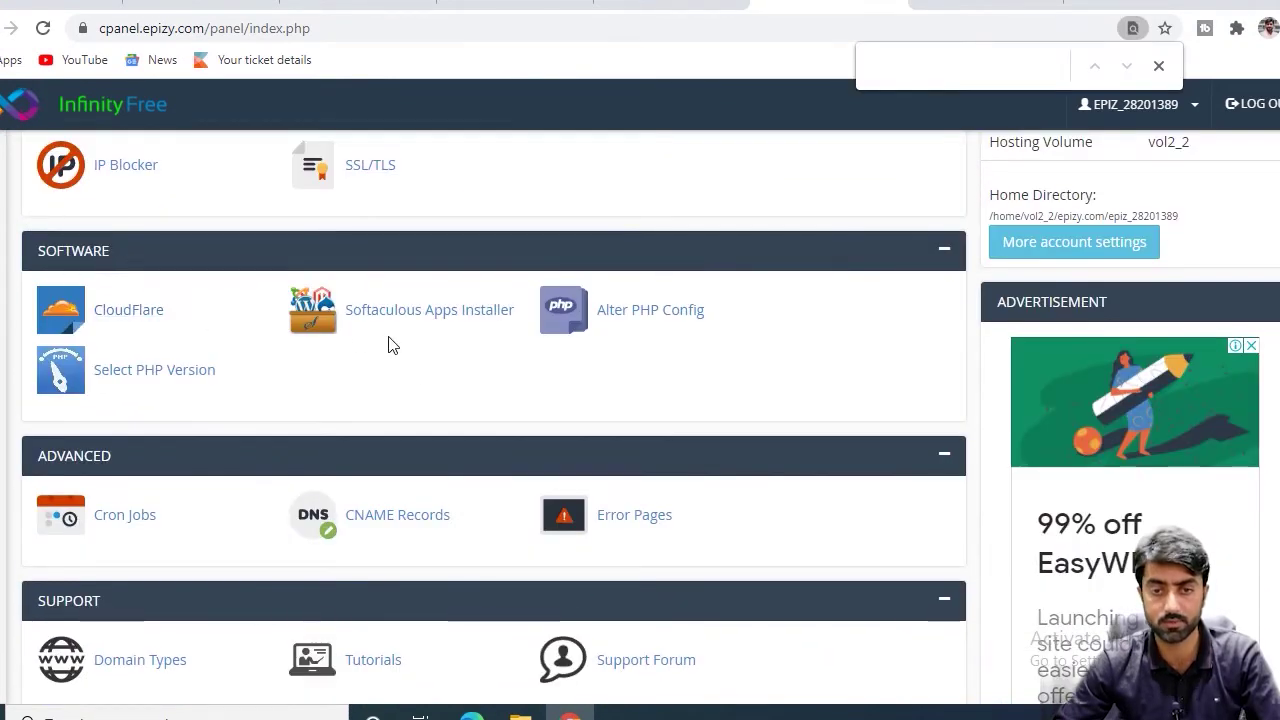
left_click(452, 326)
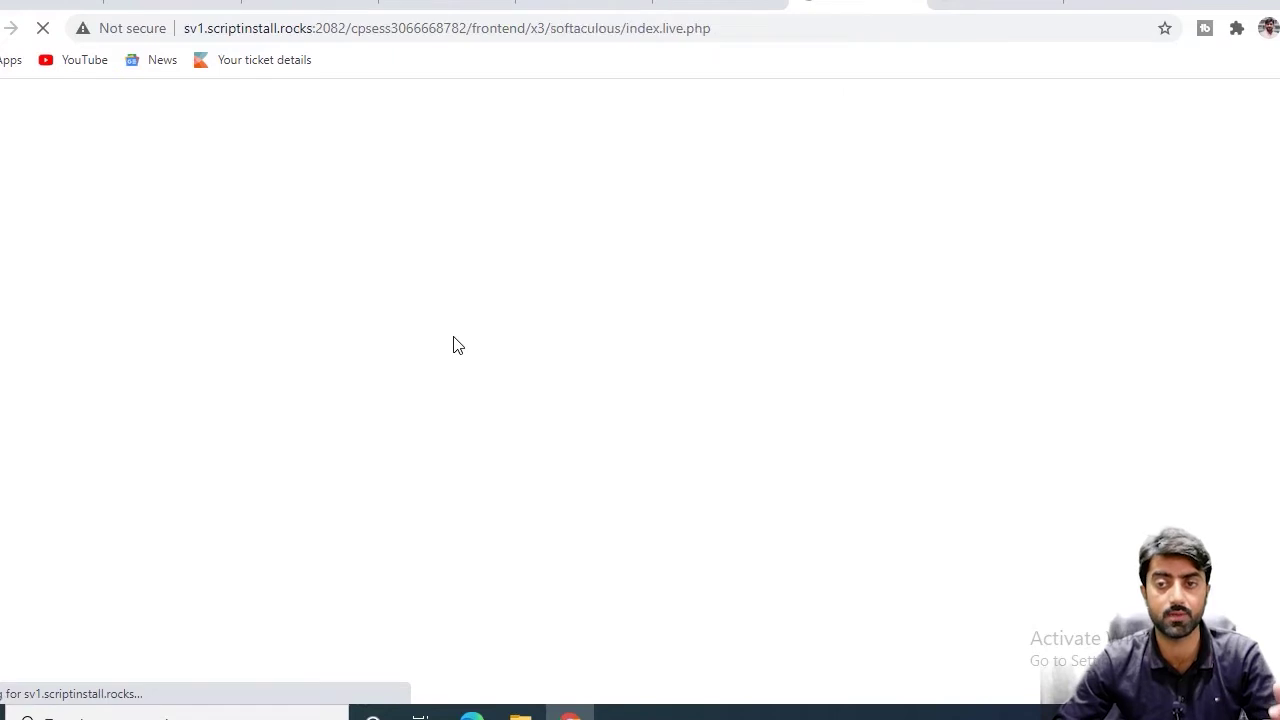
Start the WordPress install, clear the default site name, and set the description 'Learn worpdress from scratch'
mouse_move(586, 366)
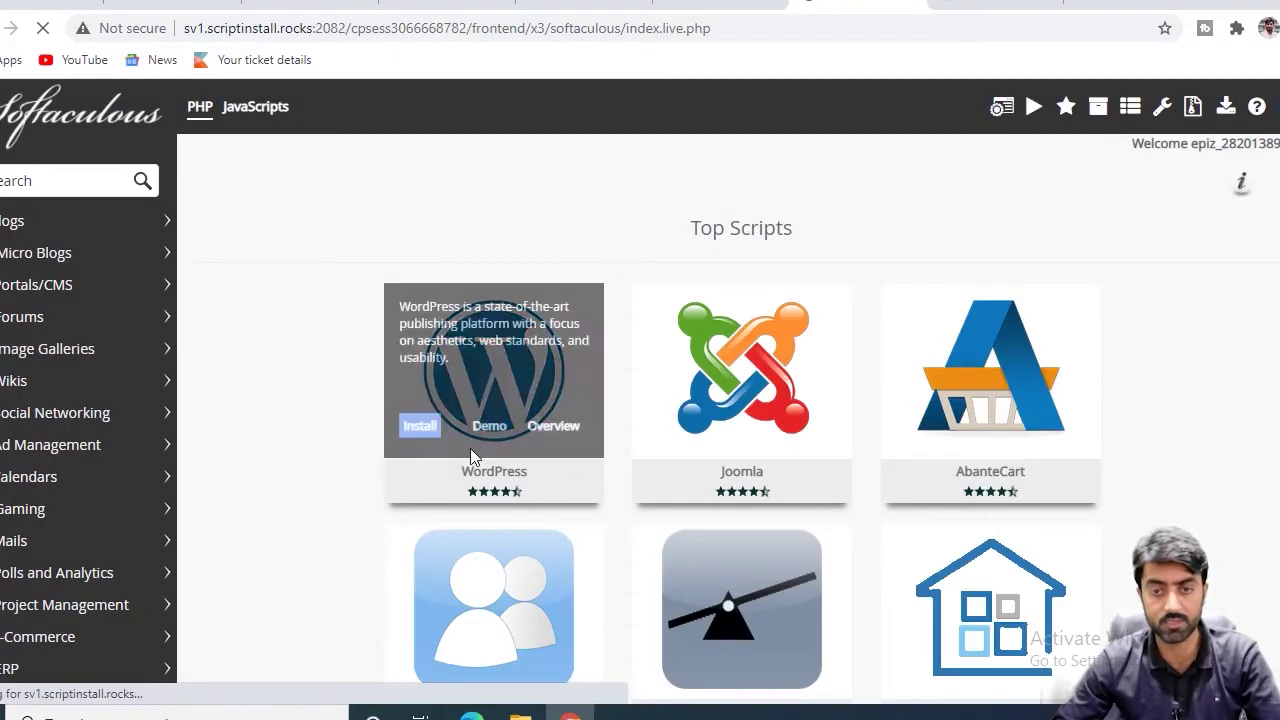
left_click(424, 430)
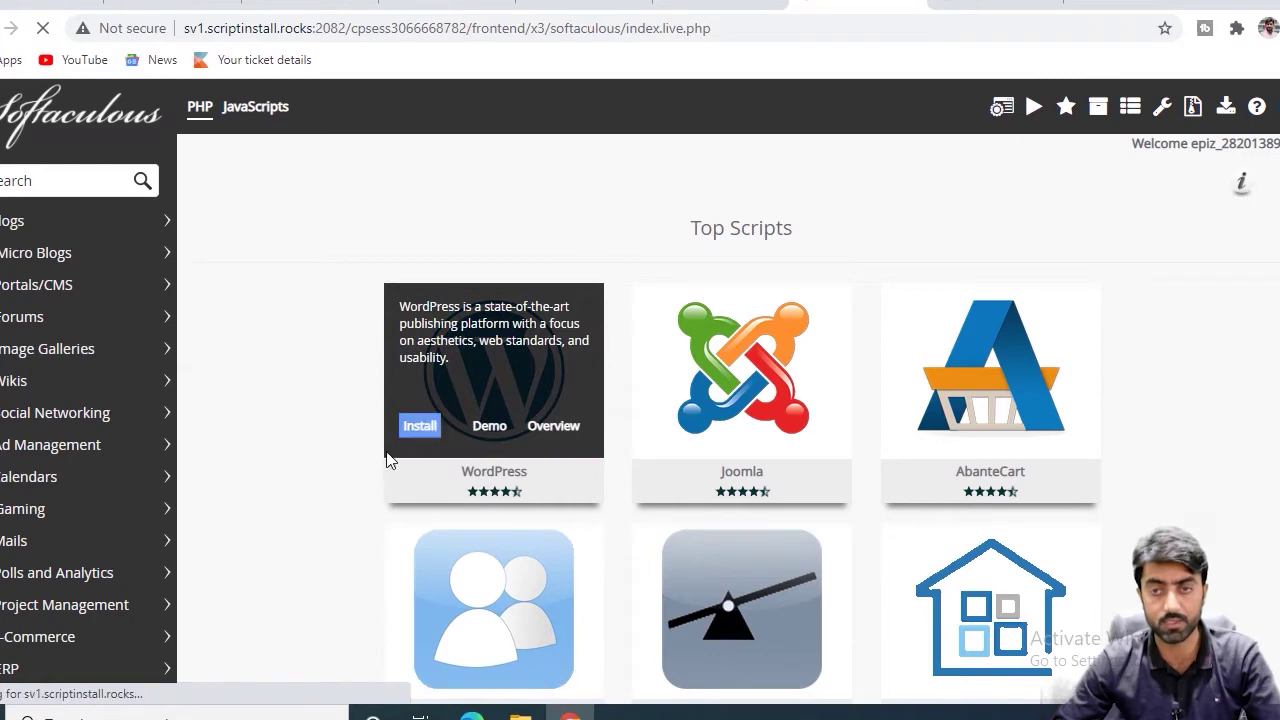
scroll(604, 437, "down", 1)
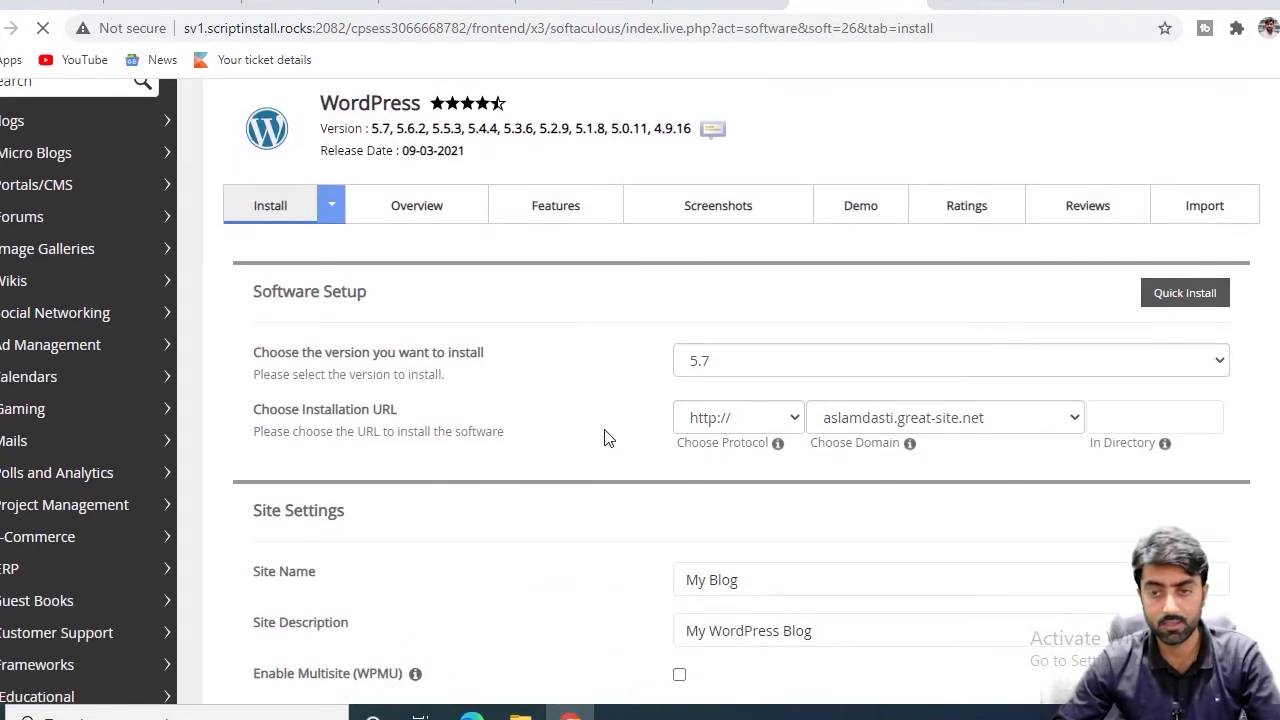
scroll(951, 437, "down", 1)
left_click(748, 480)
double_click(776, 477)
key("BackSpace")
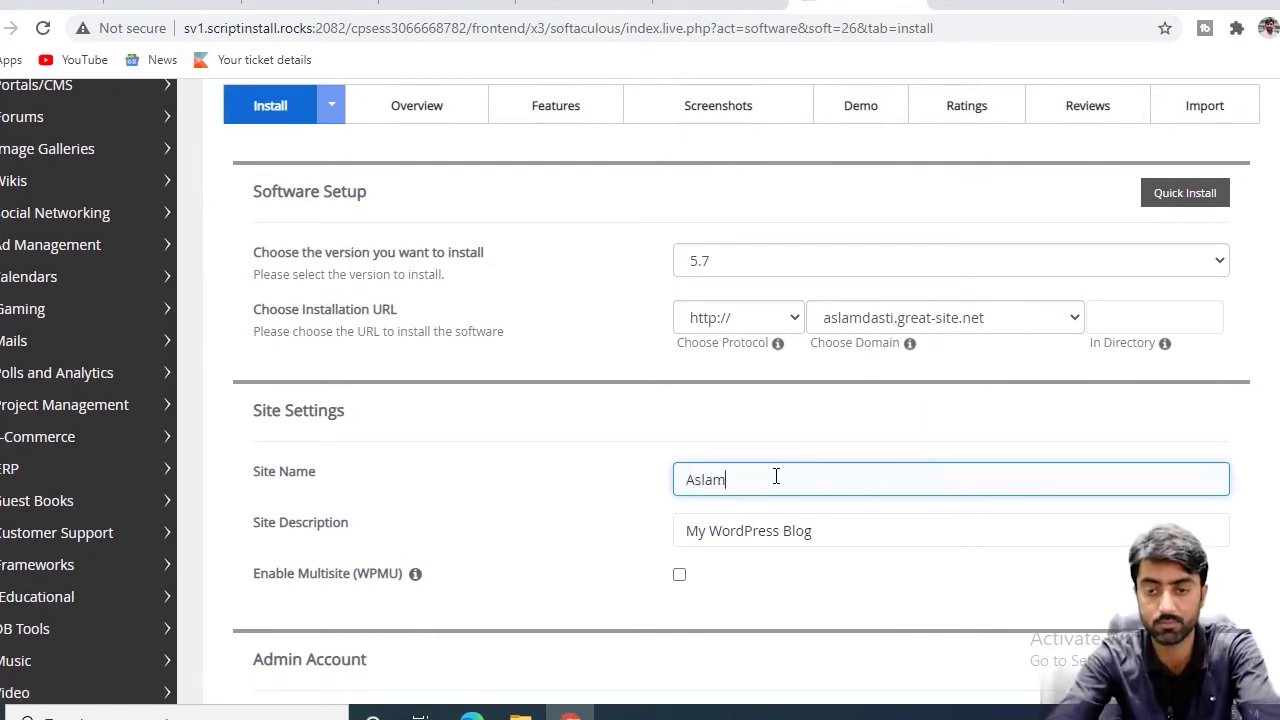
key("Tab")
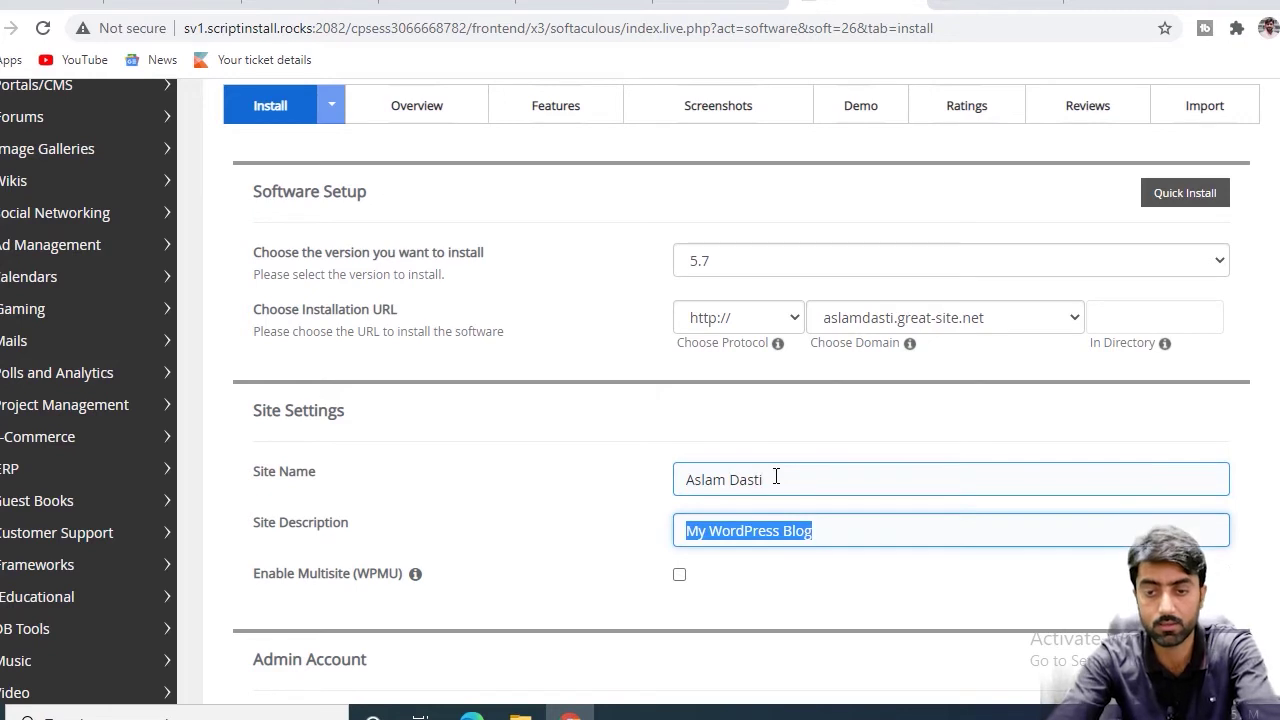
type("Learn")
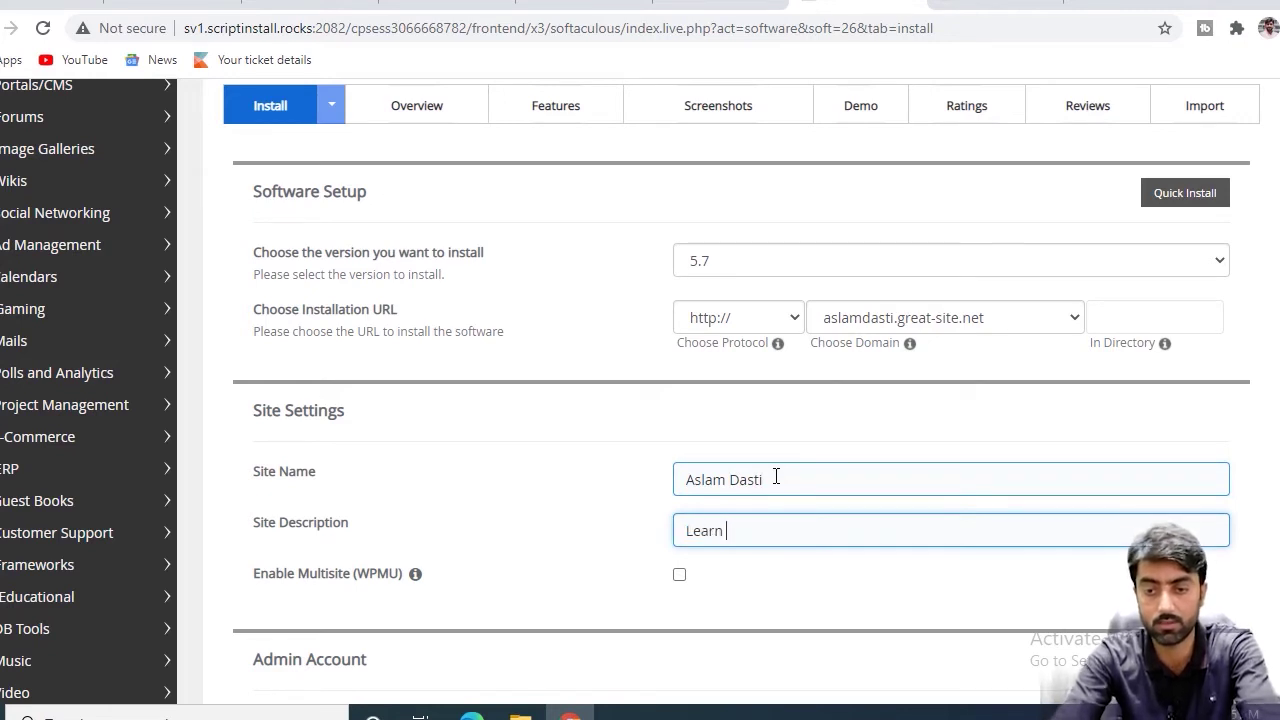
type(" worpdress fro")
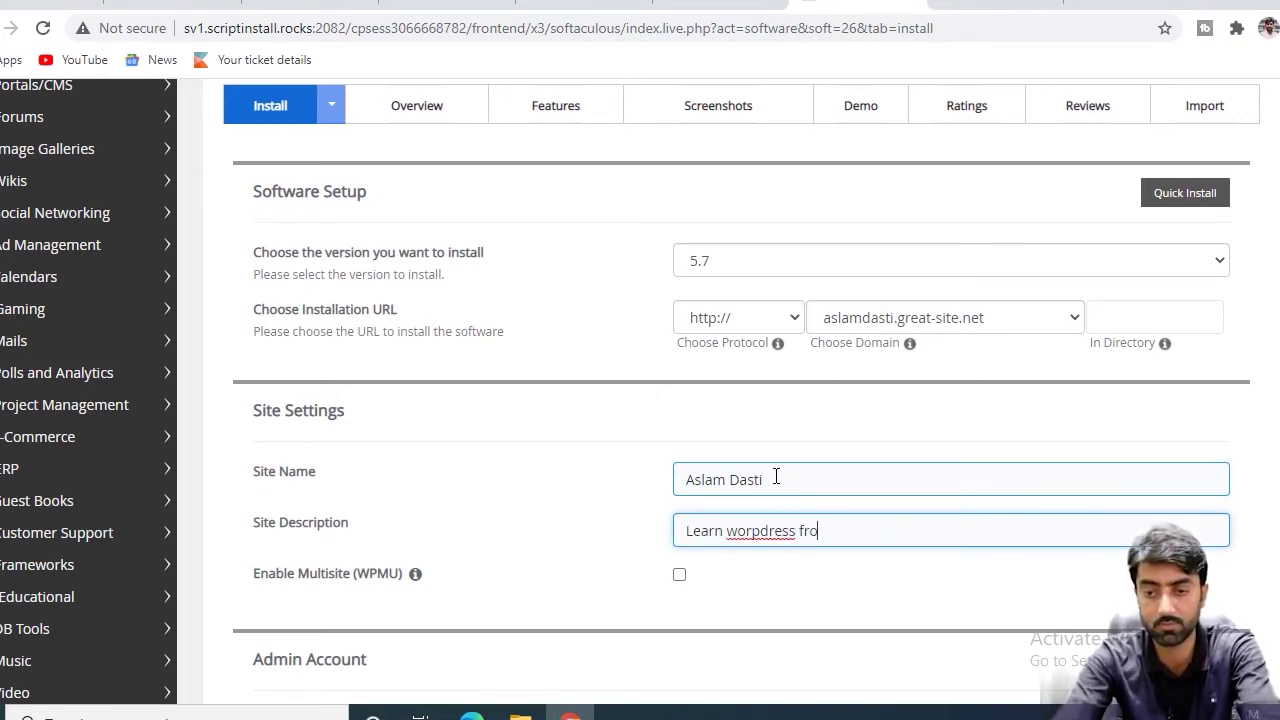
type("m scratch")
Replace the generated admin password with a custom one
scroll(957, 535, "down", 3)
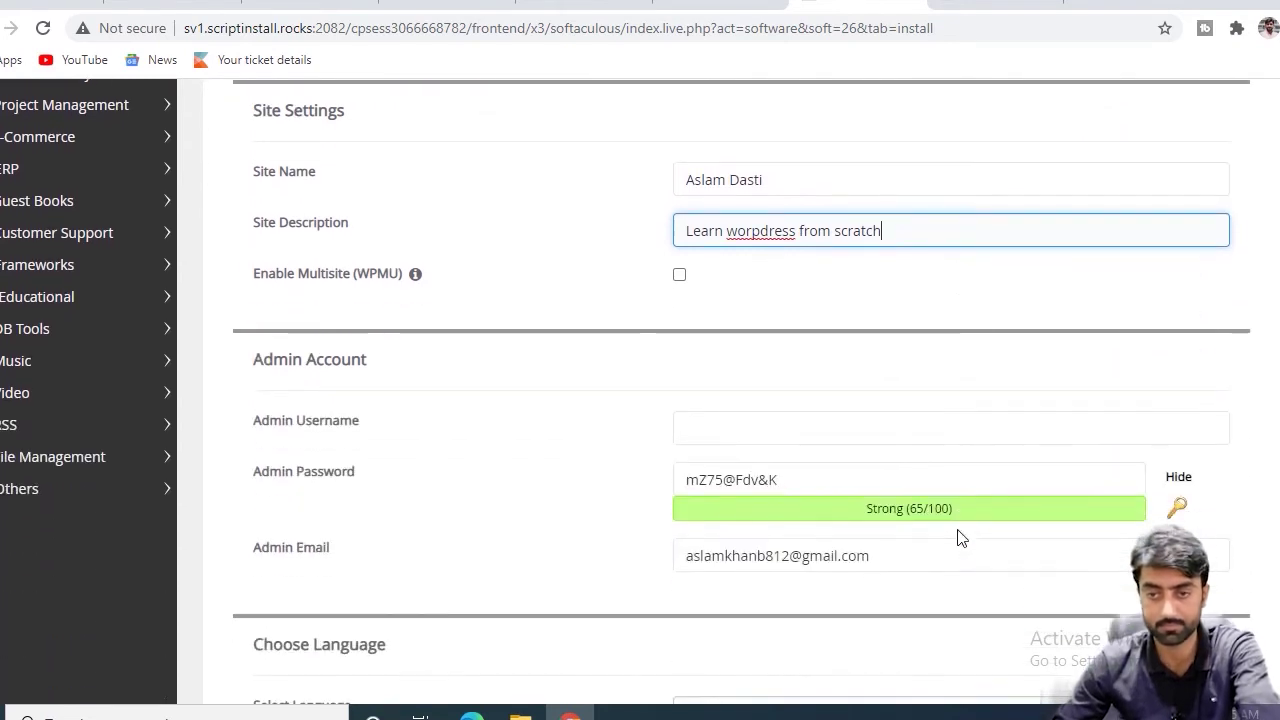
scroll(615, 310, "down", 1)
left_click(815, 379)
left_click(815, 379)
key("BackSpace")
key("BackSpace")
key("BackSpace")
key("BackSpace")
key("BackSpace")
key("BackSpace")
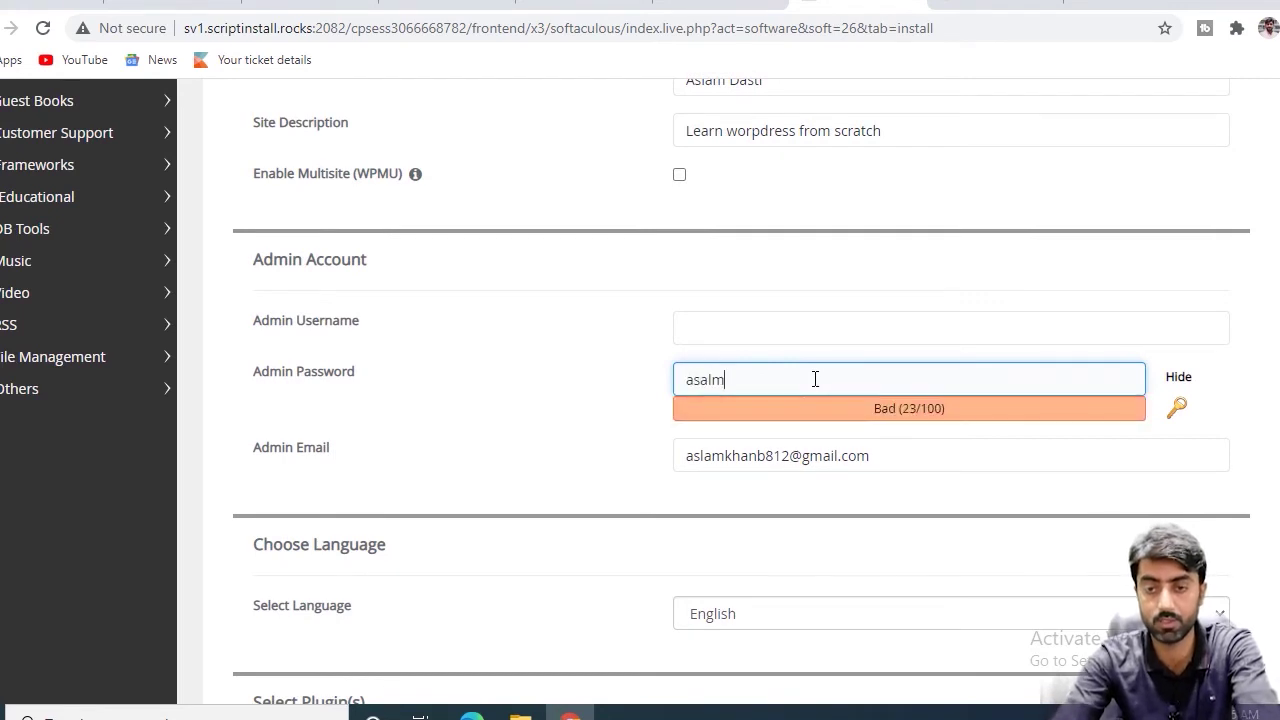
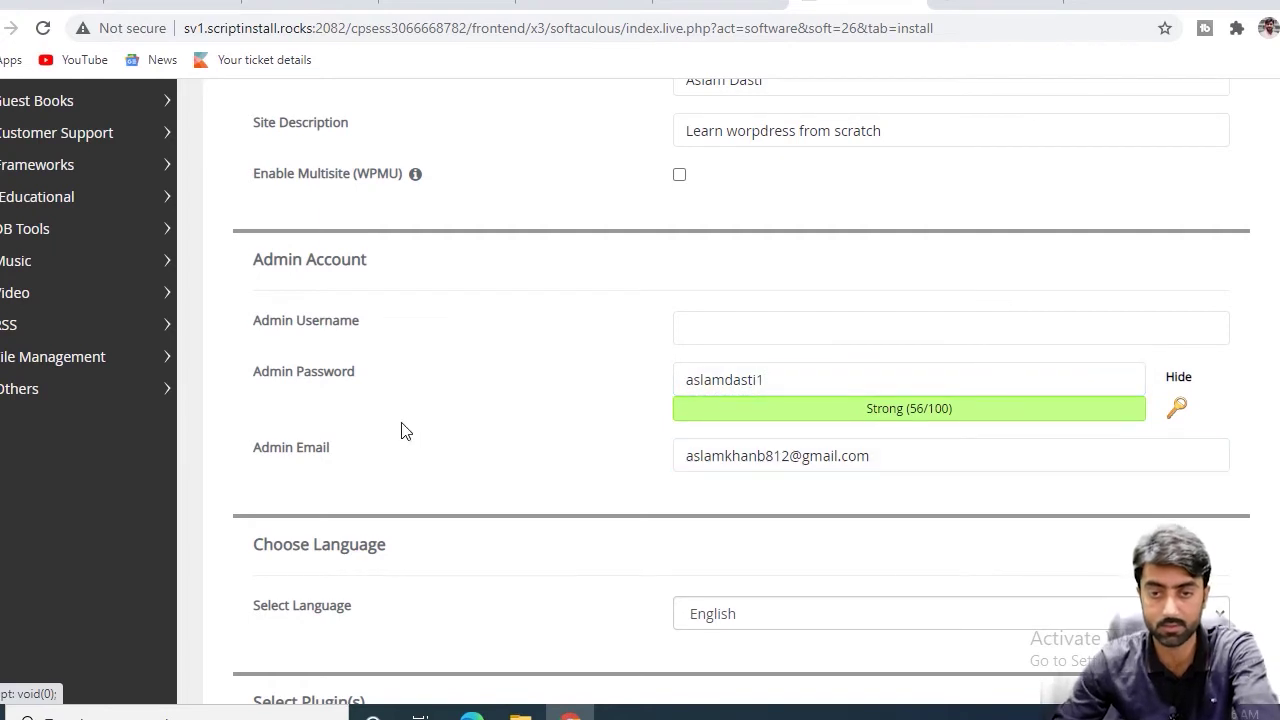
Edit the admin username, extend the admin password to a Strong one, and scroll to Select Theme
left_click(746, 333)
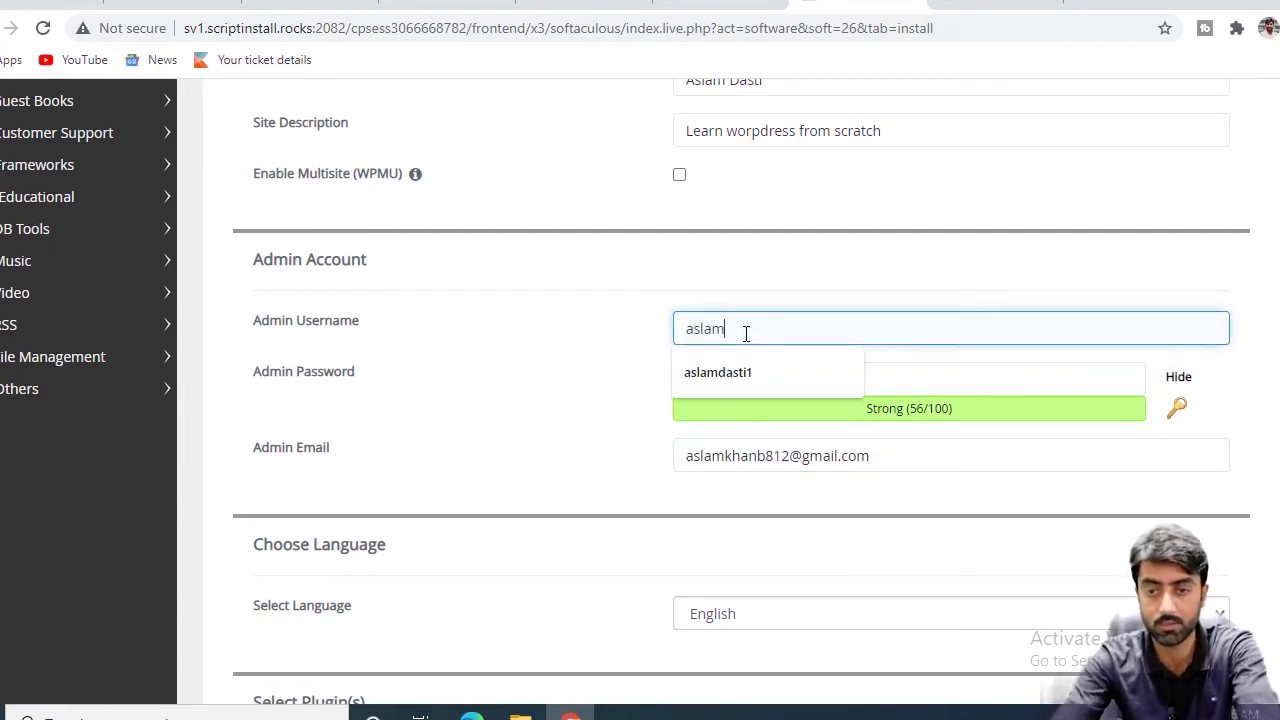
type("1")
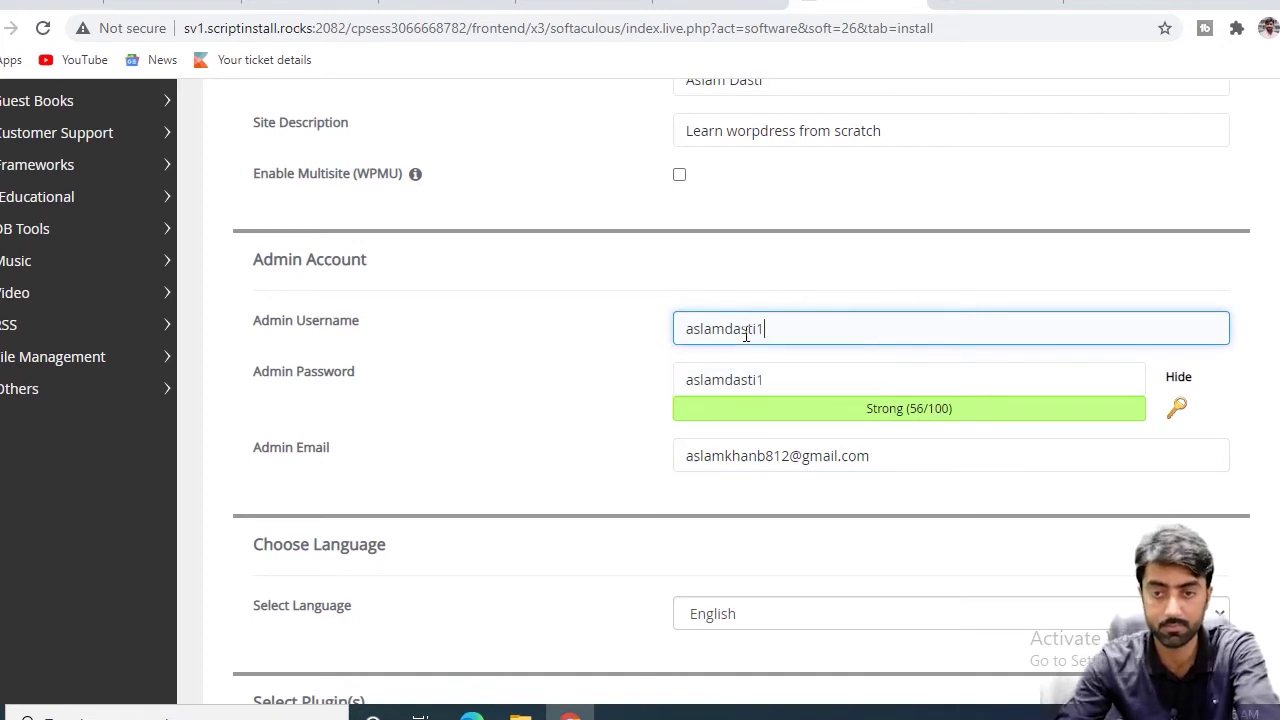
left_click(780, 371)
key("BackSpace")
key("BackSpace")
key("BackSpace")
key("BackSpace")
key("BackSpace")
key("BackSpace")
key("BackSpace")
key("BackSpace")
key("BackSpace")
key("BackSpace")
key("BackSpace")
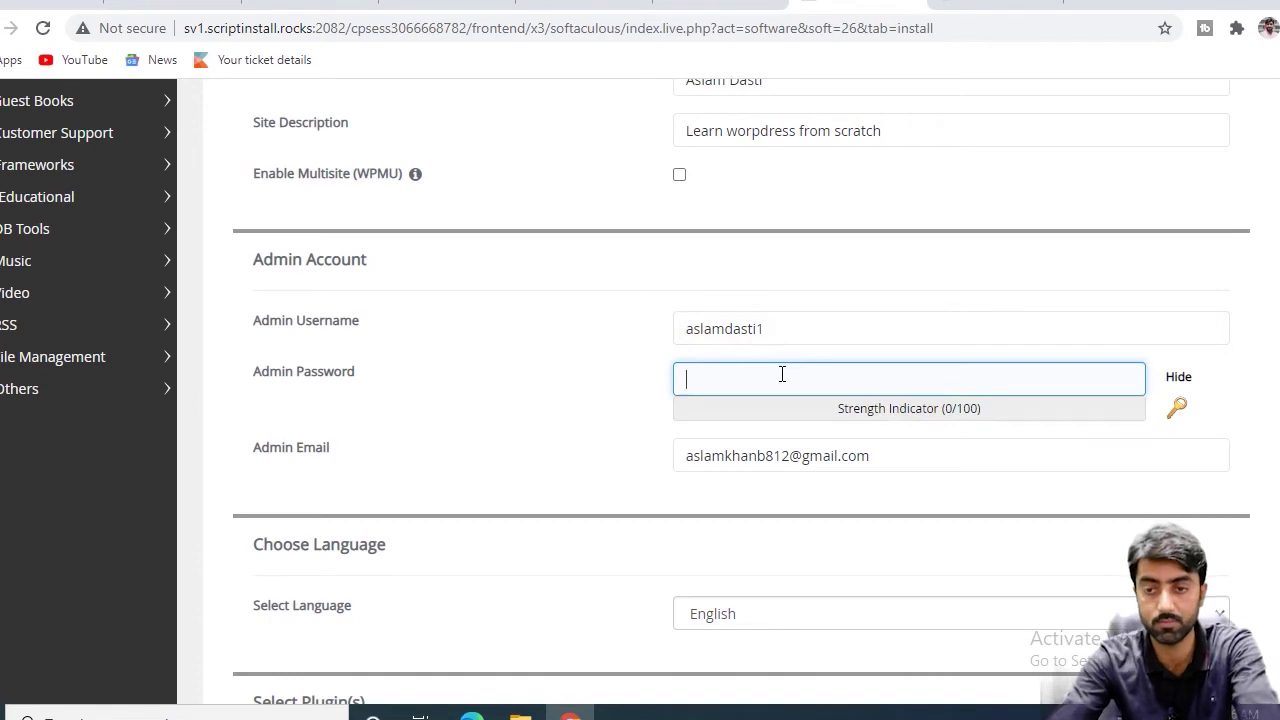
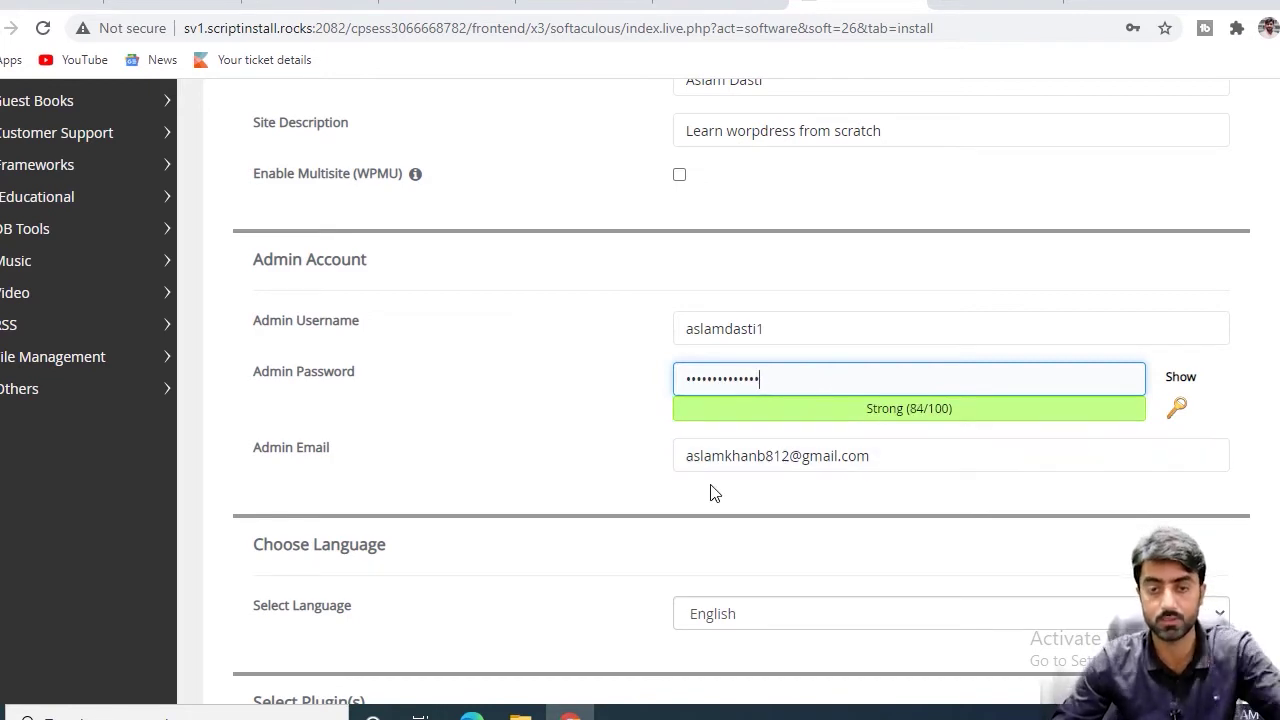
scroll(711, 491, "down", 2)
scroll(707, 489, "down", 4)
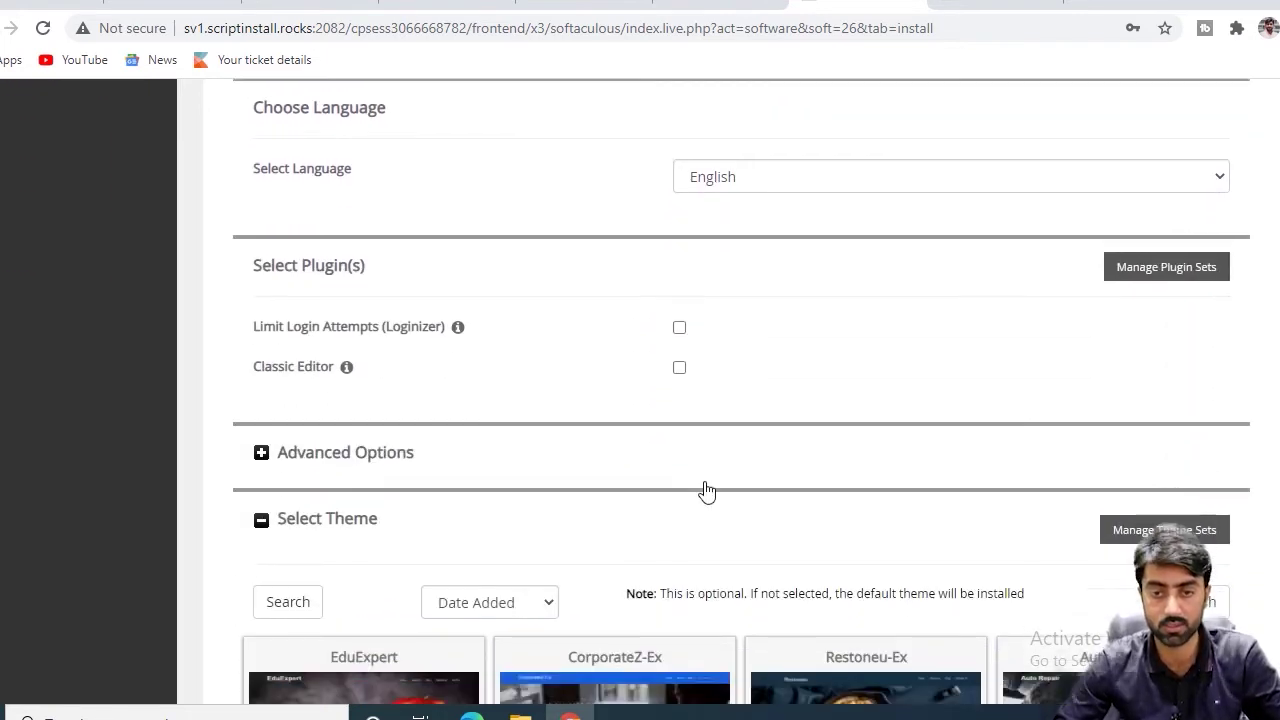
scroll(697, 478, "down", 3)
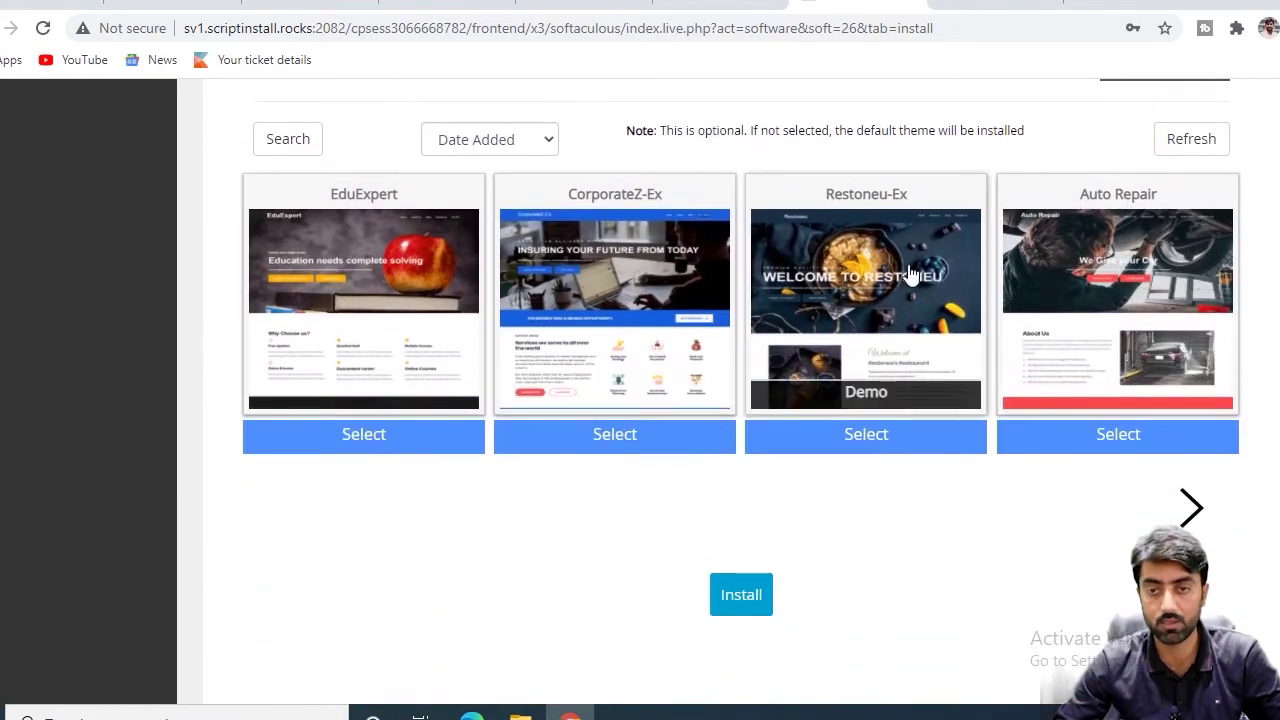
scroll(634, 313, "up", 1)
scroll(634, 313, "up", 1)
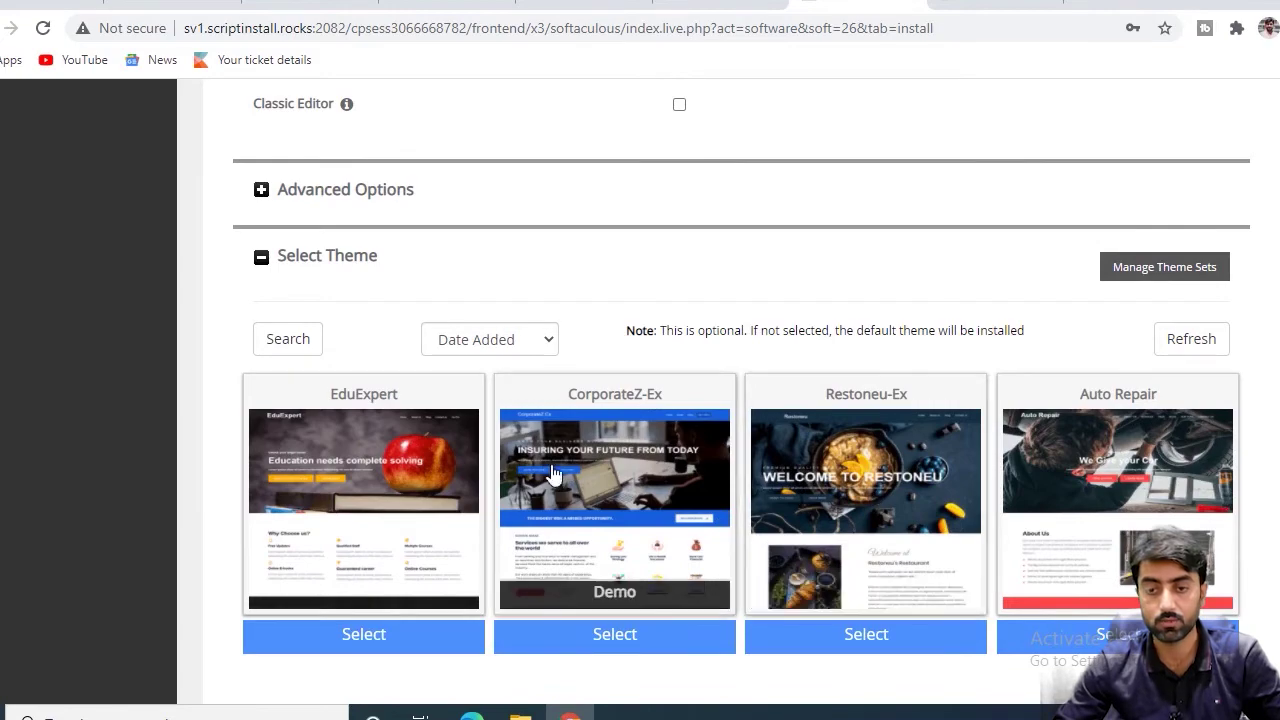
scroll(597, 466, "down", 3)
Install WordPress on aslamdasti.great-site.net and check the live site's default Hello world post
left_click(760, 508)
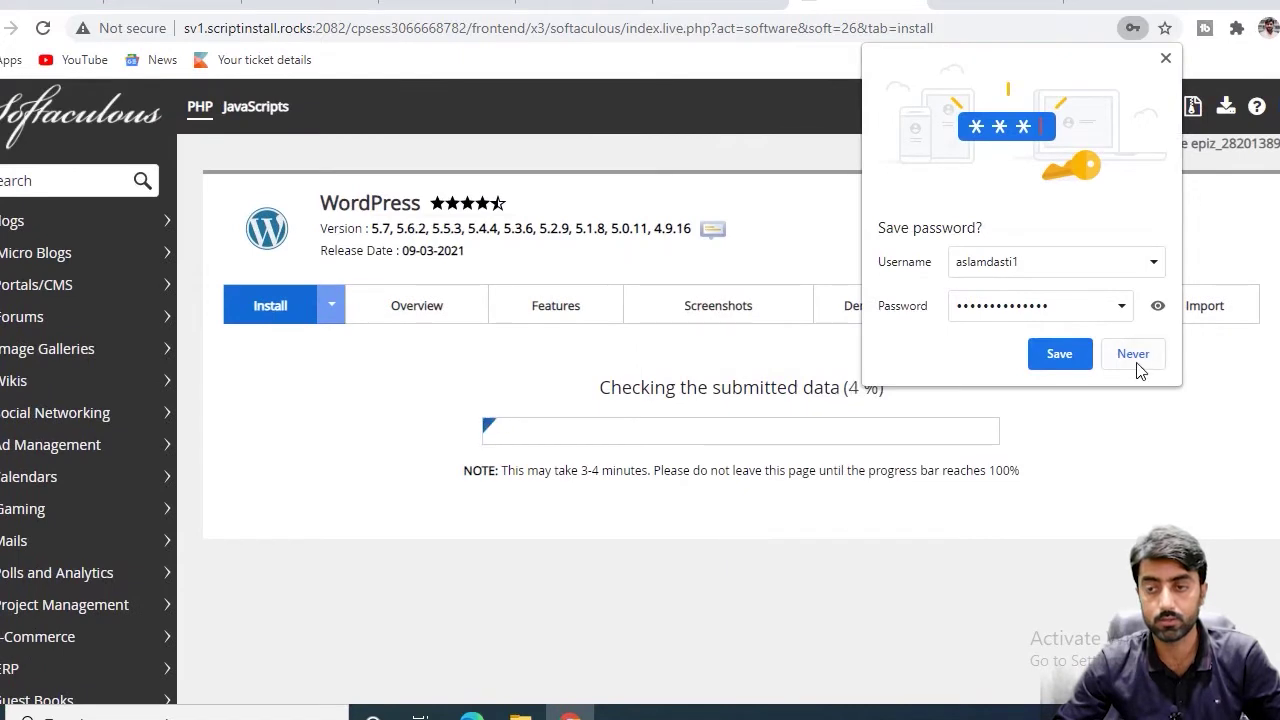
left_click(1135, 356)
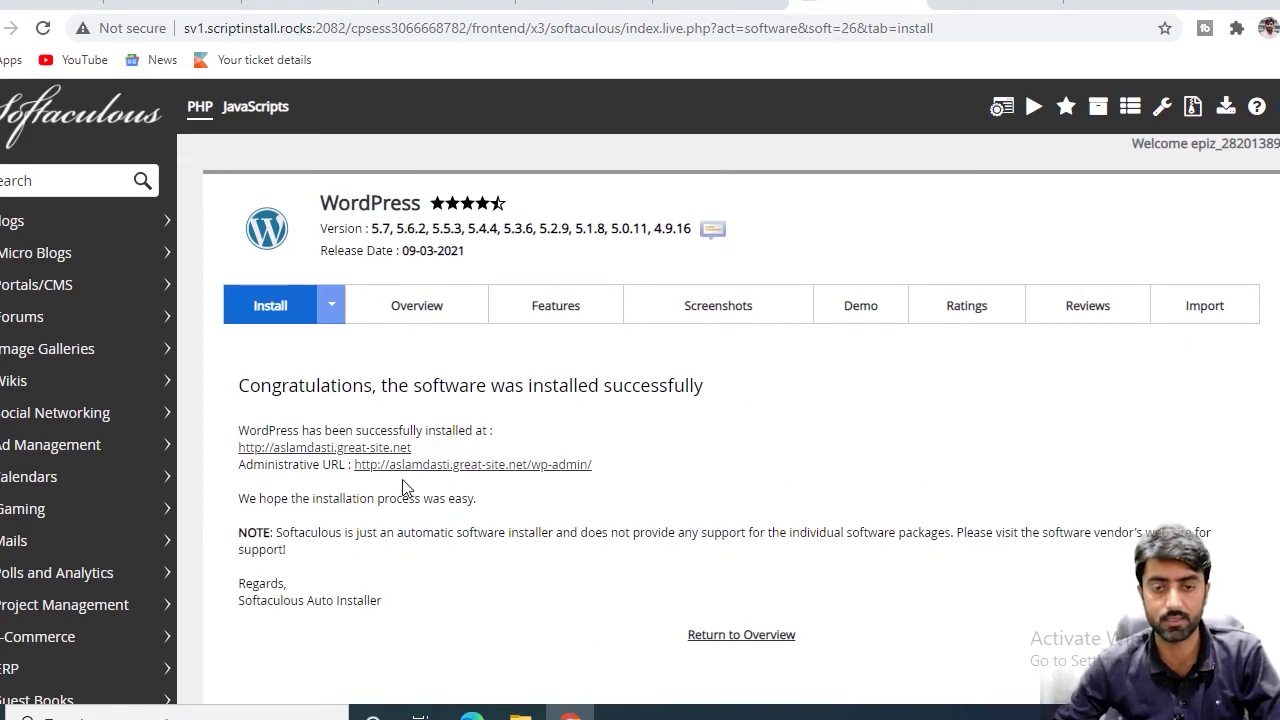
left_click(355, 450)
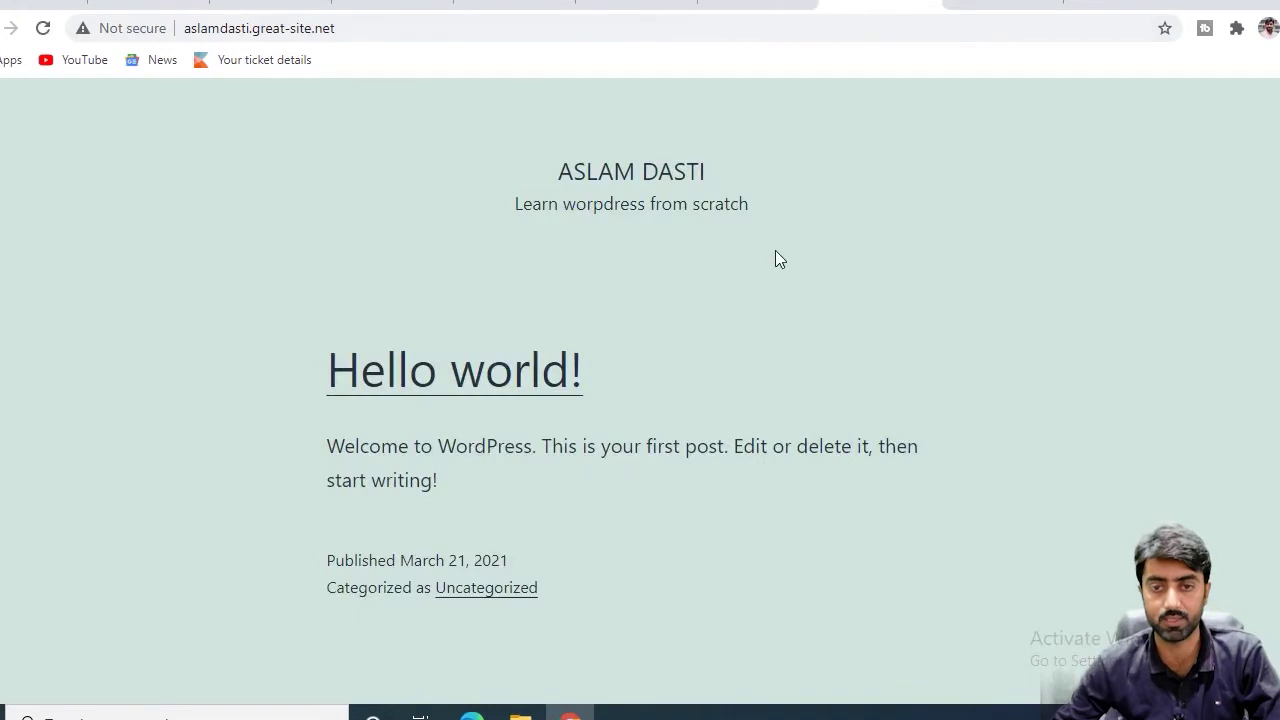
scroll(603, 252, "down", 10)
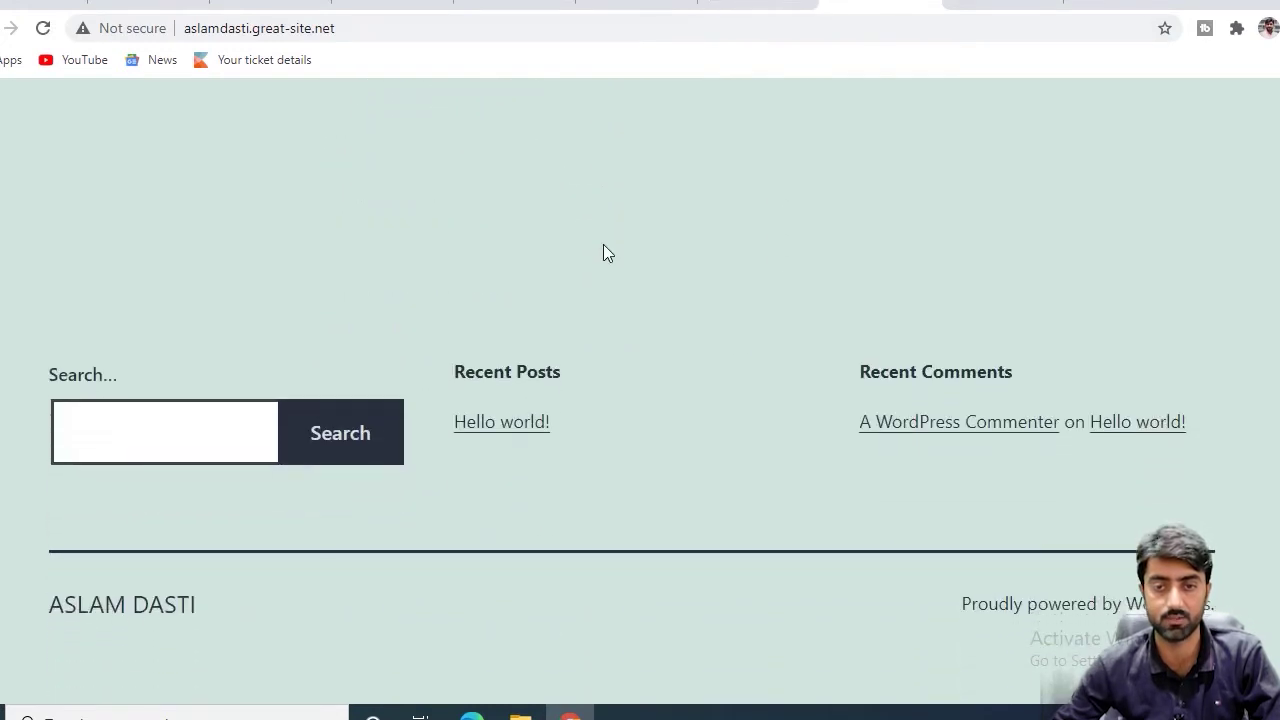
scroll(603, 252, "up", 9)
scroll(603, 244, "up", 1)
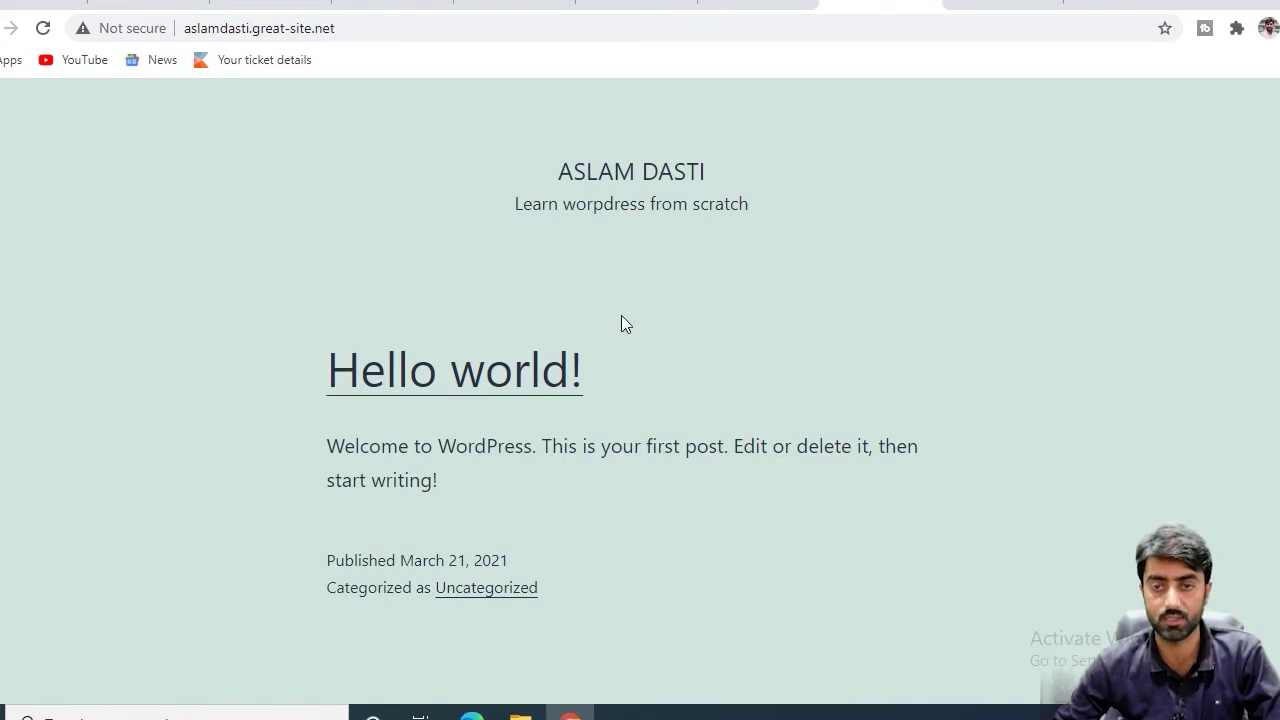
Load aslamdasti.great-site.net/wp-admin to reach the WordPress login page
left_click(791, 14)
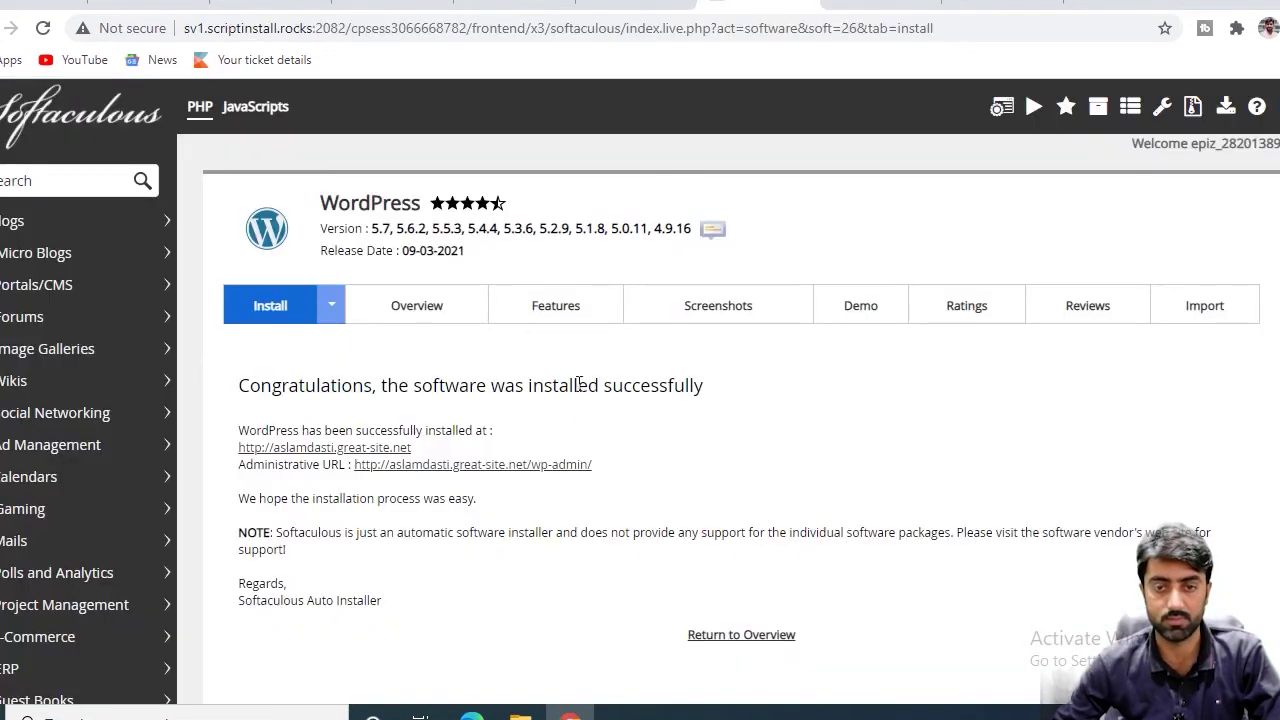
left_click(545, 470)
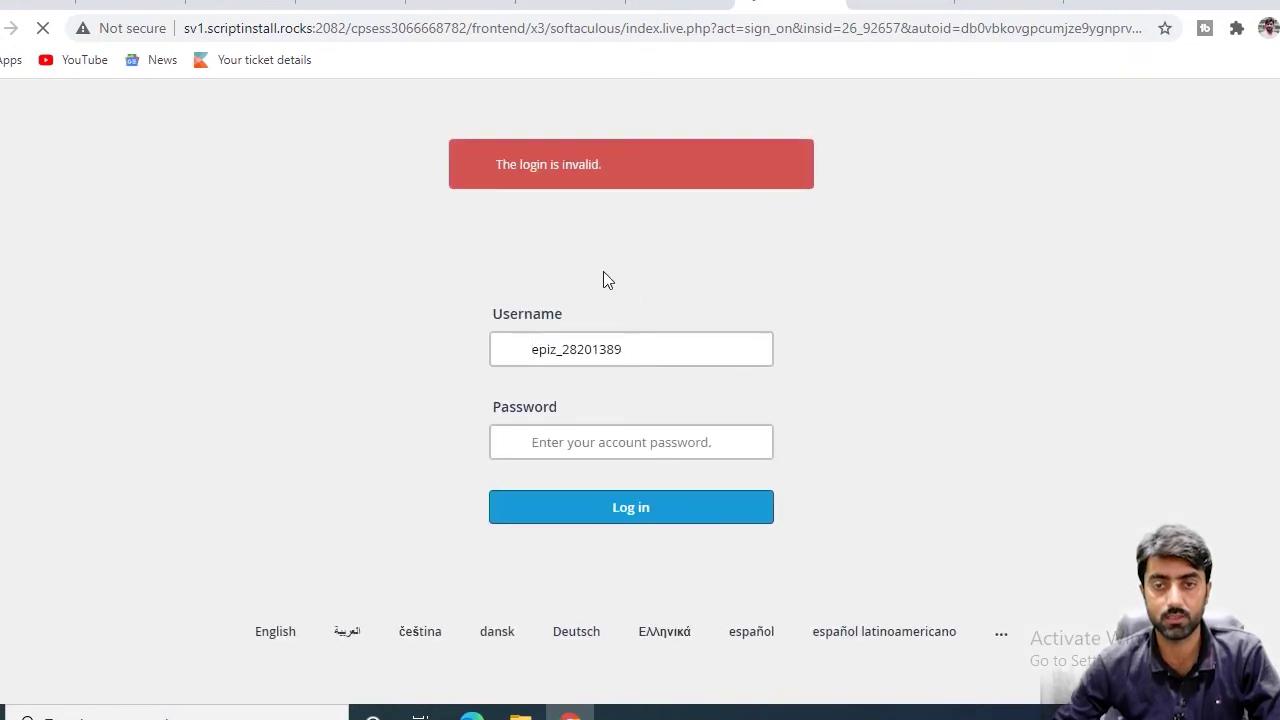
left_click(690, 12)
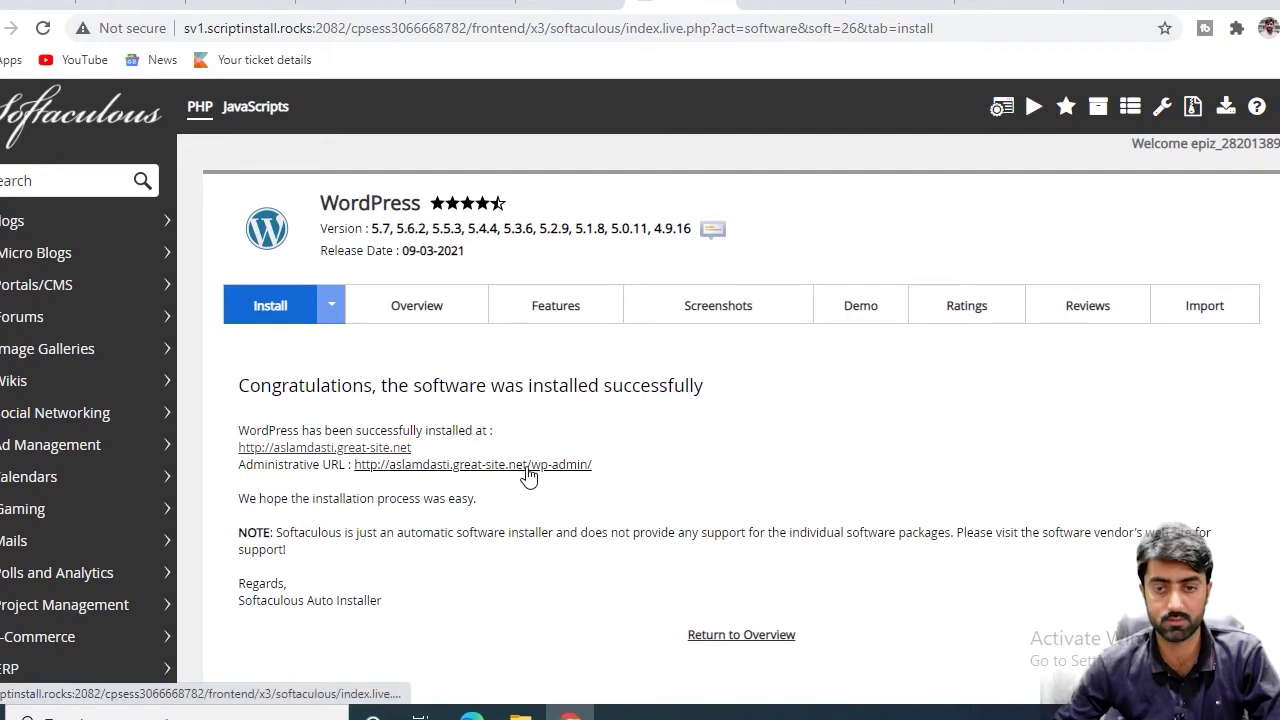
left_click(527, 466)
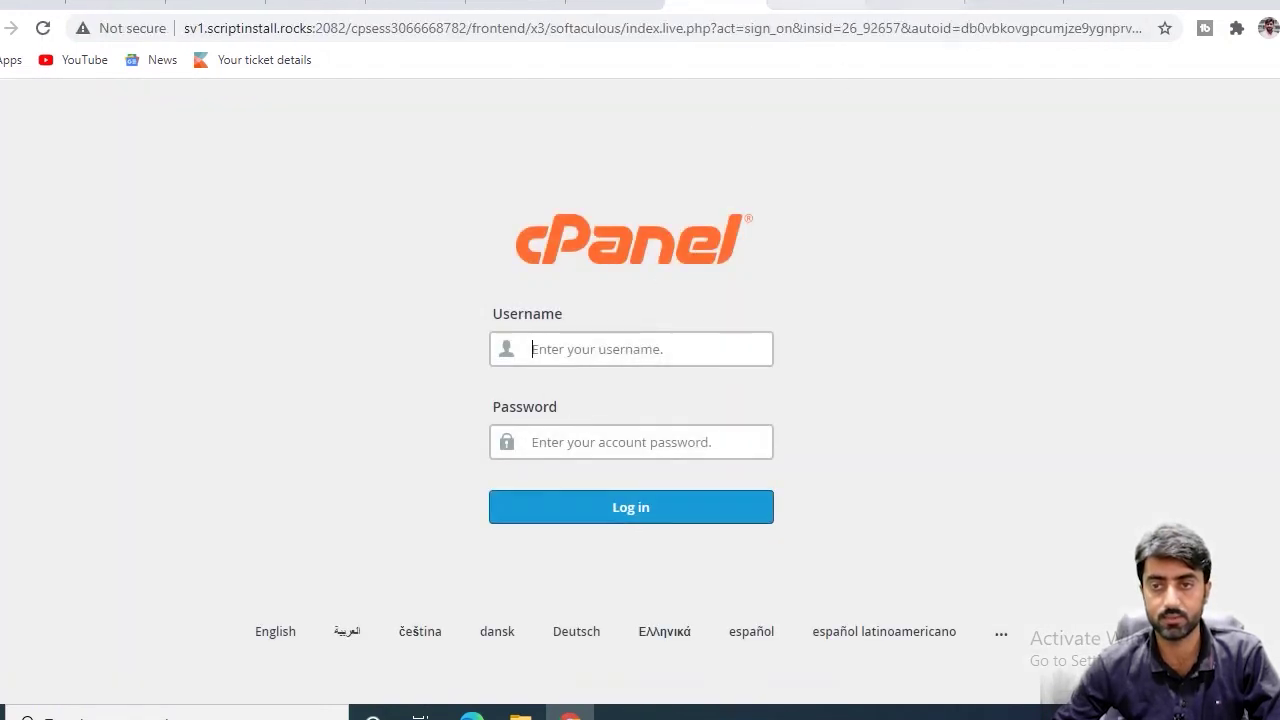
left_click(915, 4)
left_click(374, 34)
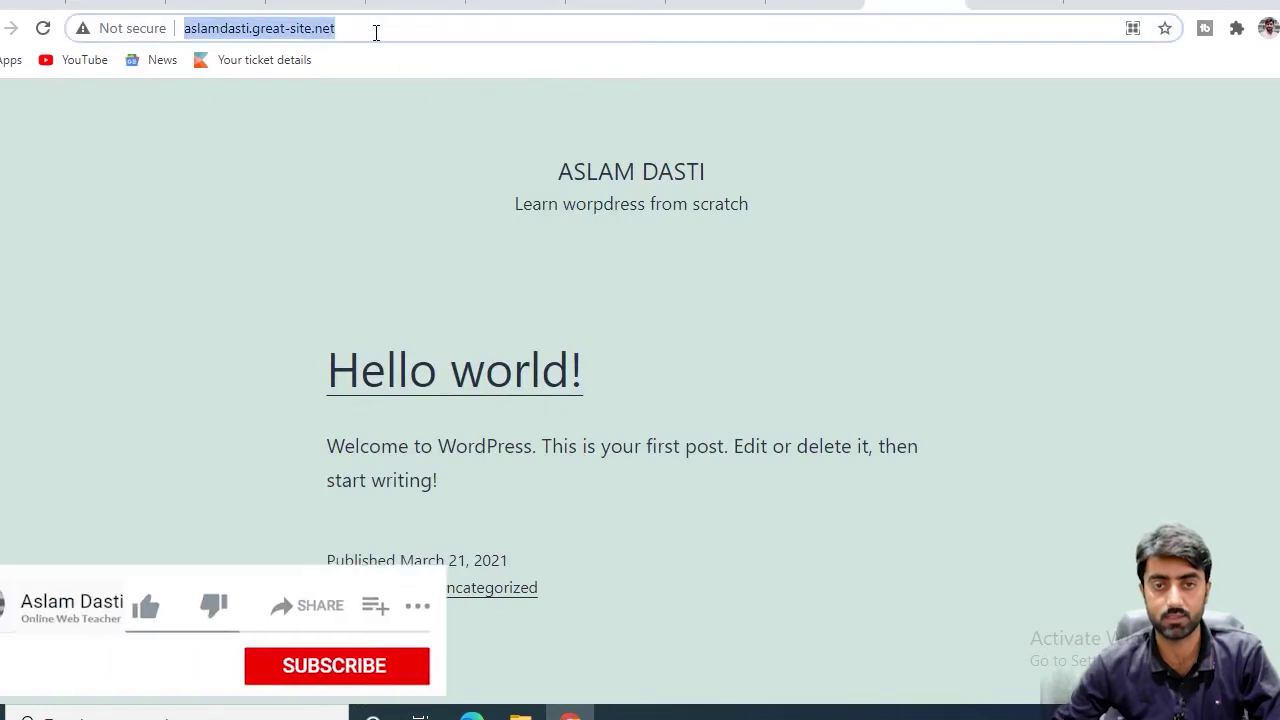
left_click(376, 32)
type("/")
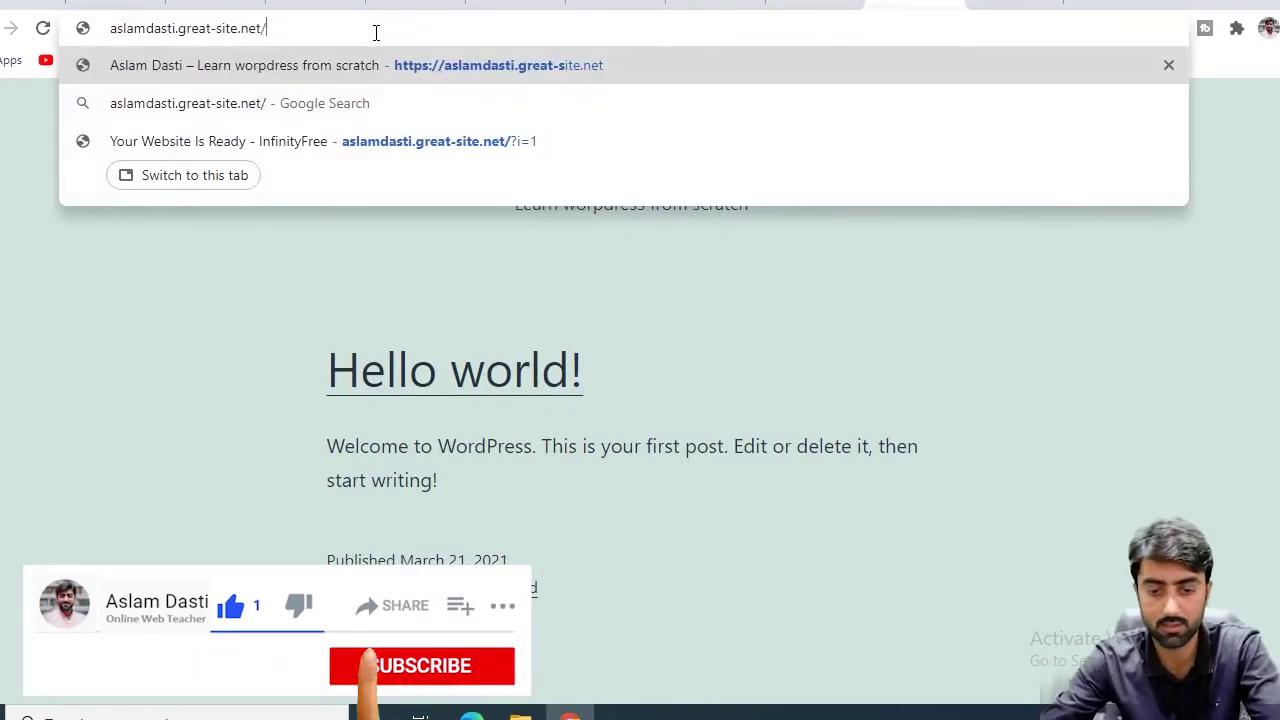
type("wp-admin")
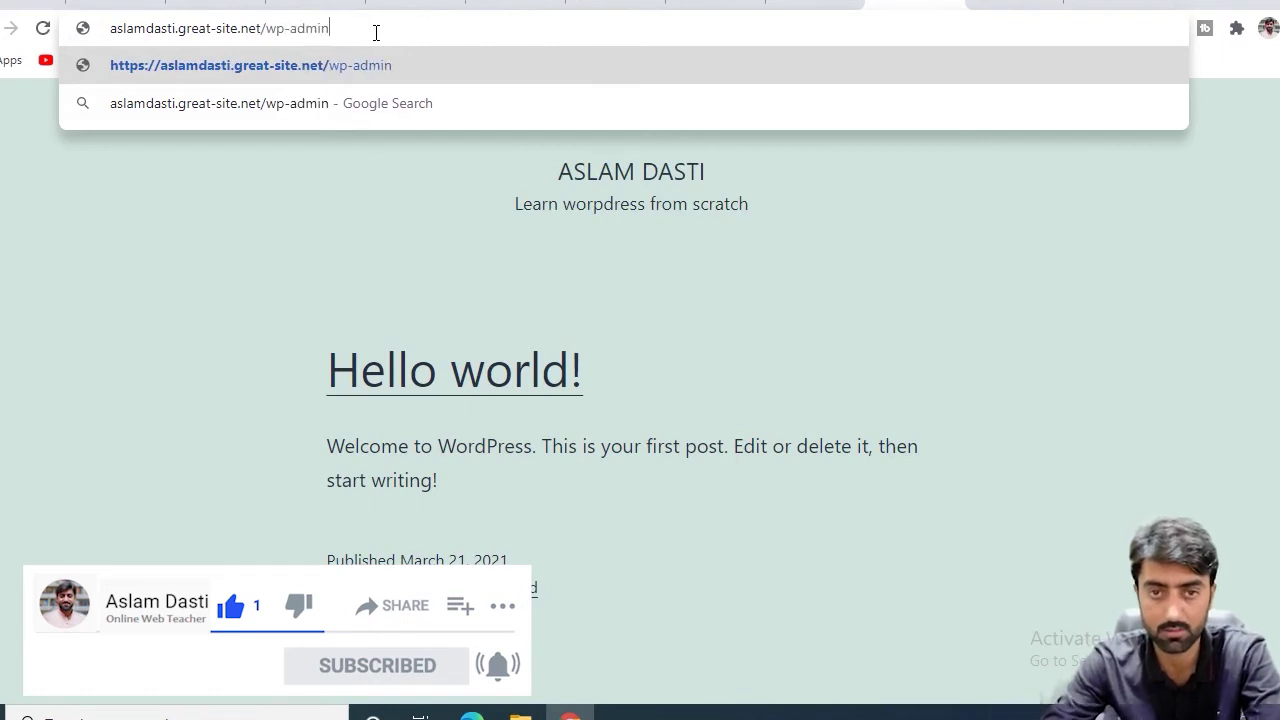
key("Return")
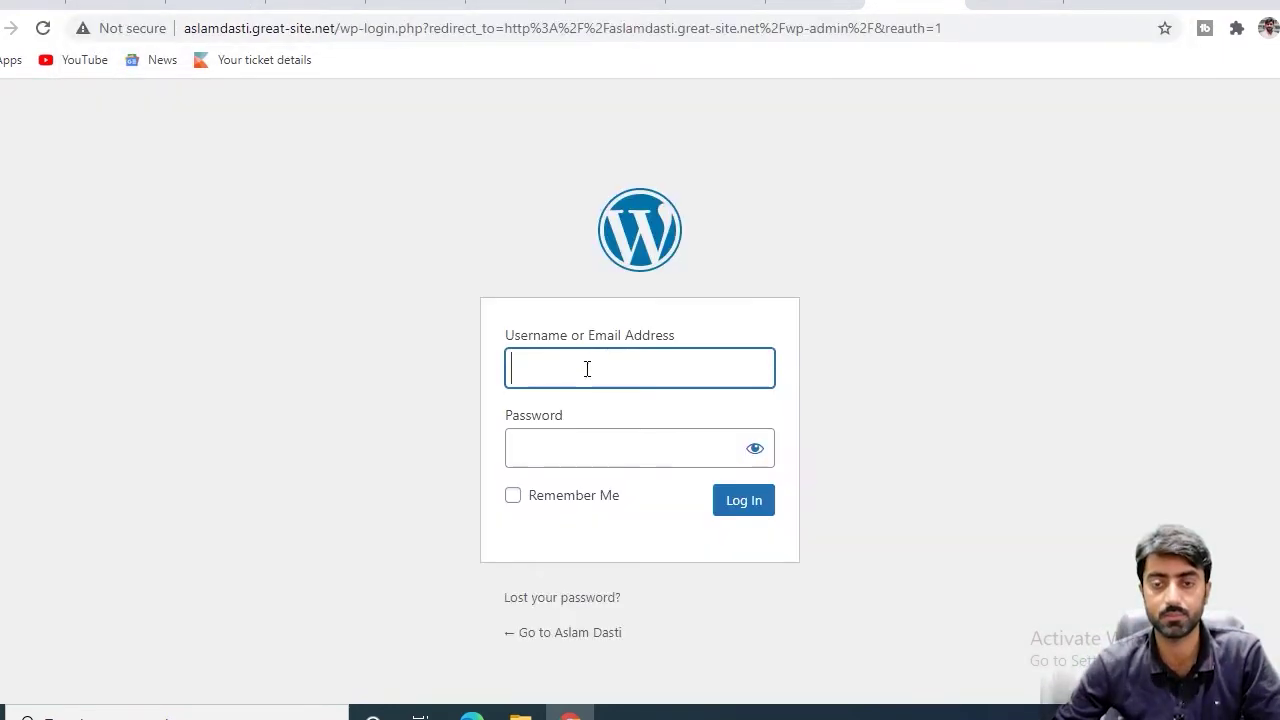
Log in with the saved administrator username and its password, declining Chrome's password save
left_click(585, 367)
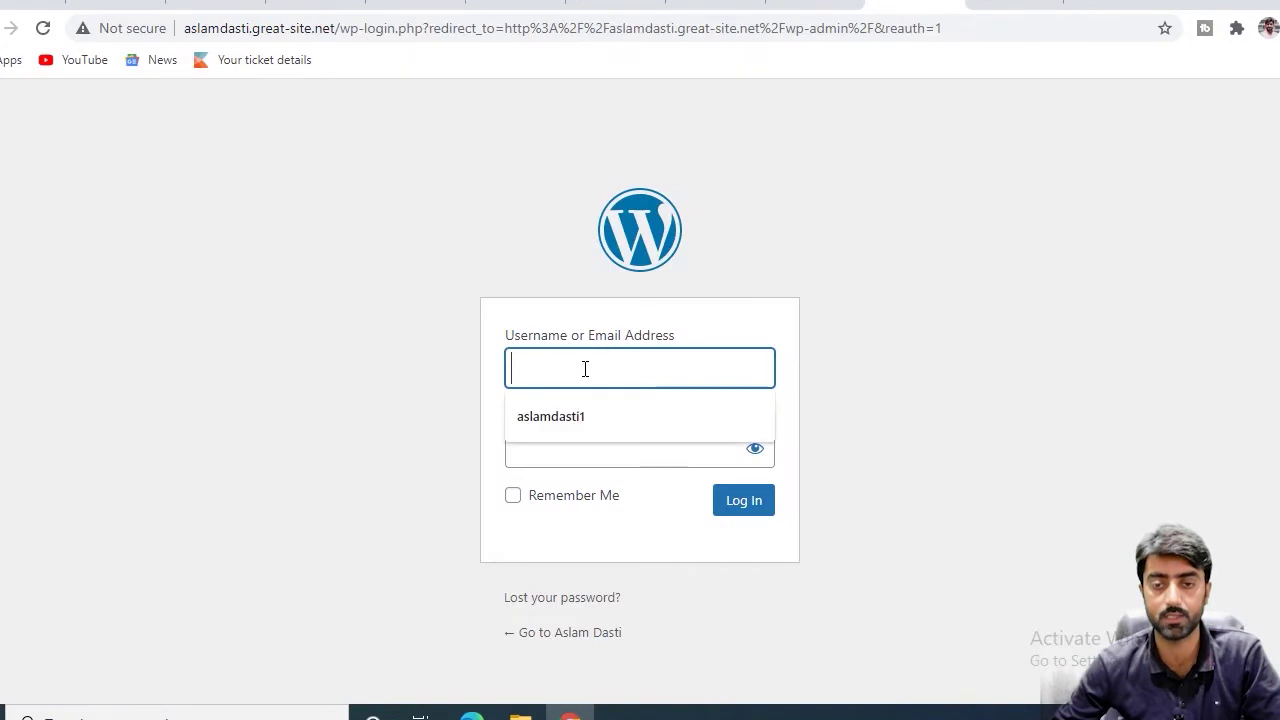
left_click(569, 420)
left_click(578, 449)
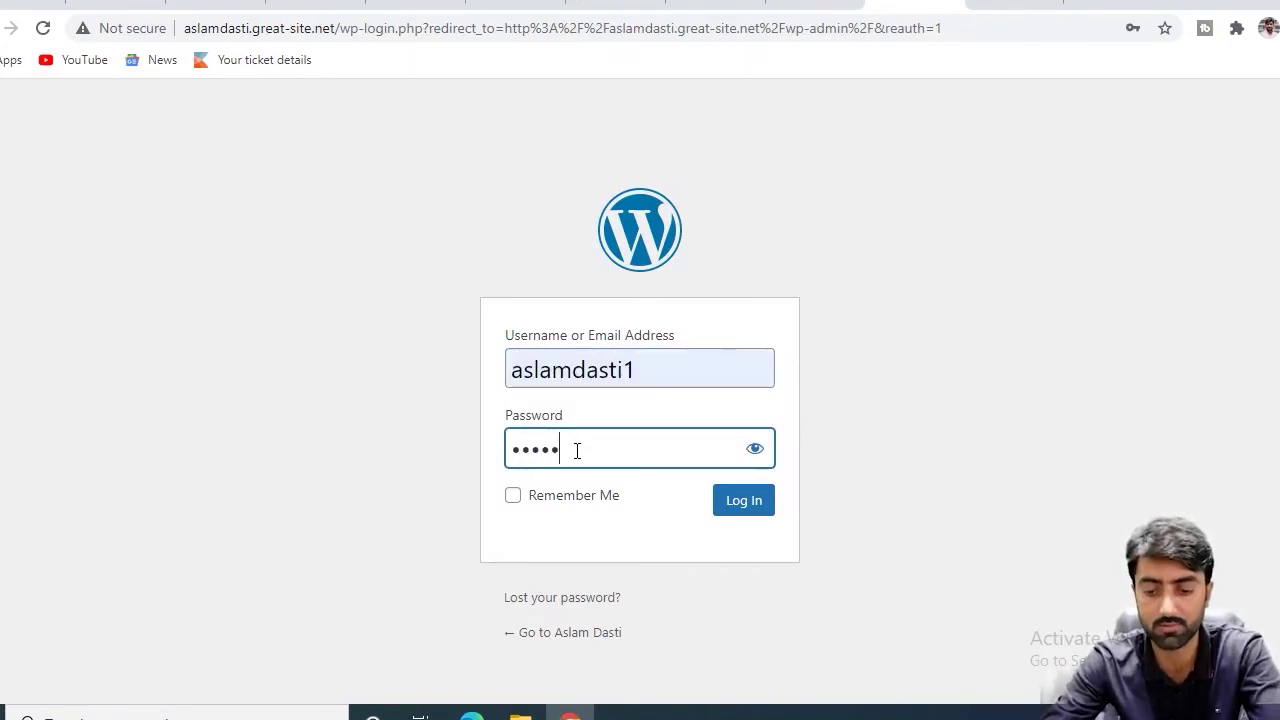
key("Return")
left_click(1155, 354)
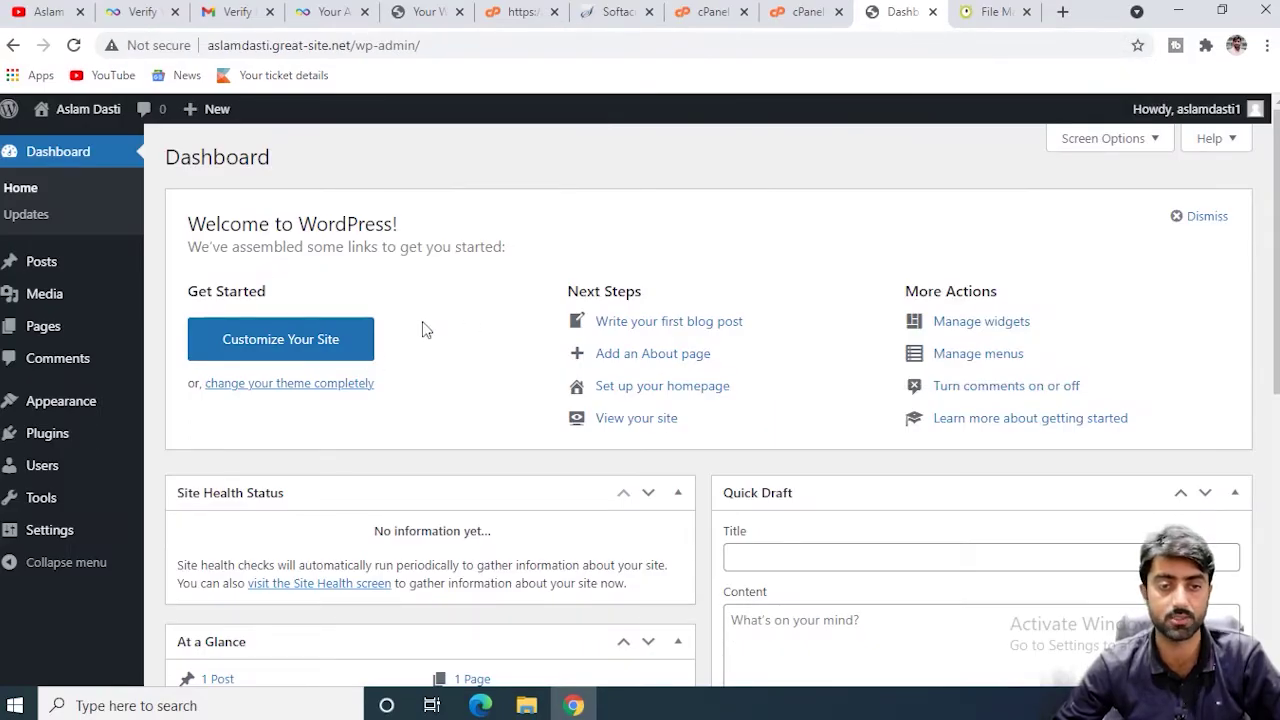
mouse_move(87, 416)
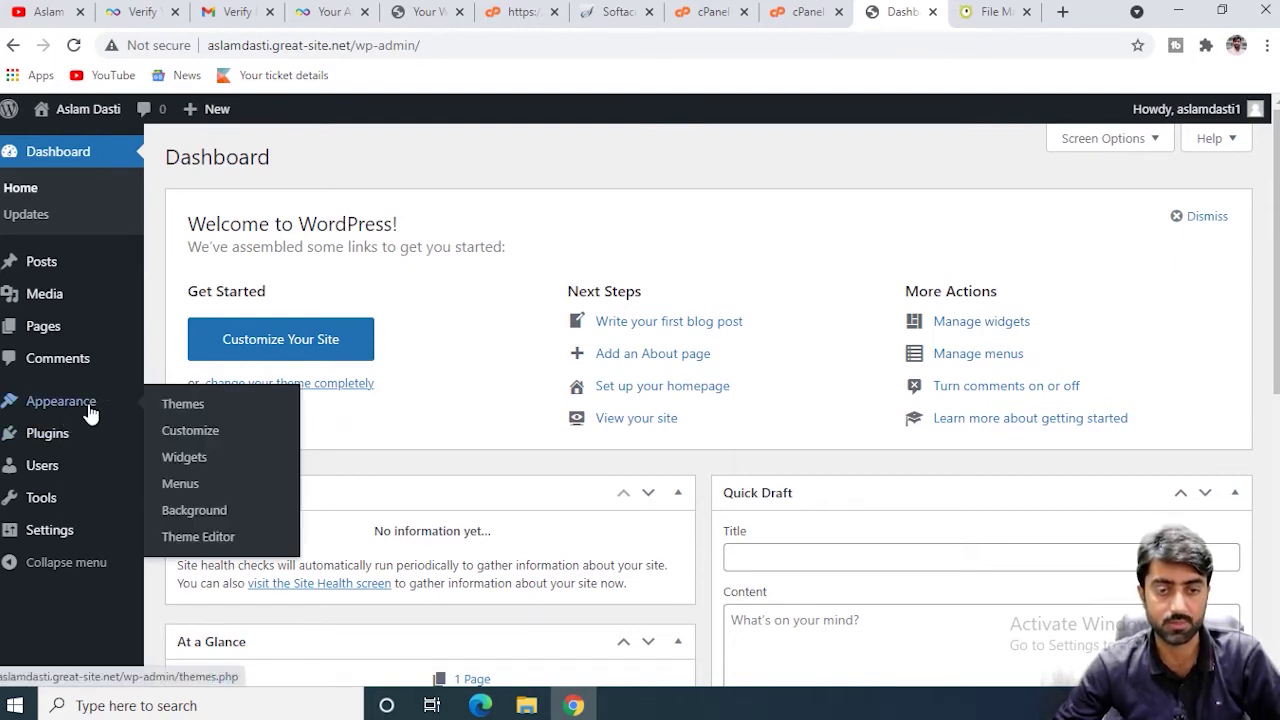
Go to Appearance > Themes > Add New and show the Popular themes
left_click(188, 410)
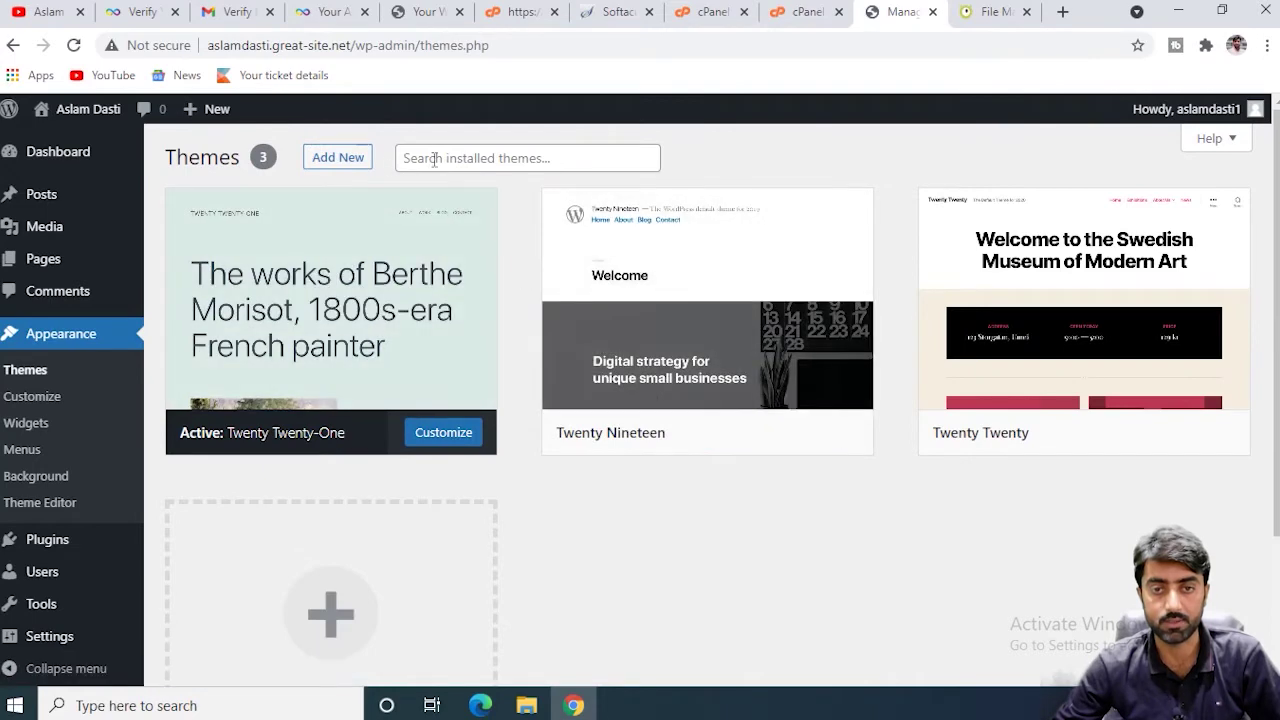
left_click(343, 160)
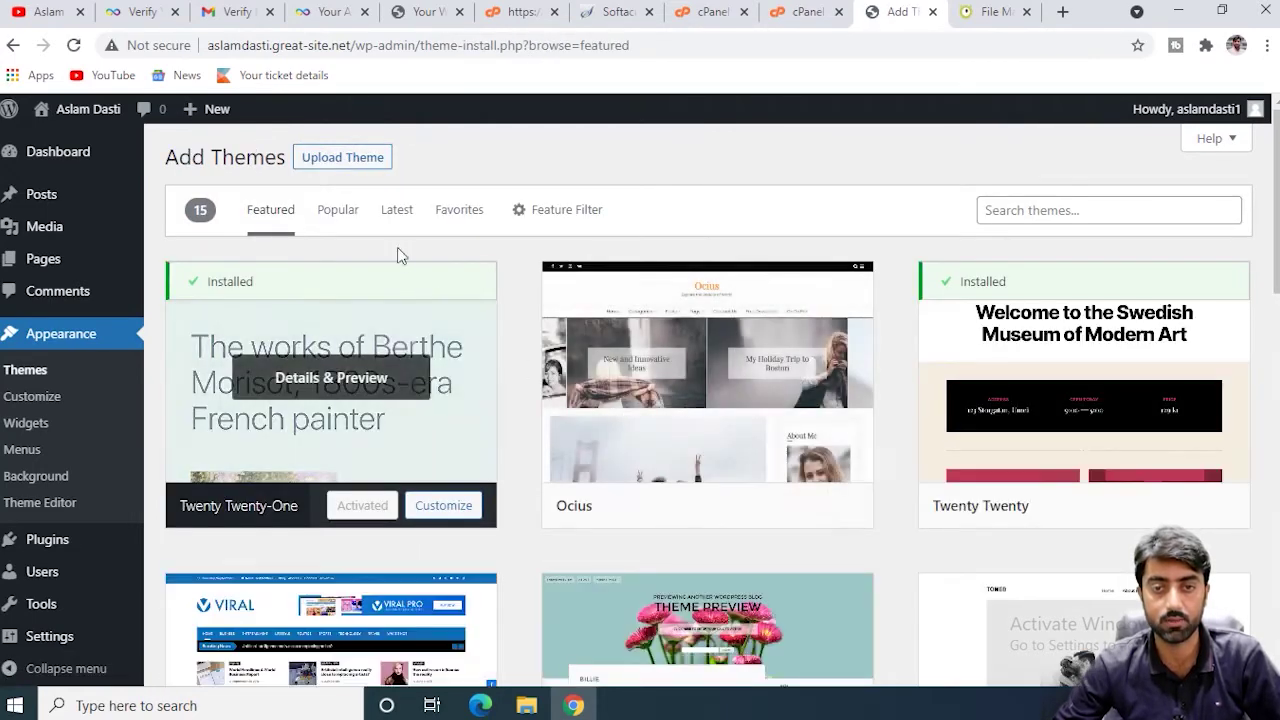
left_click(340, 215)
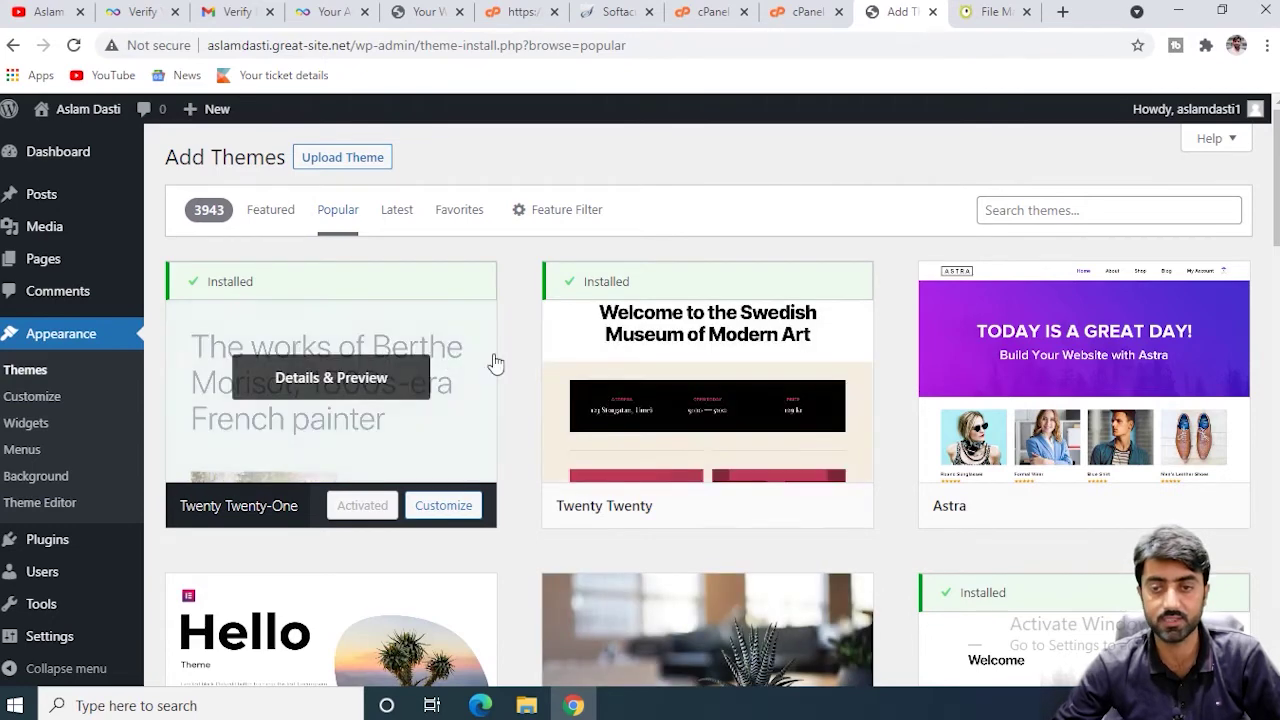
Scroll through the popular theme cards
scroll(674, 395, "down", 2)
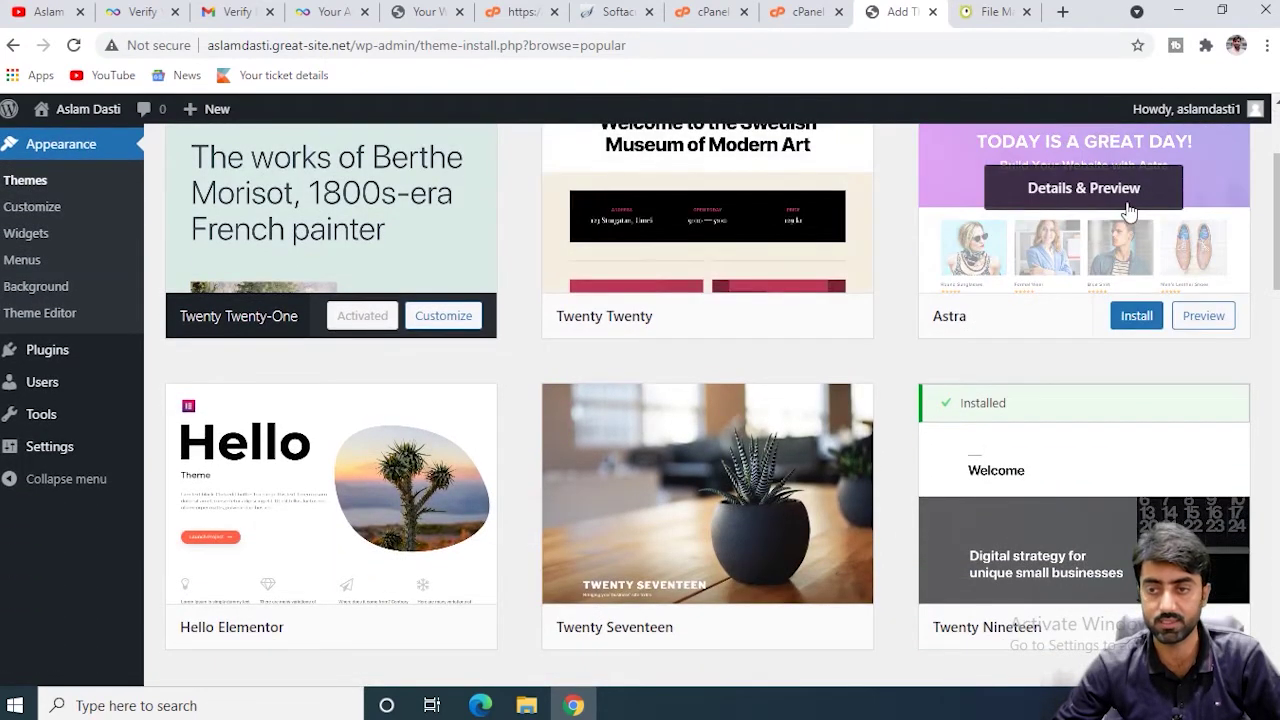
scroll(1128, 213, "down", 1)
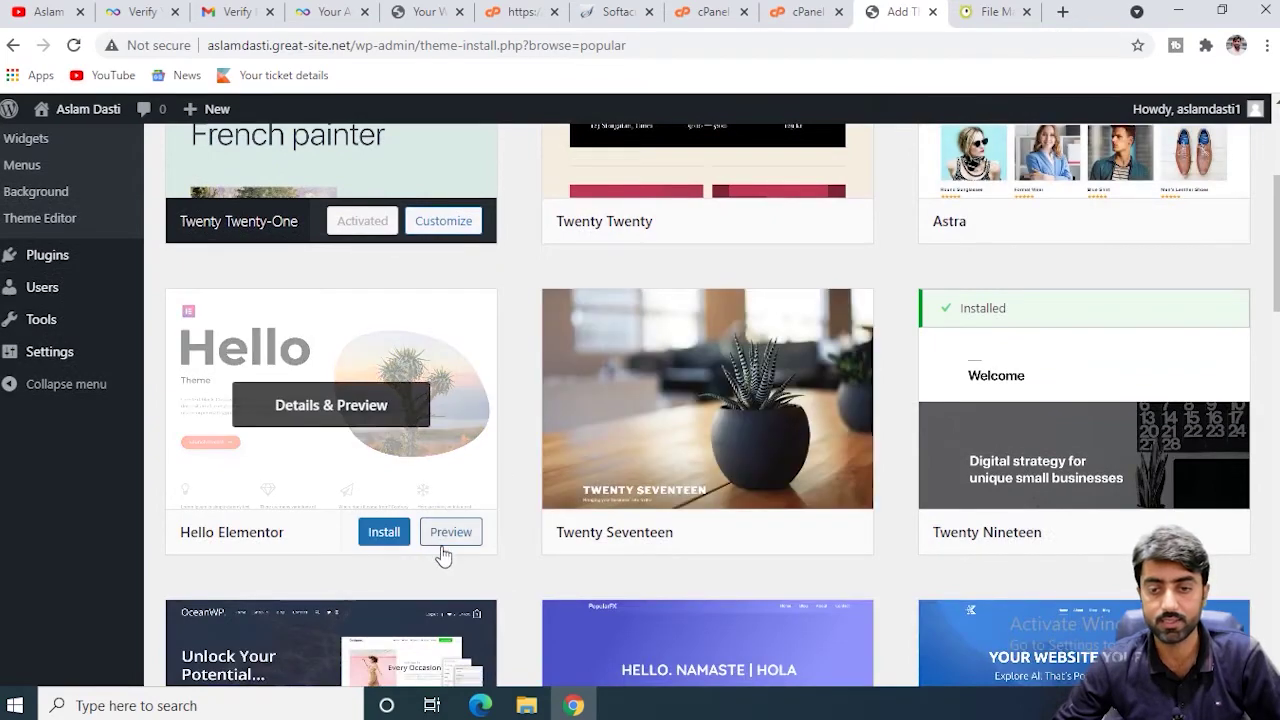
scroll(1010, 300, "down", 2)
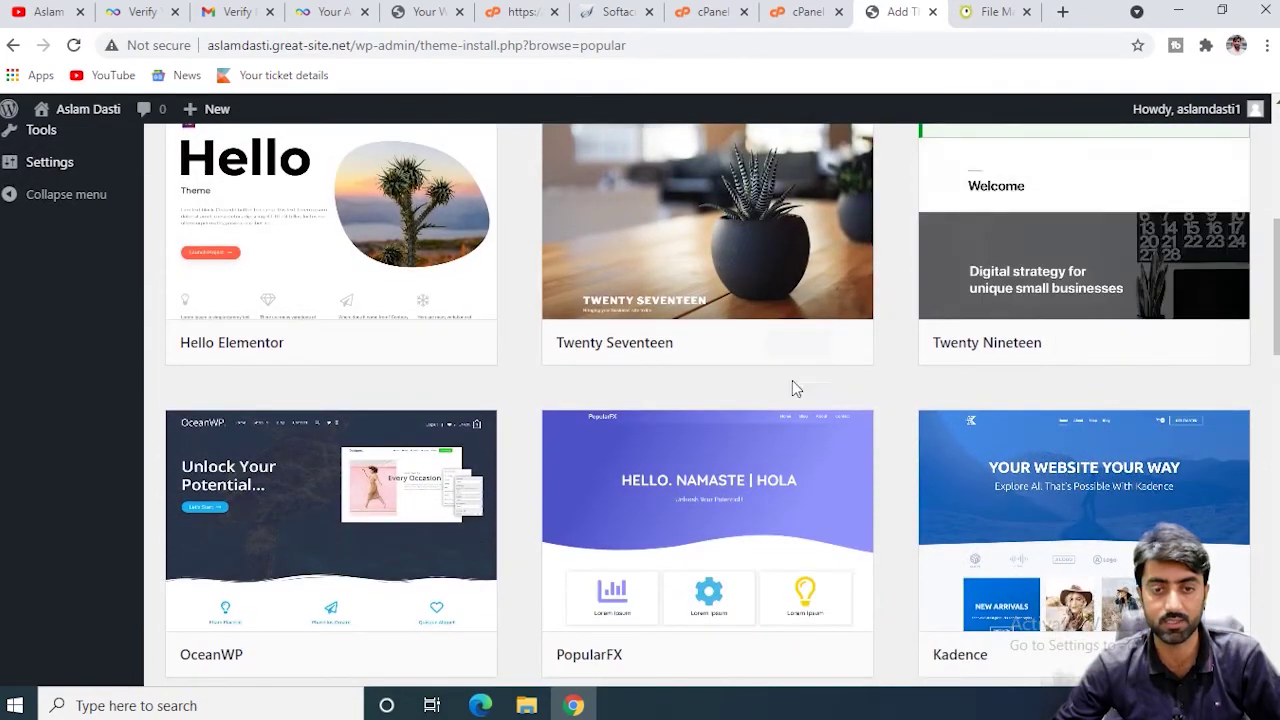
scroll(780, 388, "down", 1)
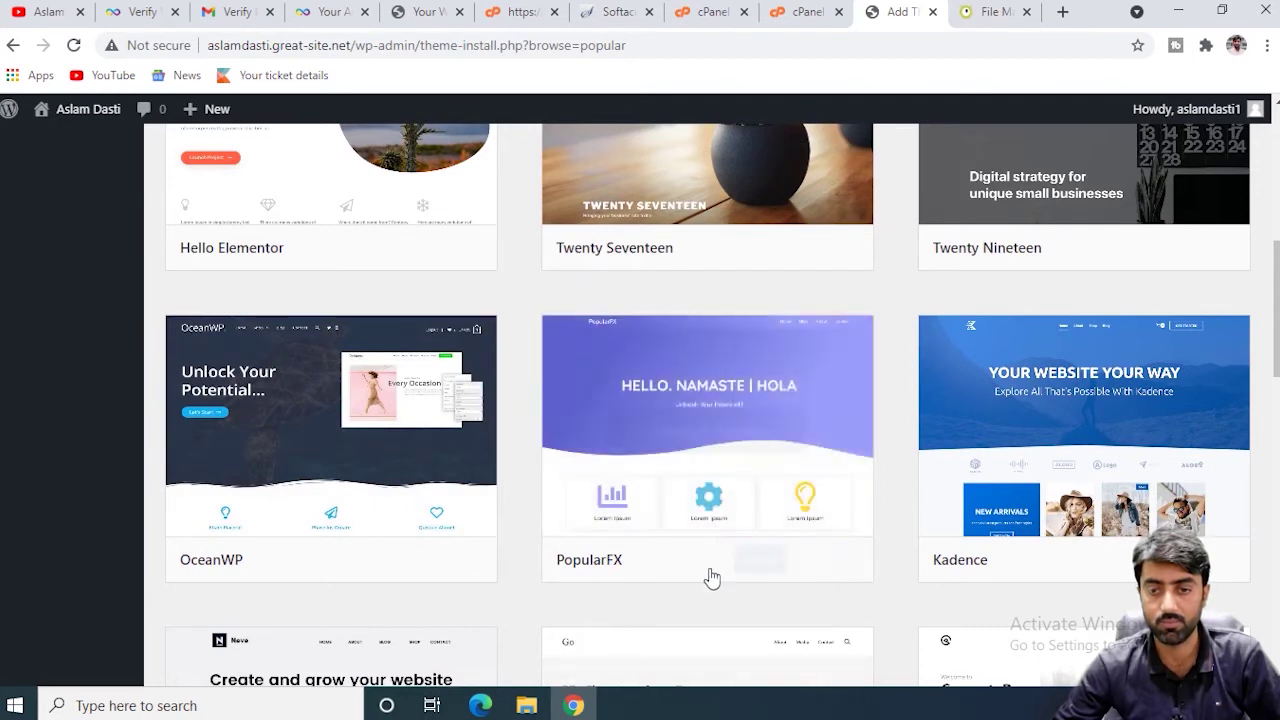
scroll(1075, 400, "down", 1)
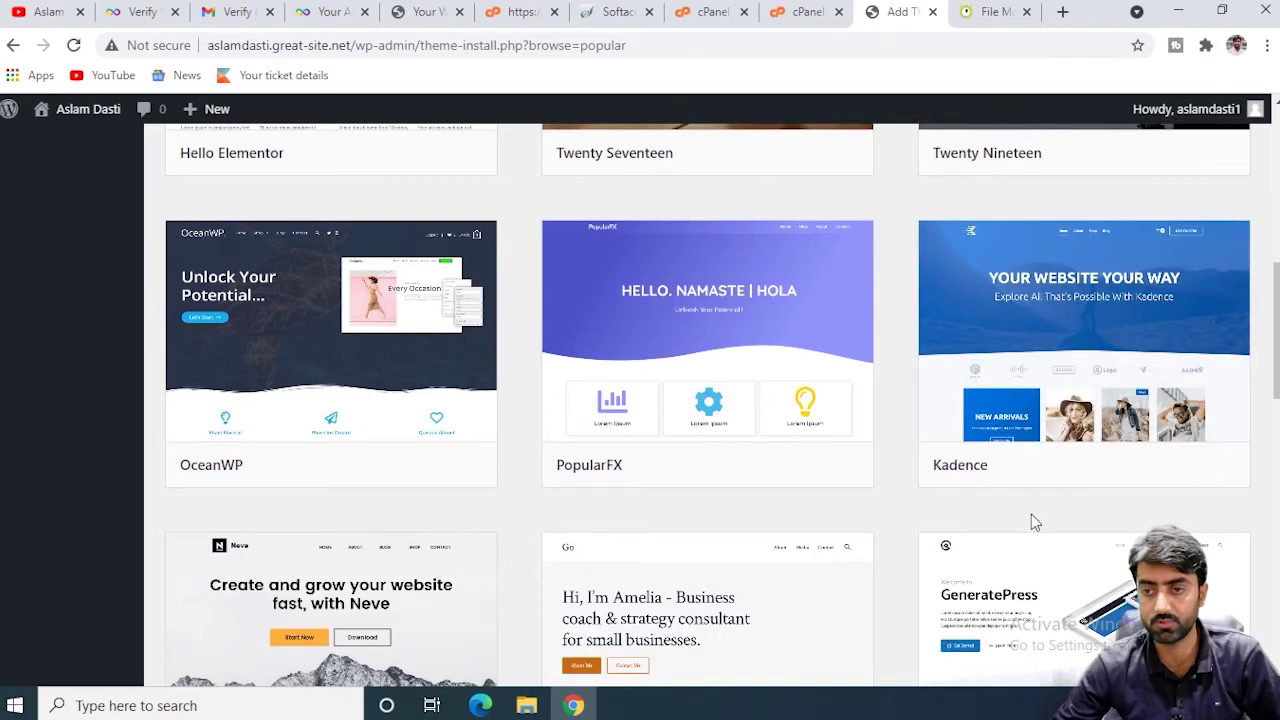
scroll(1032, 522, "down", 2)
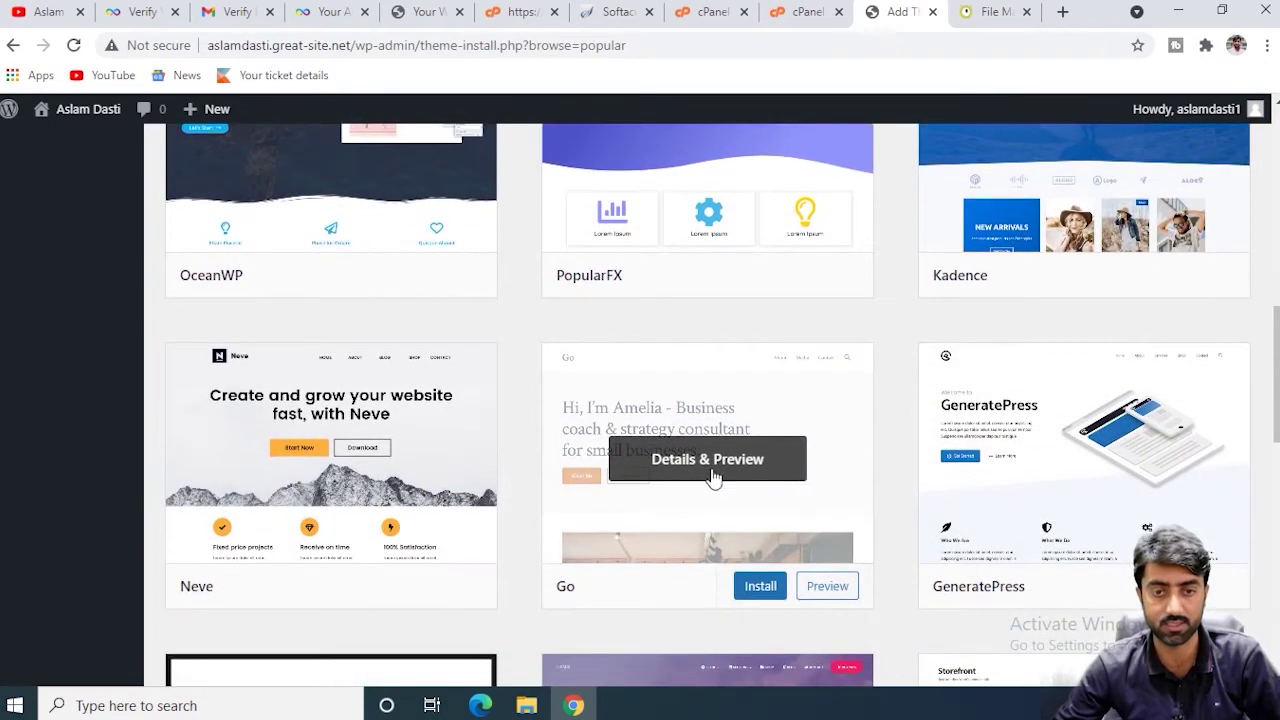
mouse_move(1140, 466)
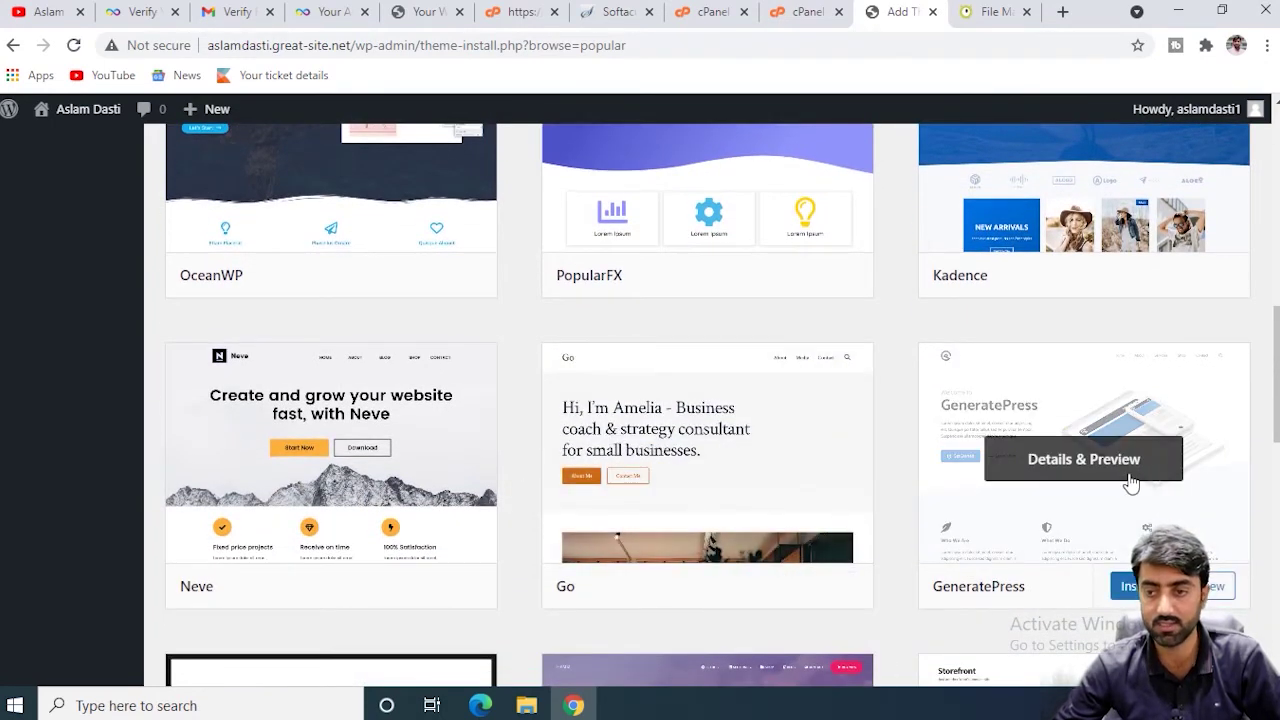
scroll(1134, 488, "down", 4)
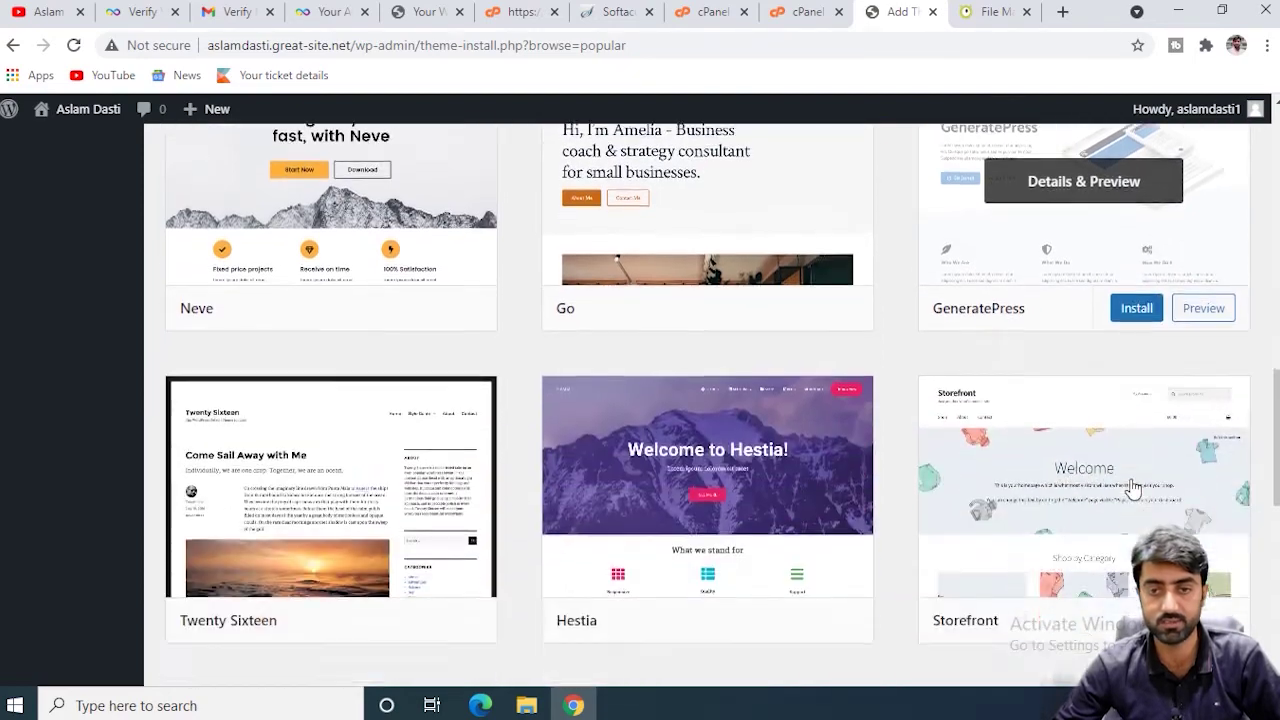
mouse_move(771, 374)
scroll(677, 412, "up", 15)
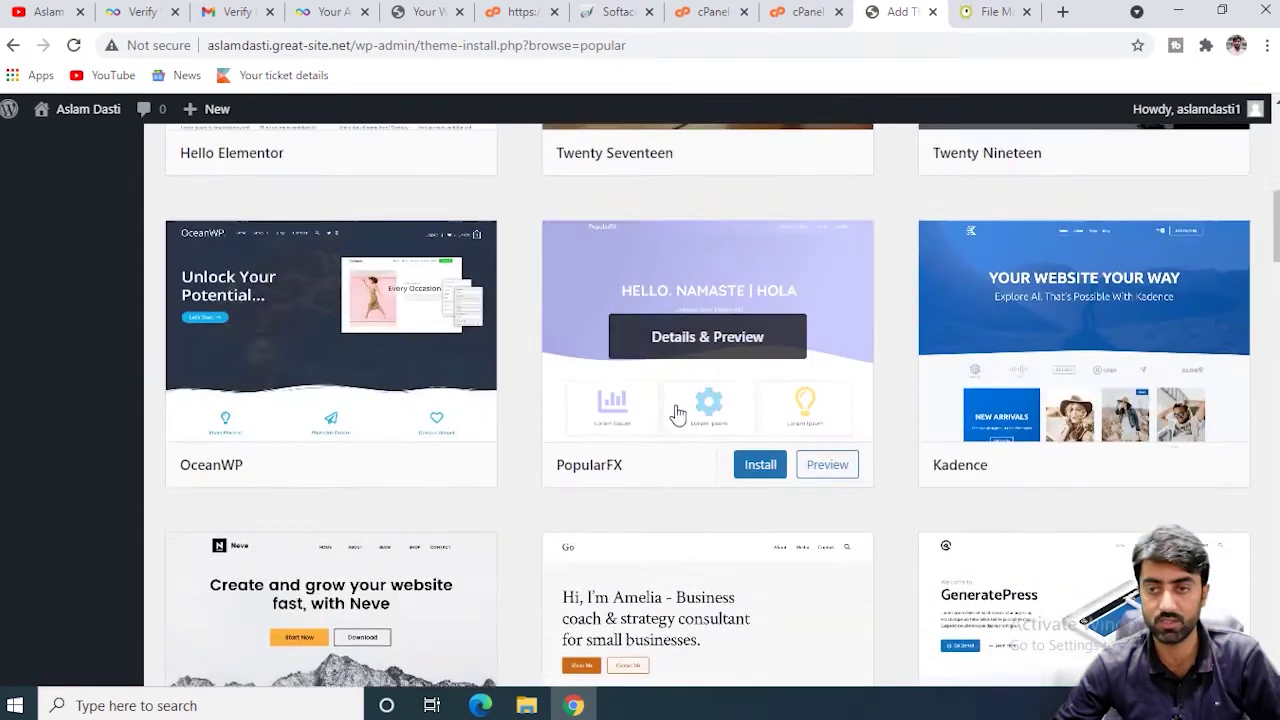
mouse_move(1111, 395)
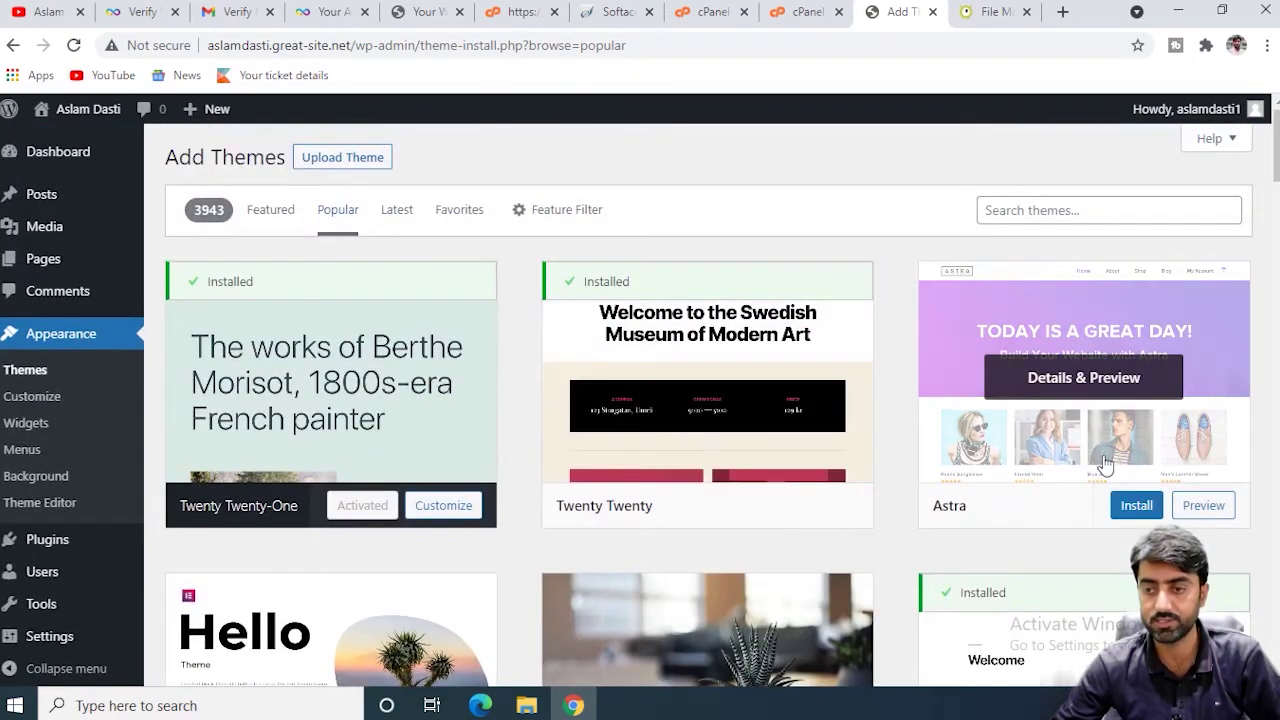
Install and activate Astra, then launch its Starter Templates setup with Get Started
left_click(1135, 507)
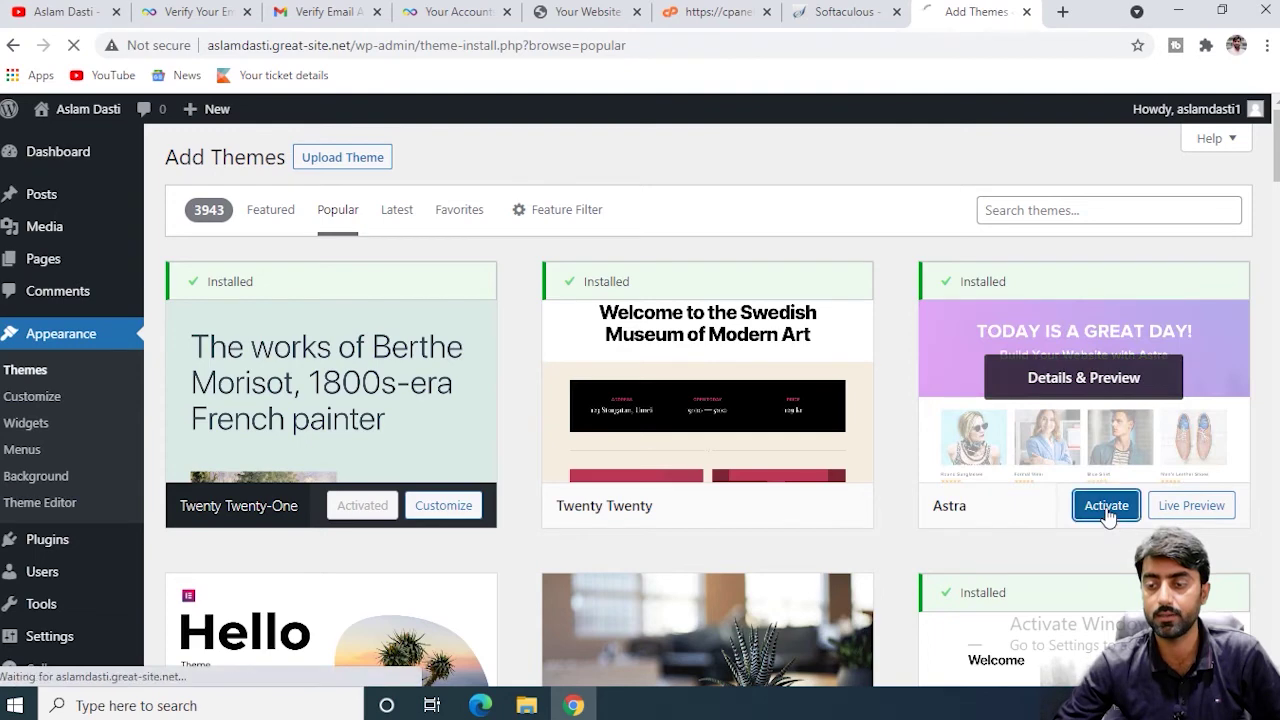
left_click(1107, 507)
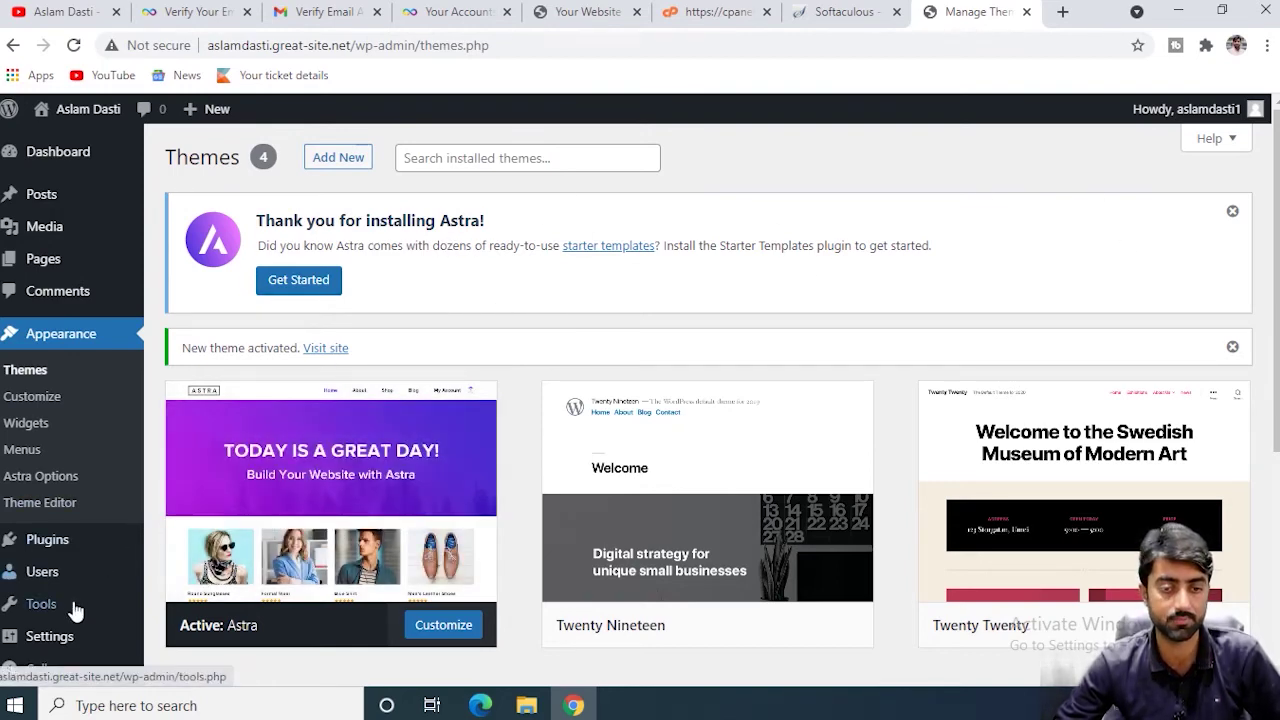
mouse_move(75, 549)
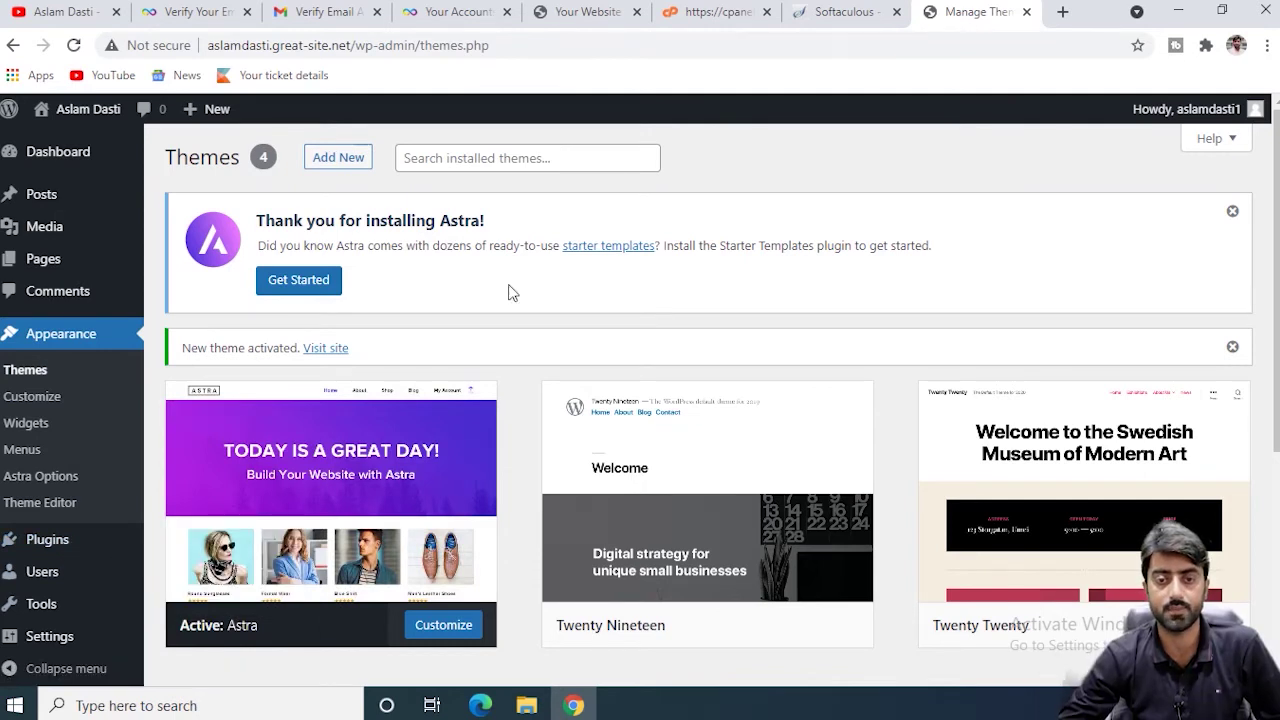
left_click(300, 284)
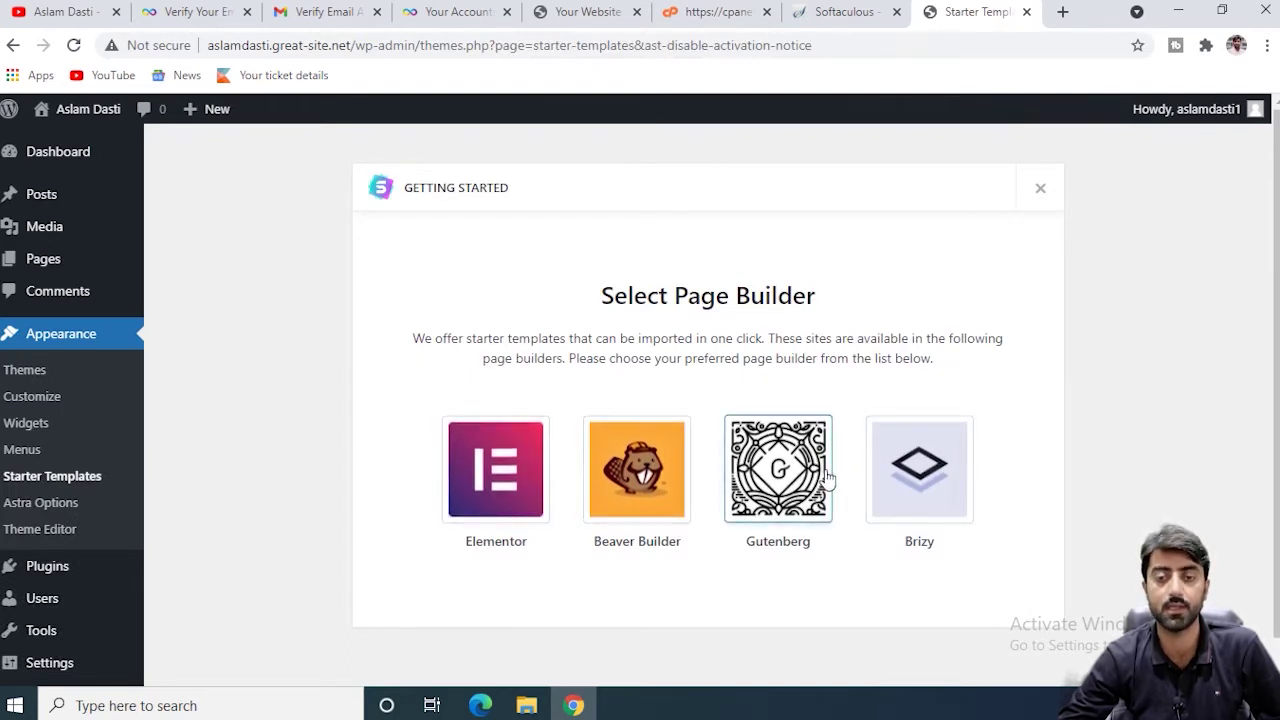
Choose Elementor as the page builder to load the Starter Templates library
left_click(503, 474)
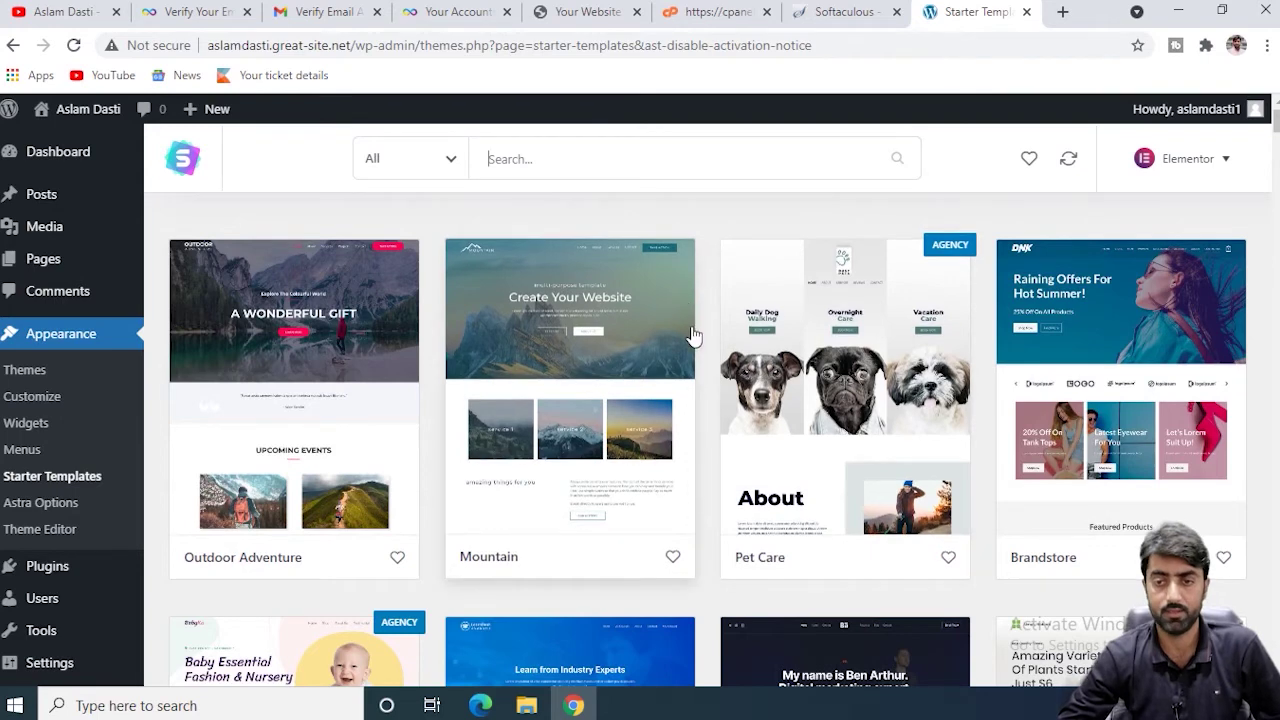
left_click(401, 172)
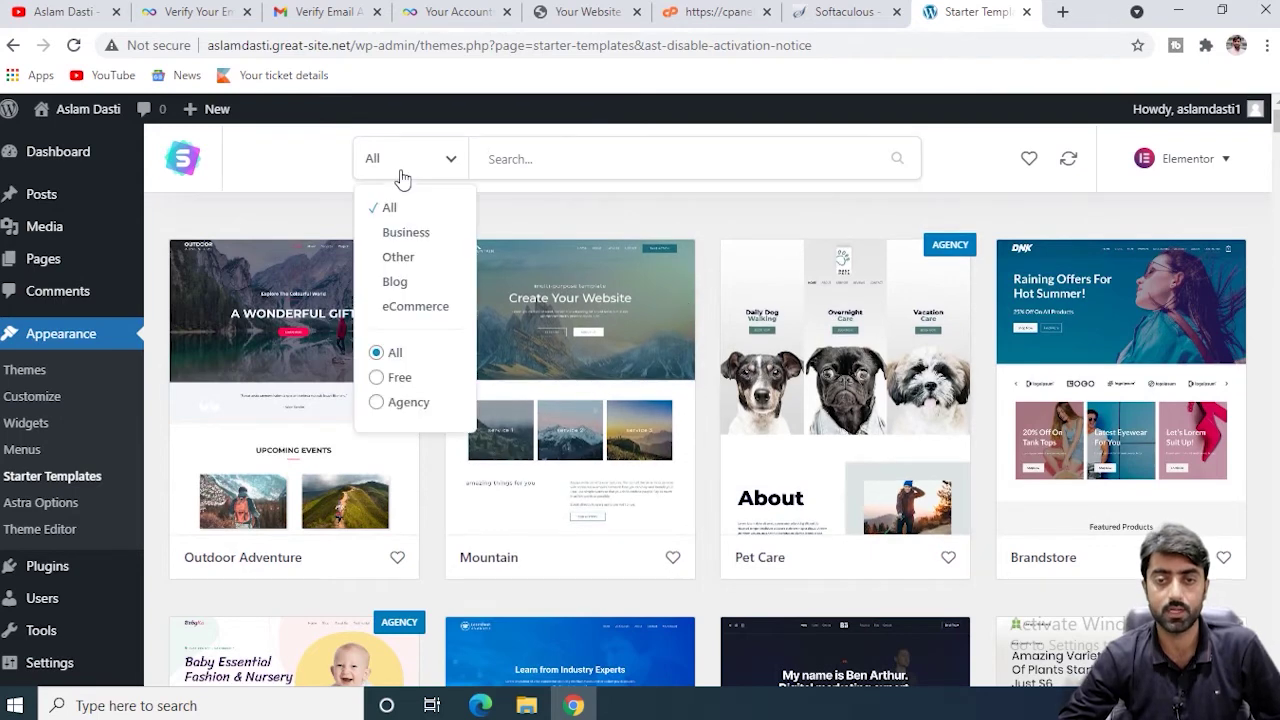
Filter to free templates, open Freelance Copywriter and start its complete-site import
left_click(400, 380)
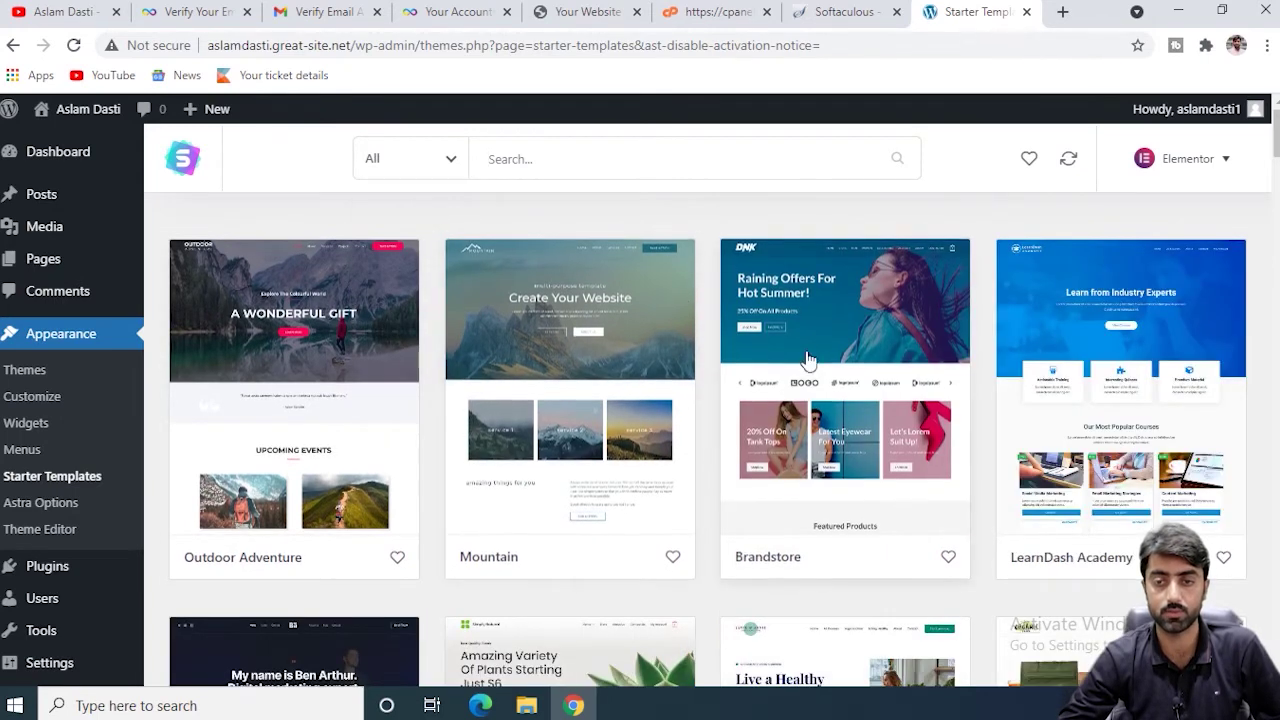
scroll(905, 398, "down", 5)
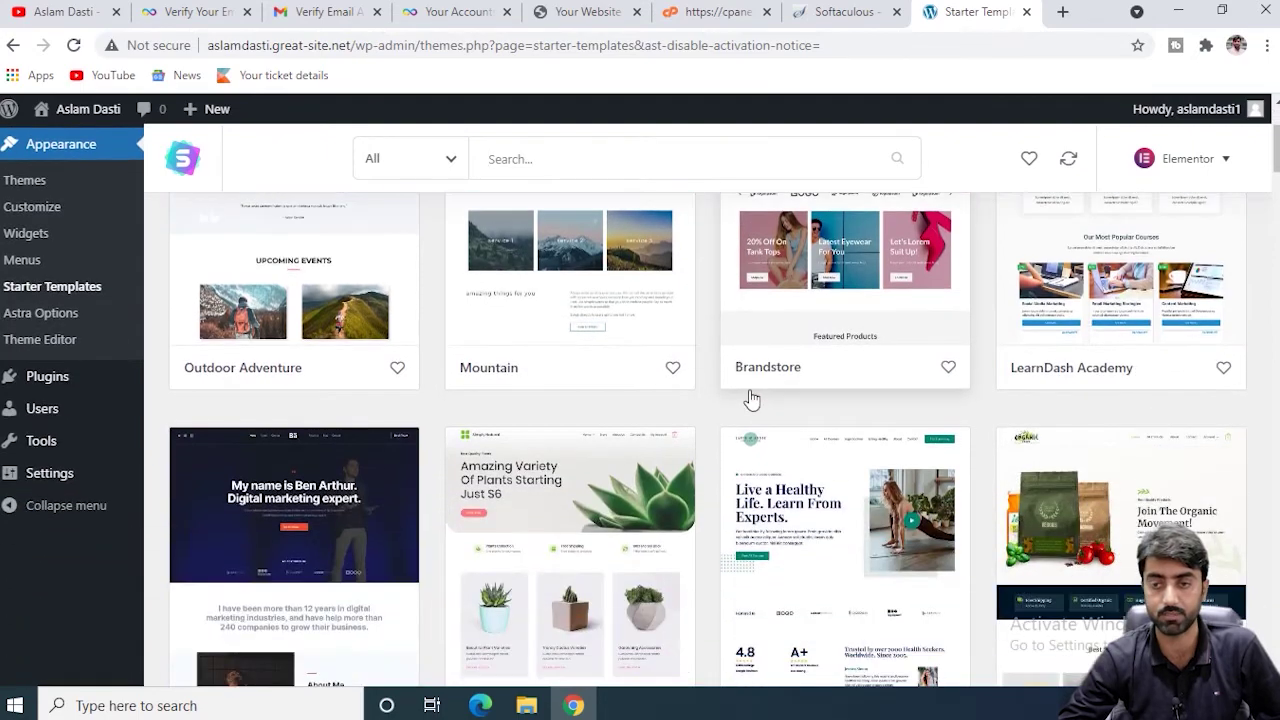
scroll(750, 398, "down", 5)
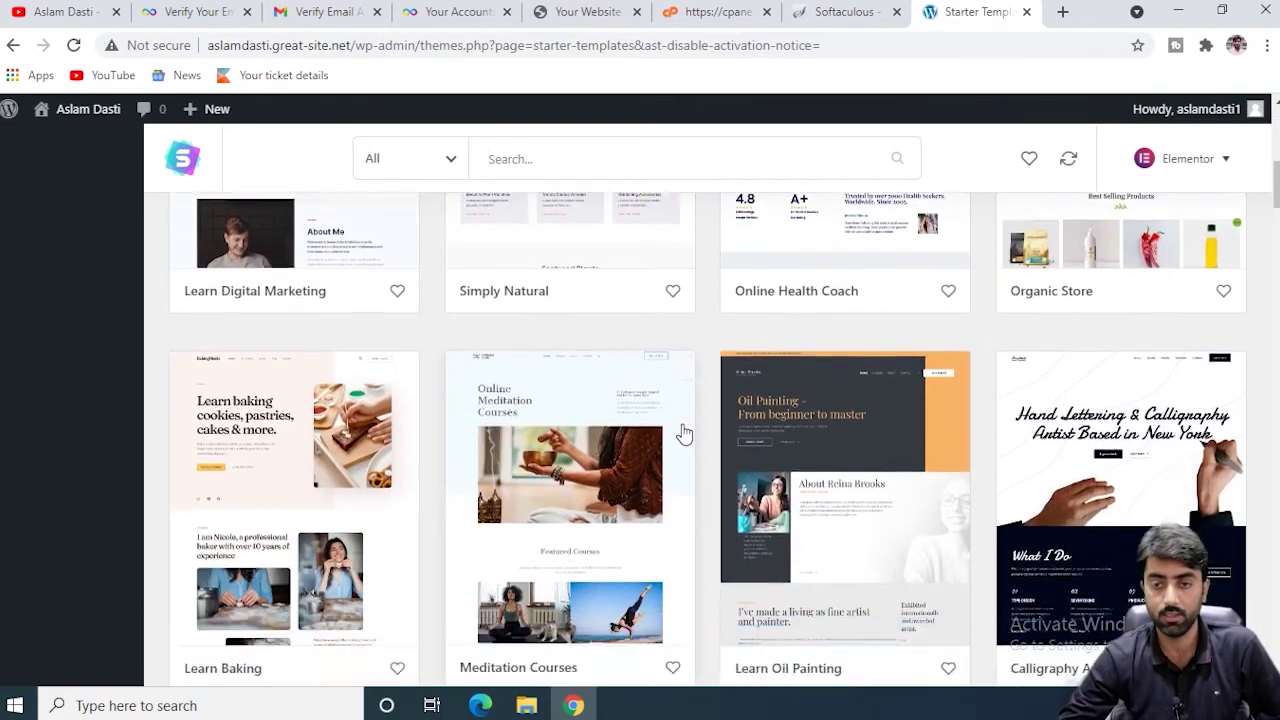
scroll(715, 483, "down", 3)
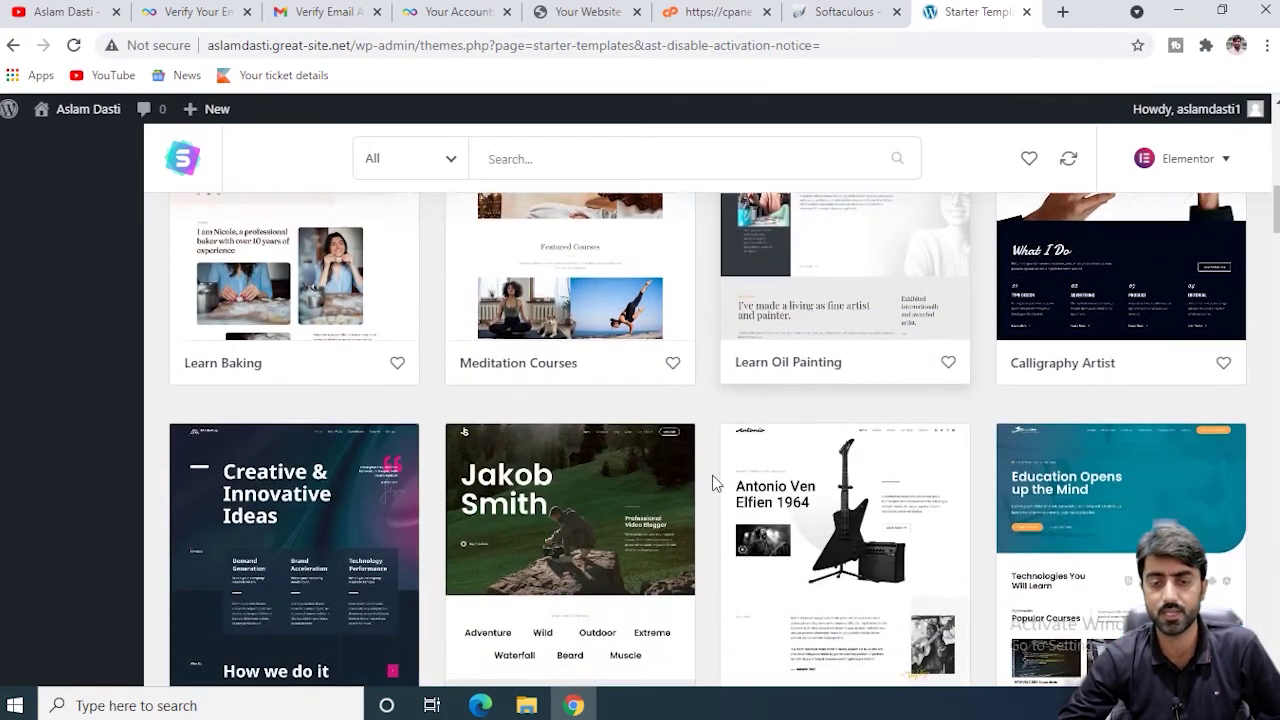
scroll(808, 420, "down", 3)
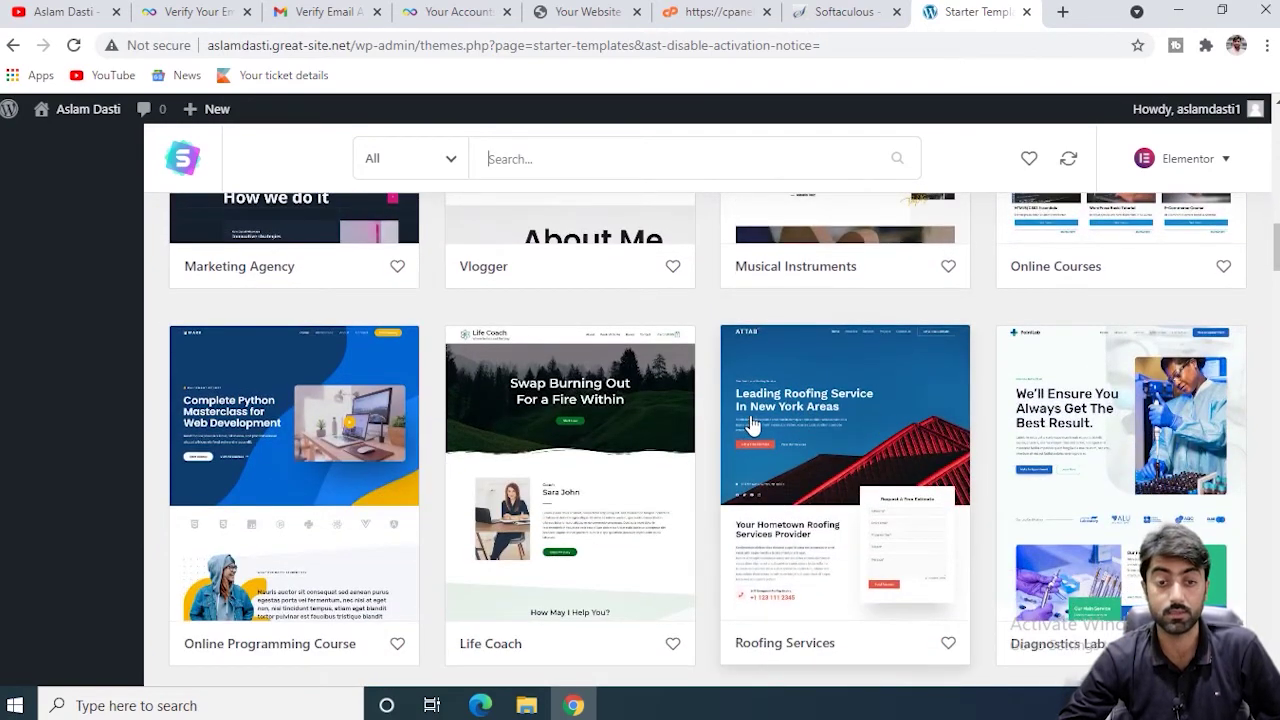
scroll(752, 425, "down", 2)
scroll(752, 425, "down", 2)
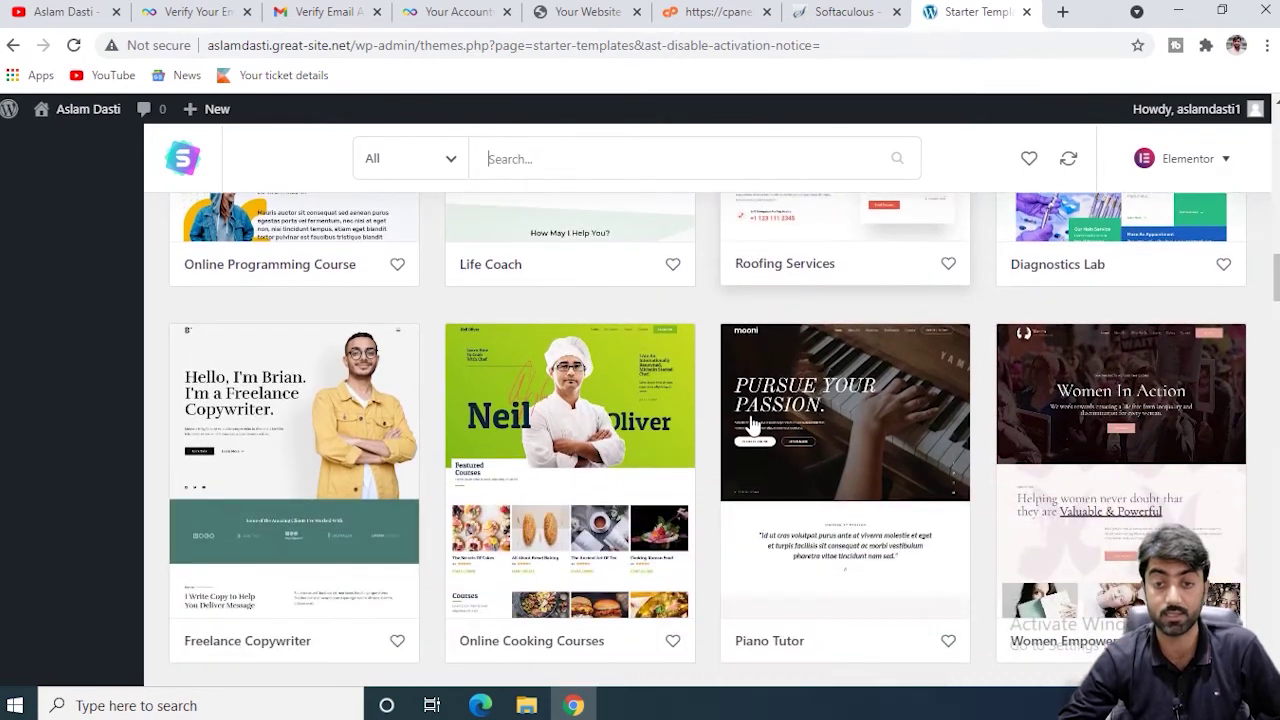
scroll(540, 450, "down", 1)
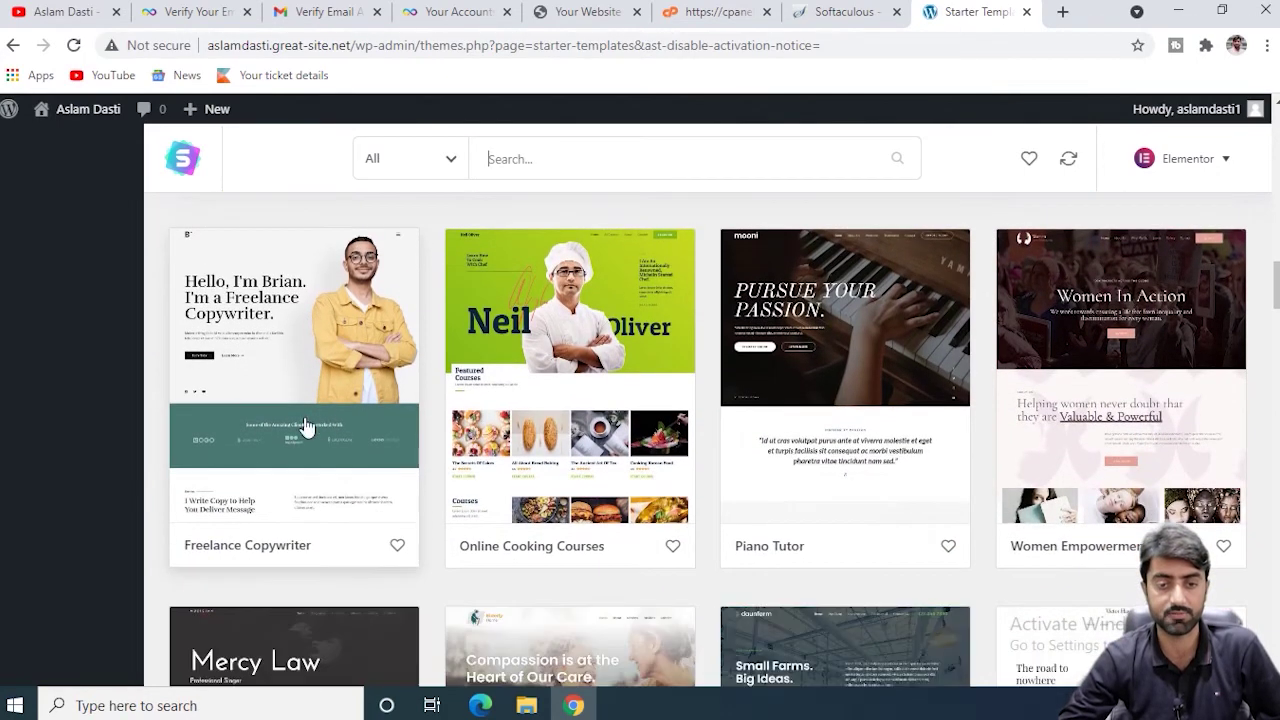
left_click(325, 343)
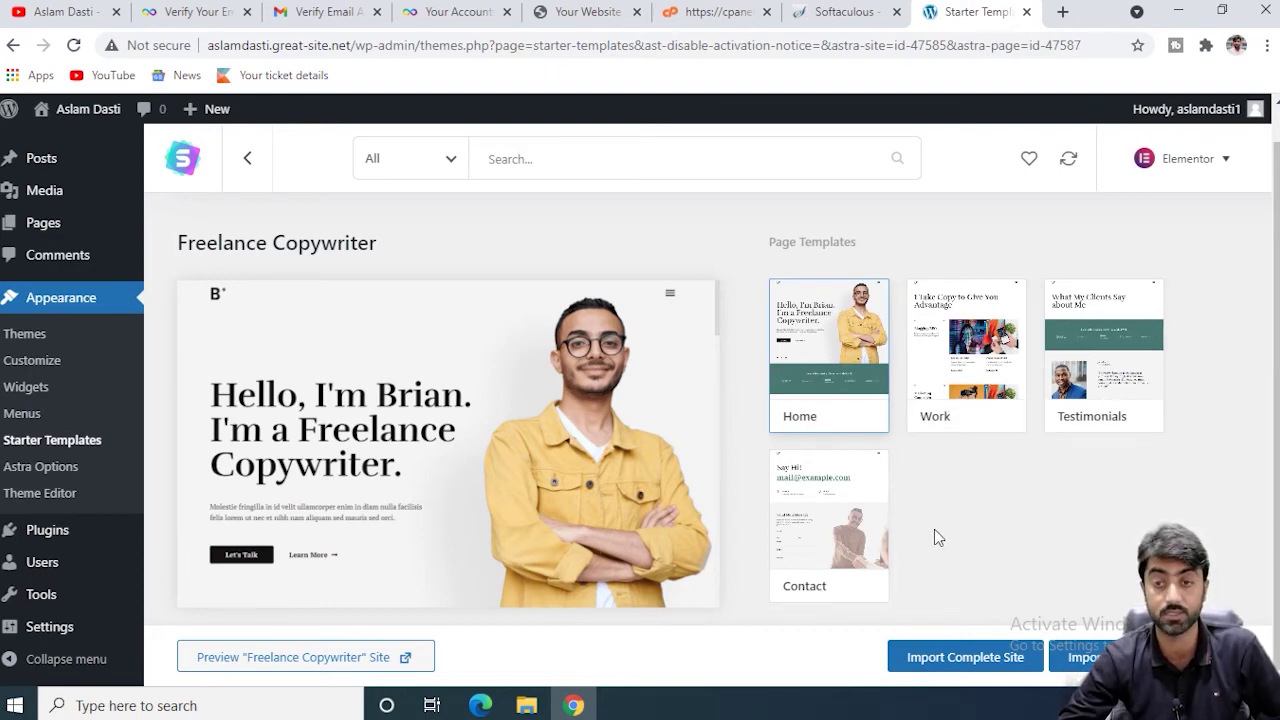
left_click(965, 662)
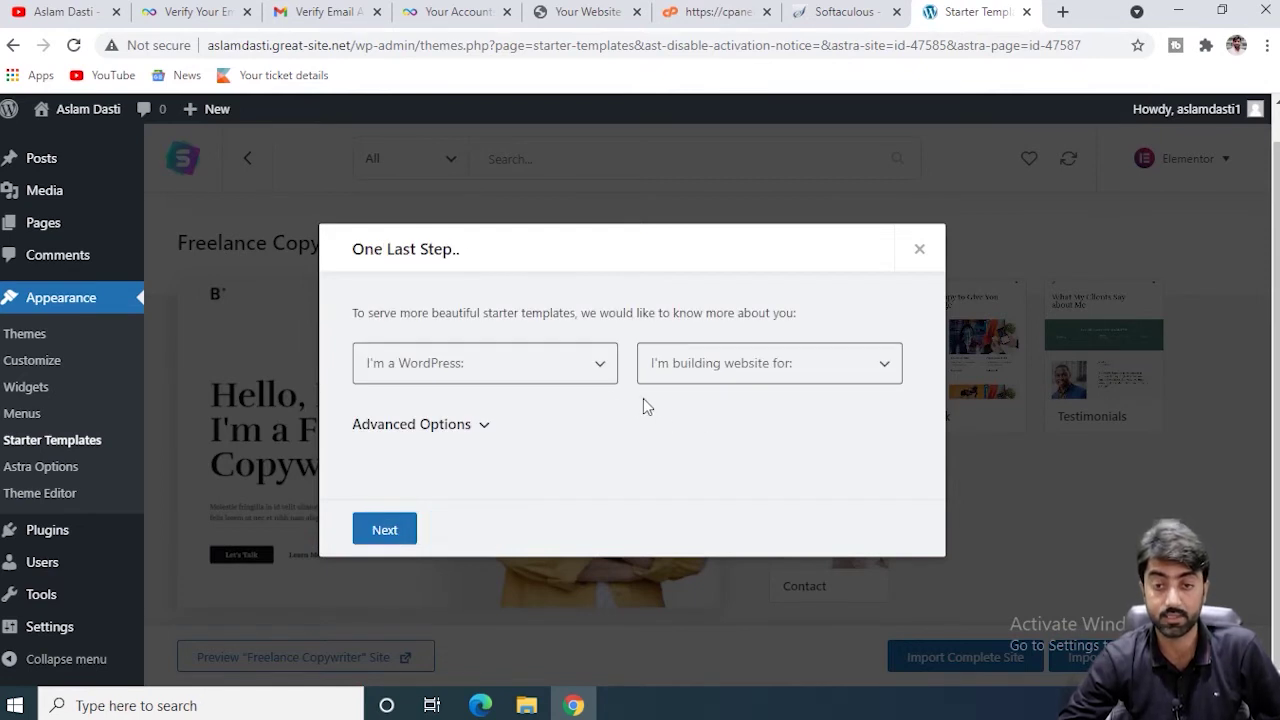
Answer Beginner and Myself/My company in the import survey, then skip the details form
left_click(555, 388)
left_click(515, 413)
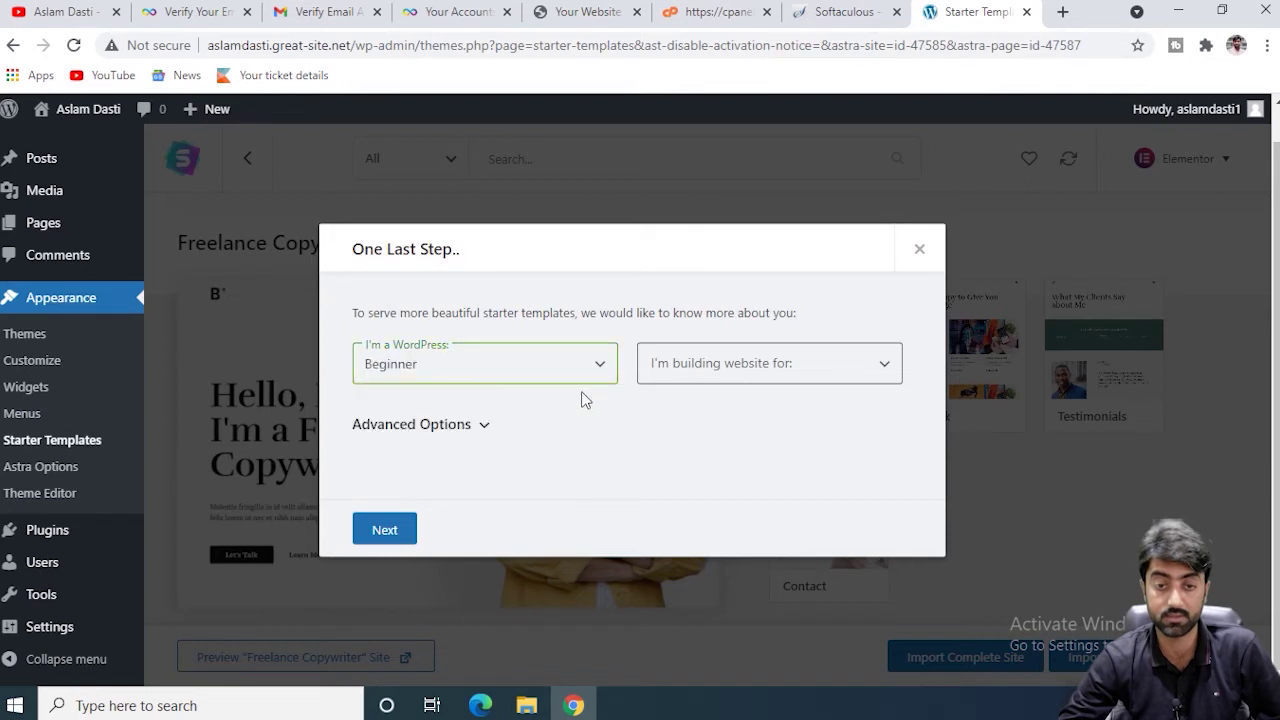
left_click(743, 366)
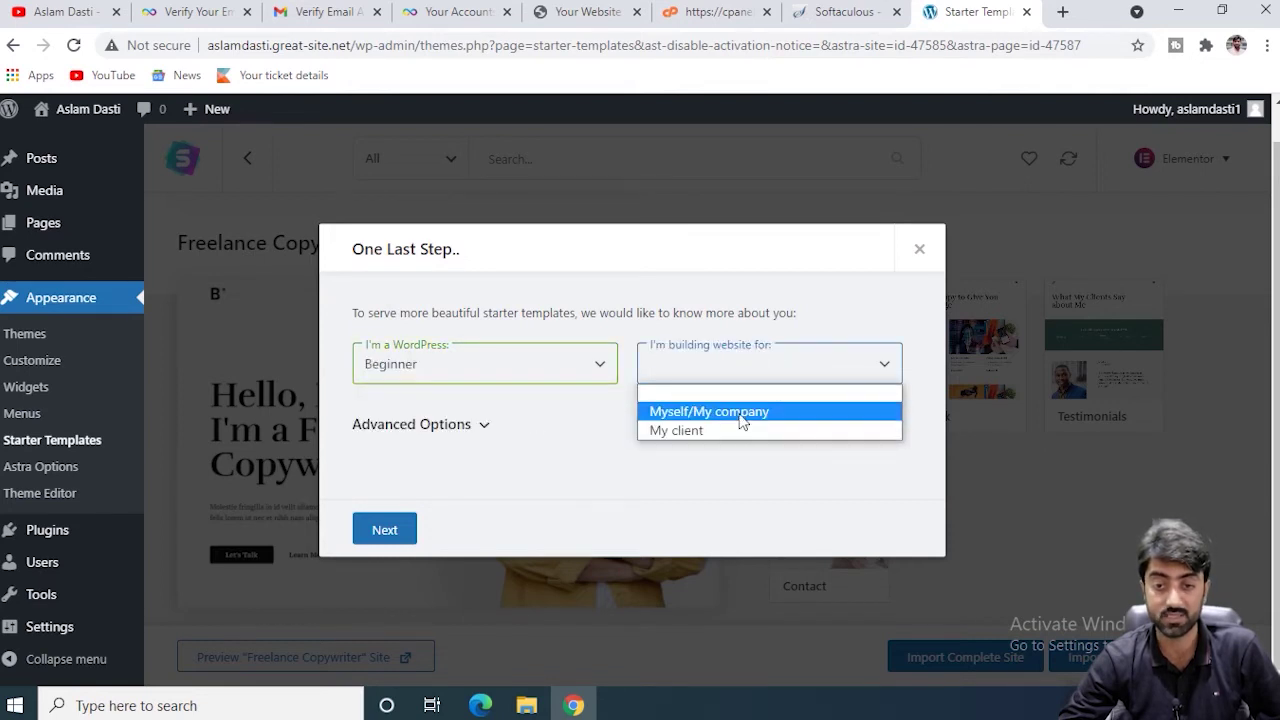
left_click(741, 413)
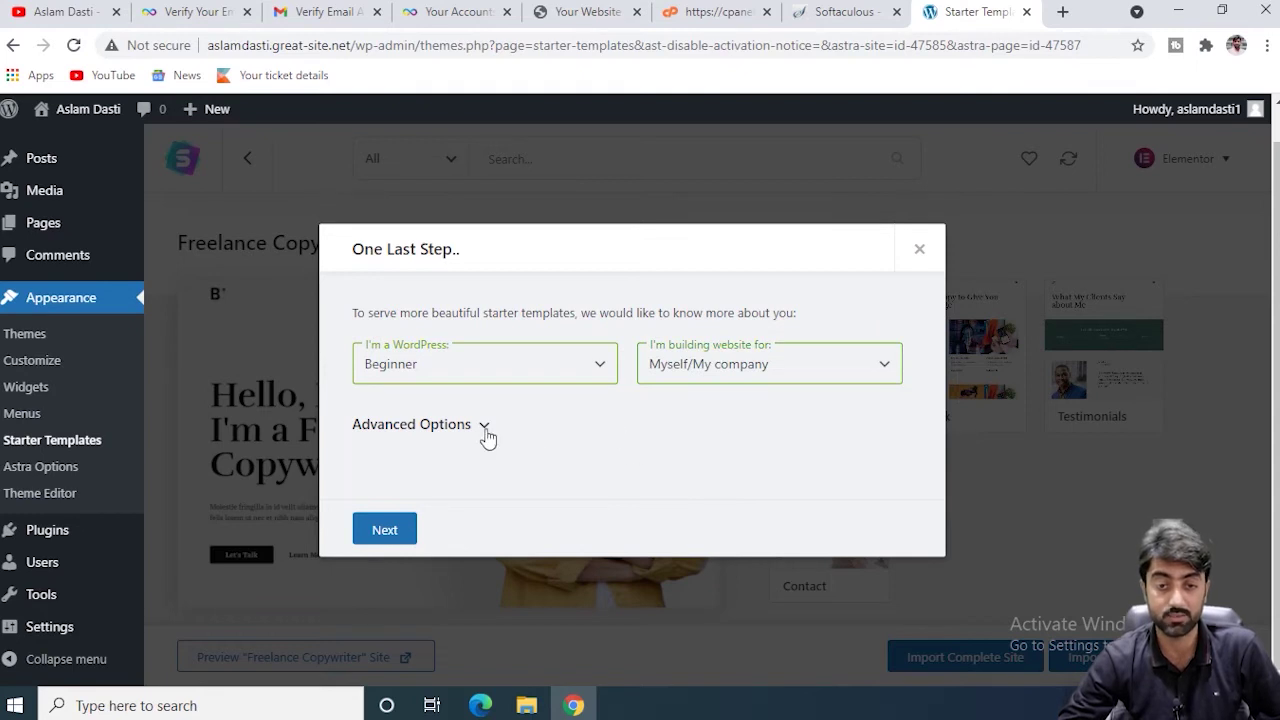
left_click(386, 531)
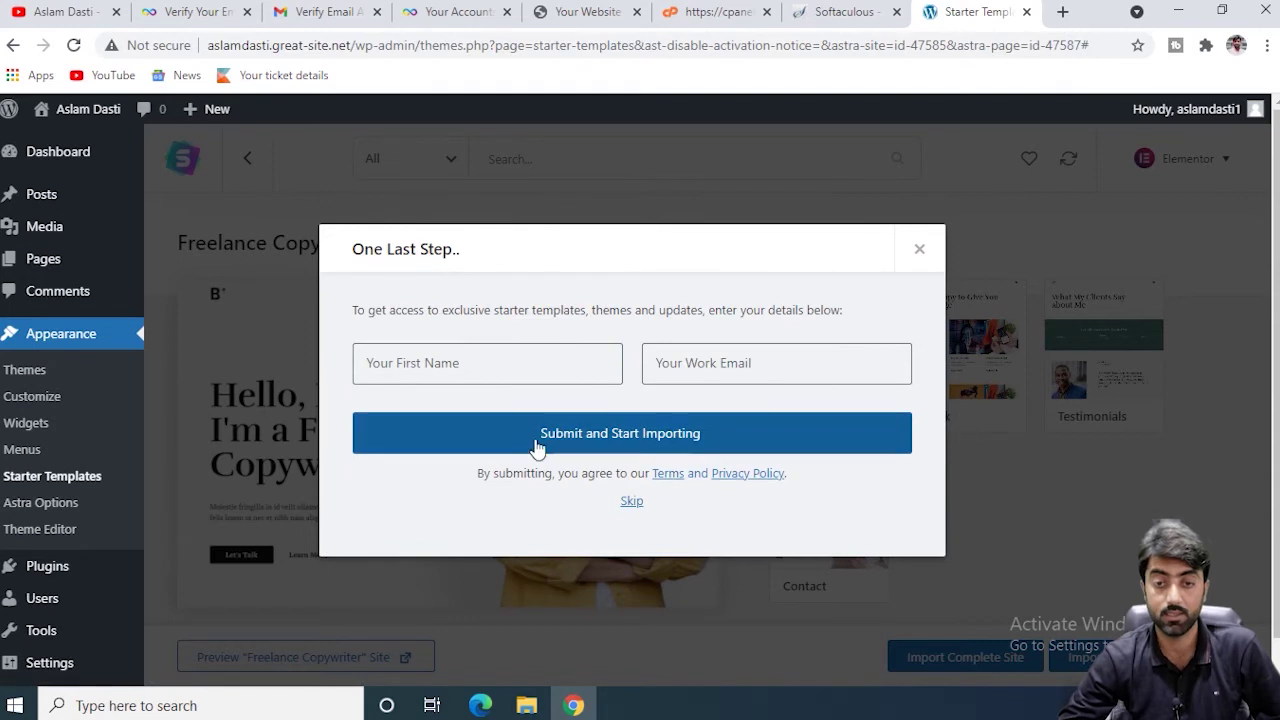
left_click(632, 502)
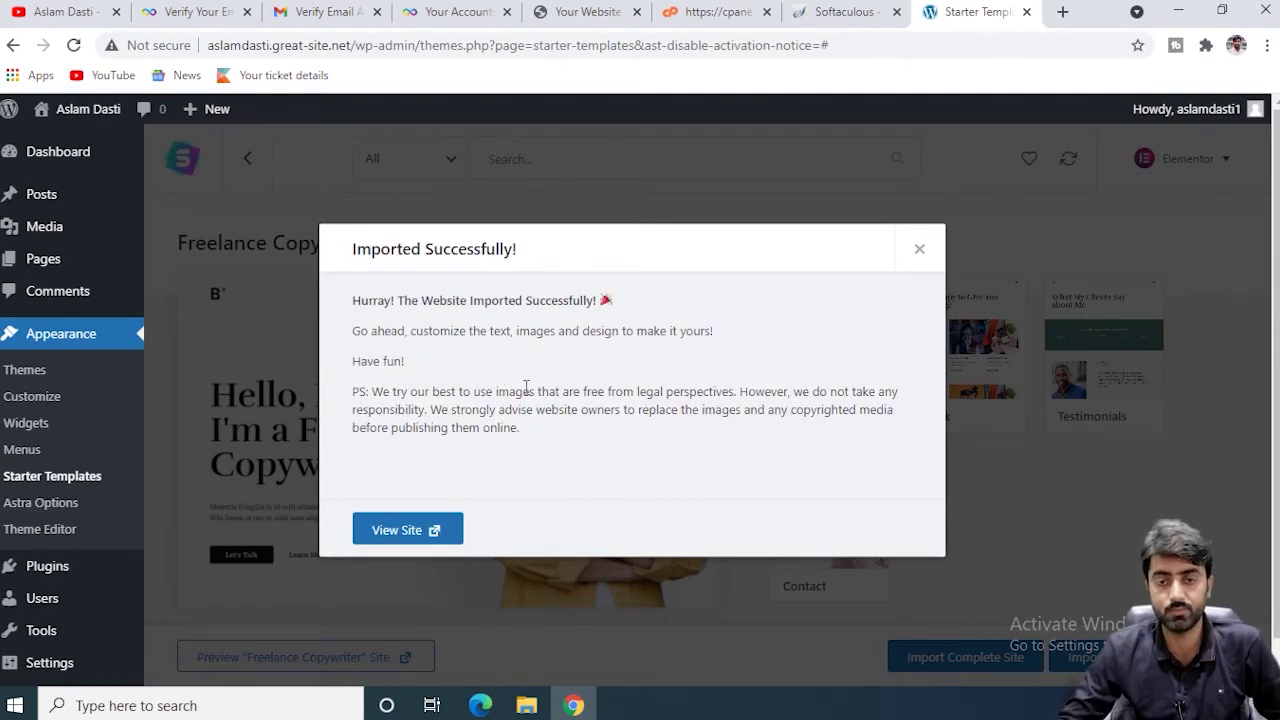
Open the imported site live, scroll through its homepage and reload it
left_click(397, 533)
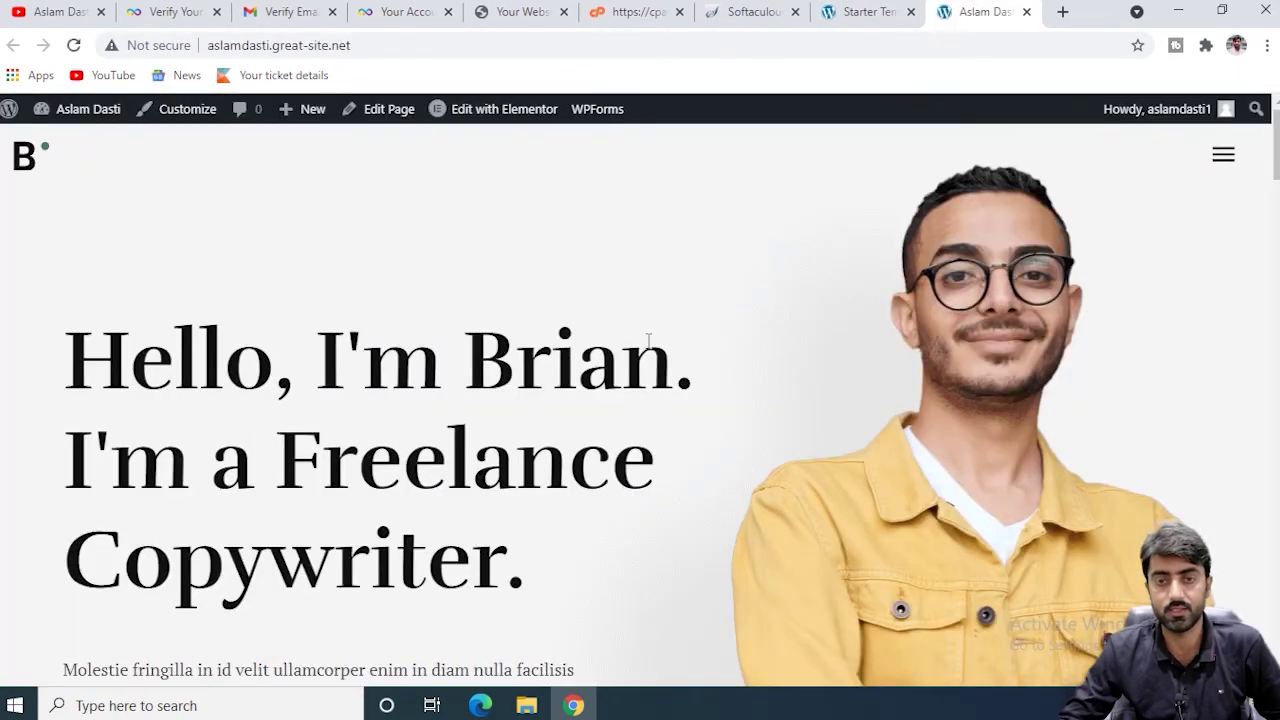
scroll(920, 335, "down", 8)
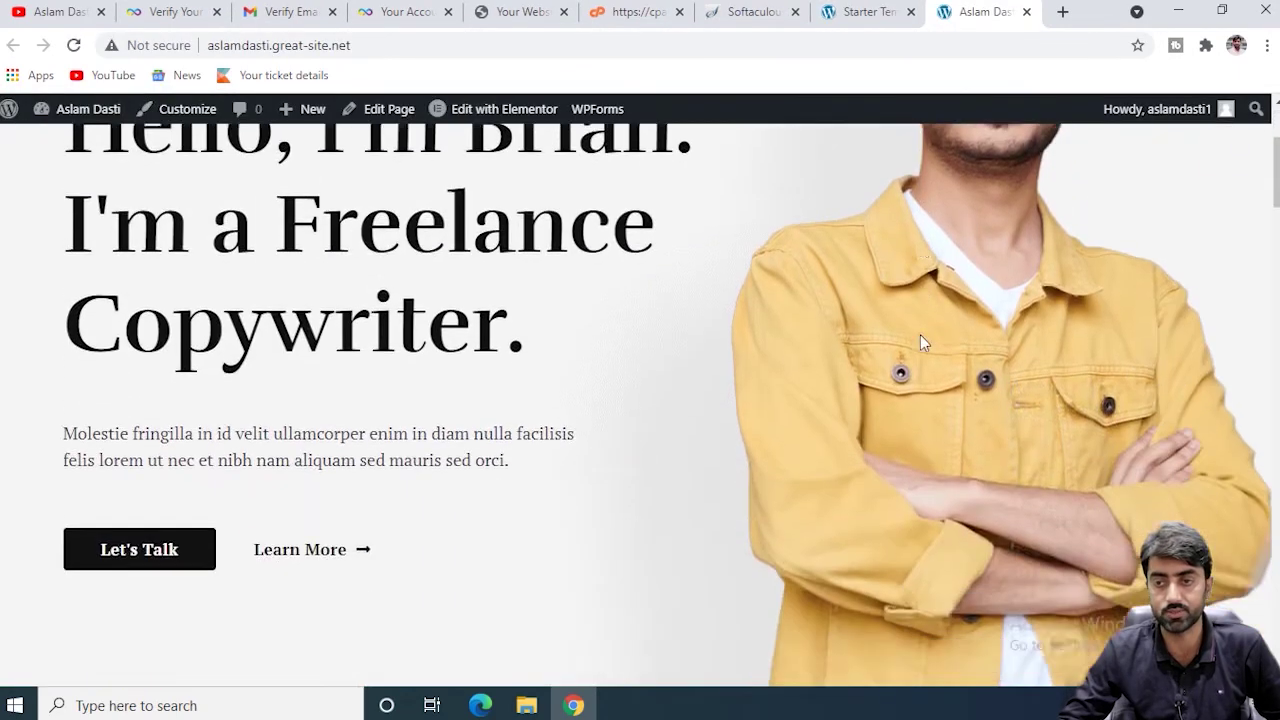
scroll(914, 338, "up", 3)
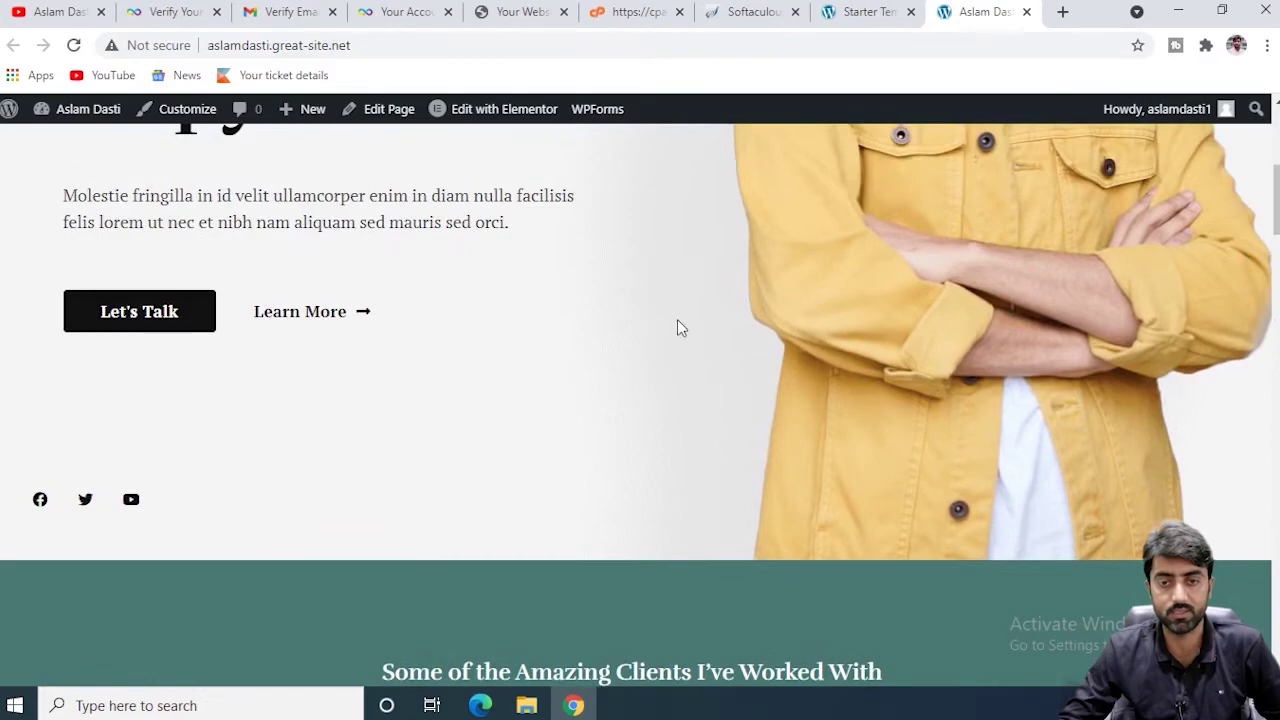
scroll(686, 326, "up", 5)
scroll(815, 328, "down", 5)
scroll(815, 330, "down", 10)
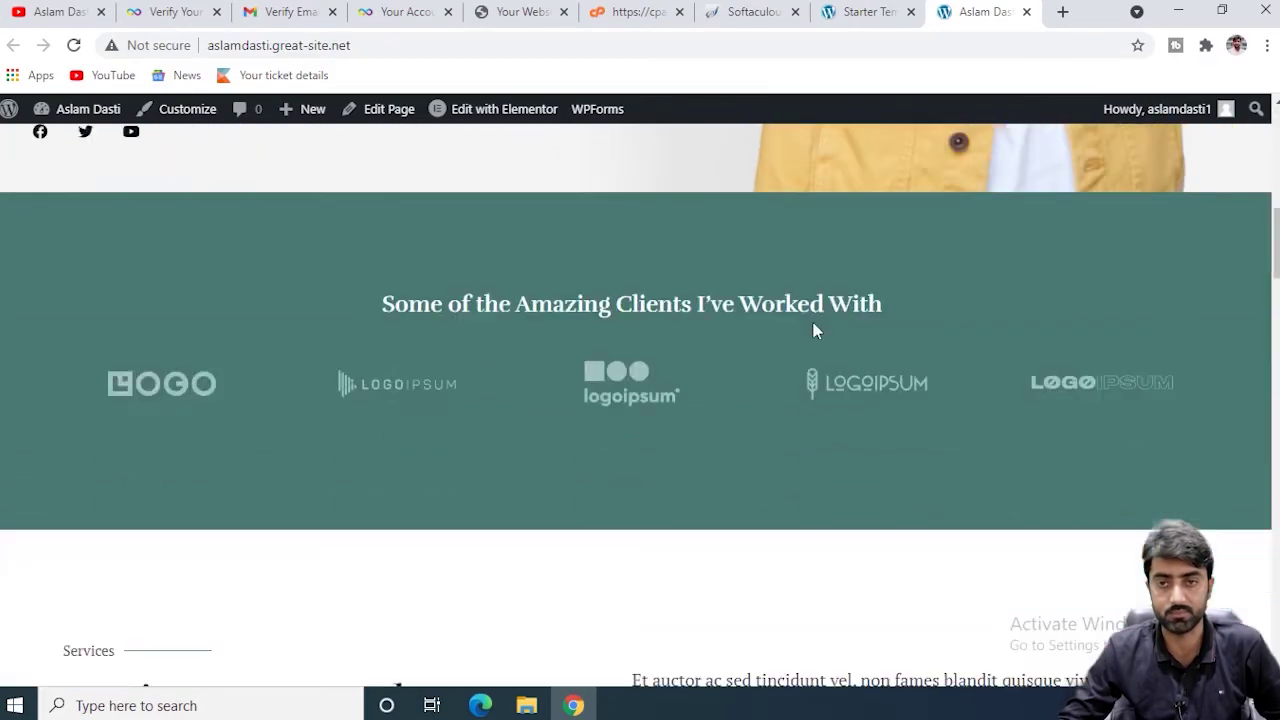
scroll(815, 331, "down", 10)
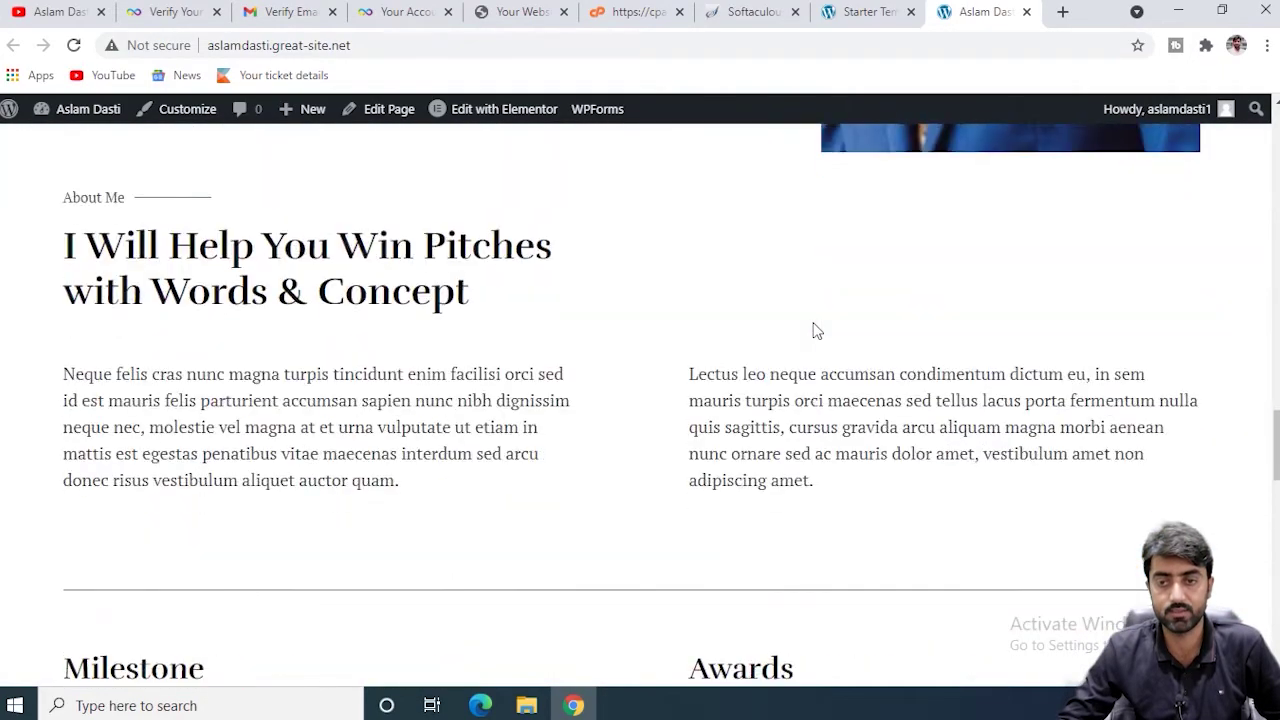
scroll(815, 331, "up", 12)
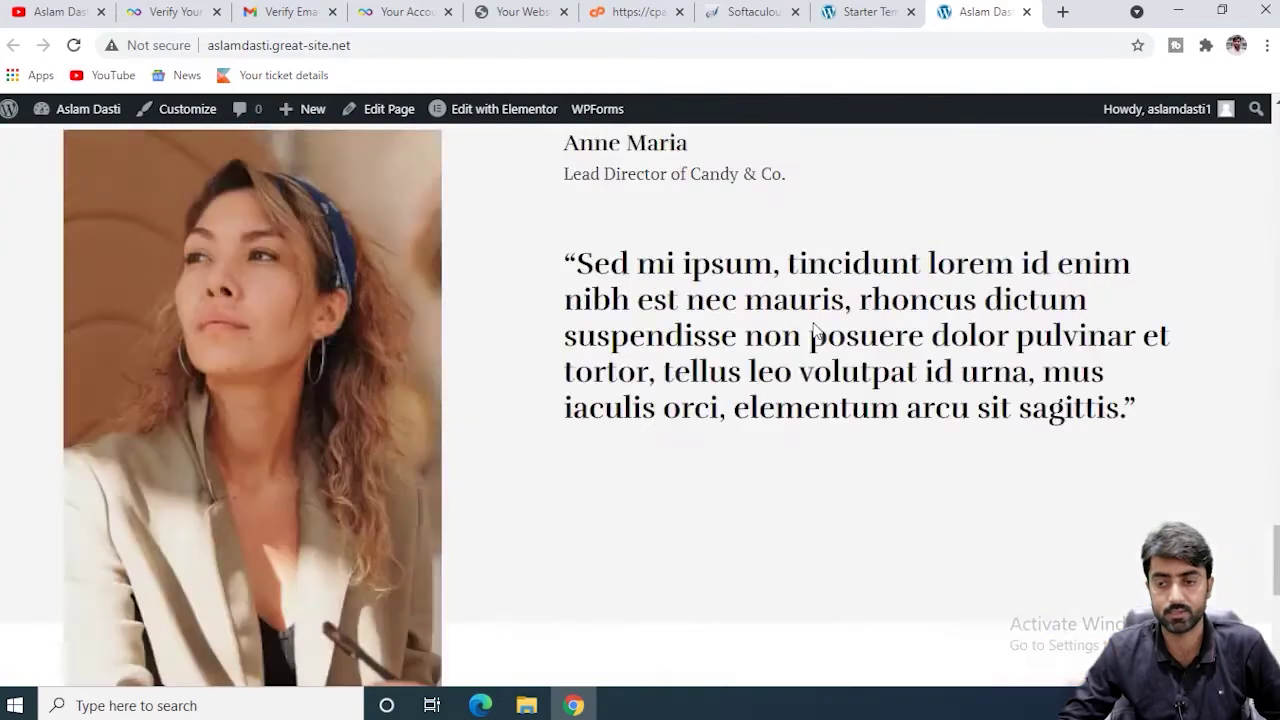
key("F5")
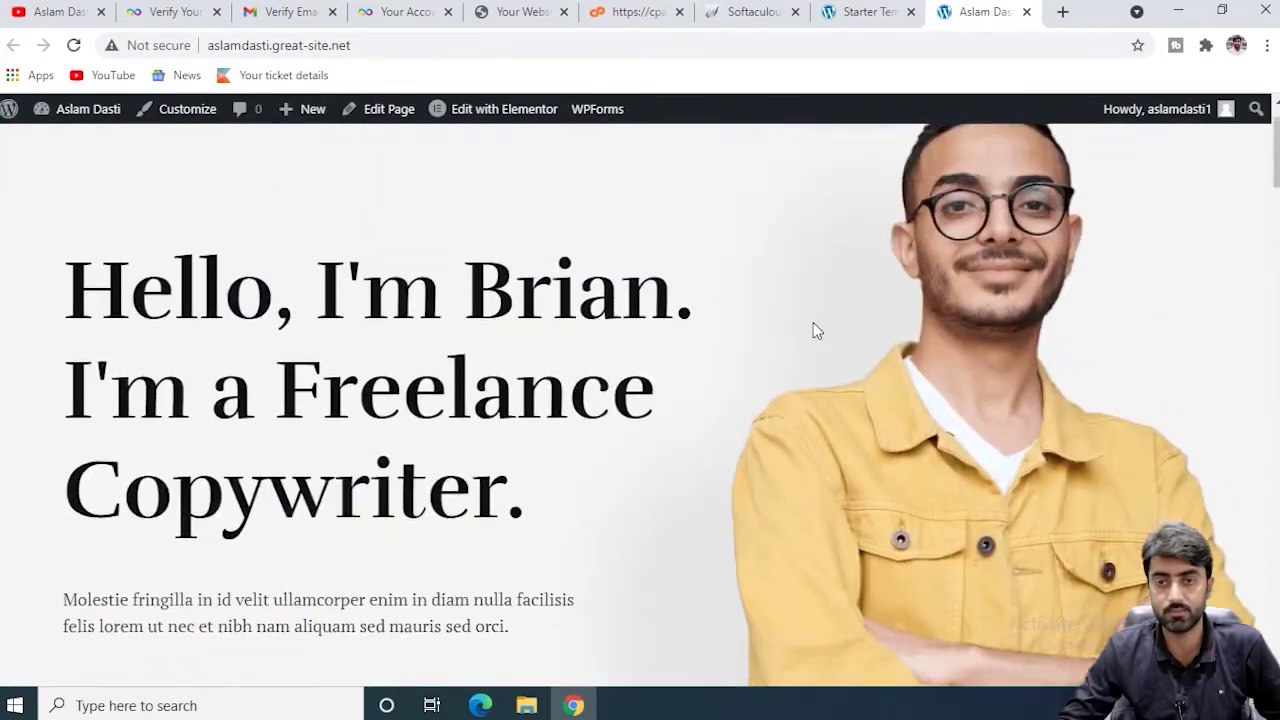
Open the Work page from the hamburger menu, showing 'I Take Copy to Give You Advantage'
left_click(1224, 157)
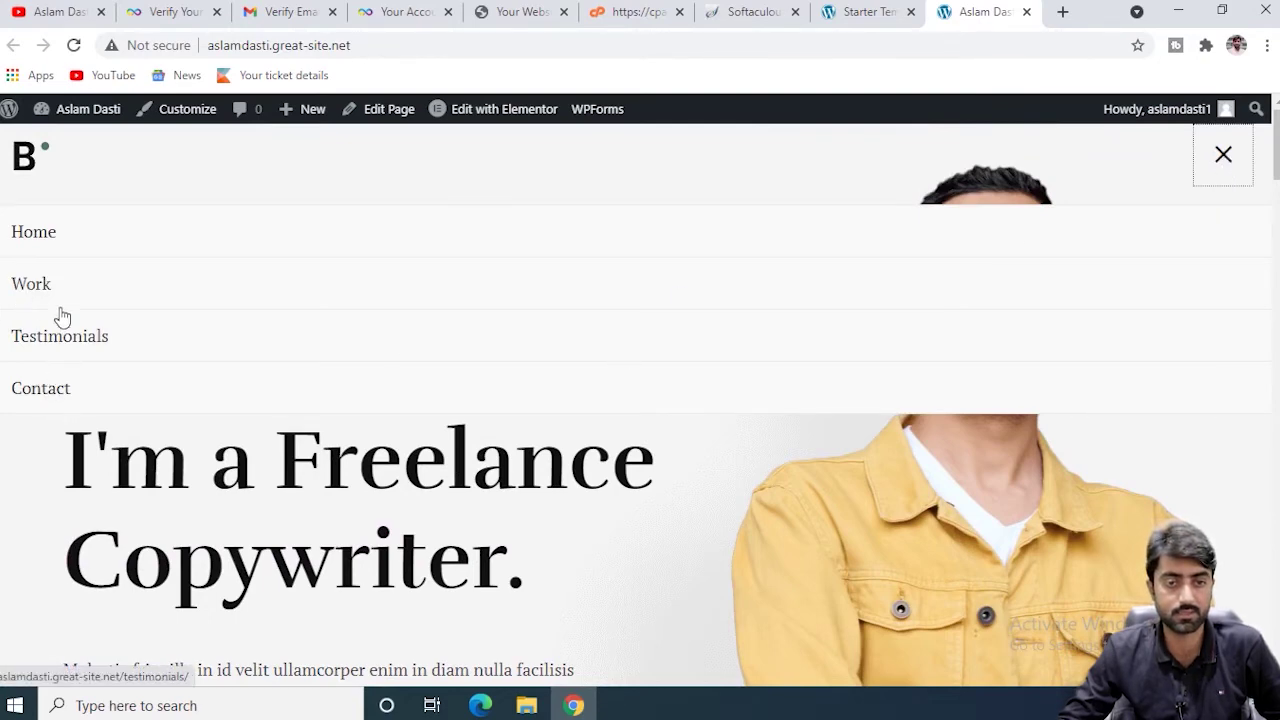
left_click(41, 292)
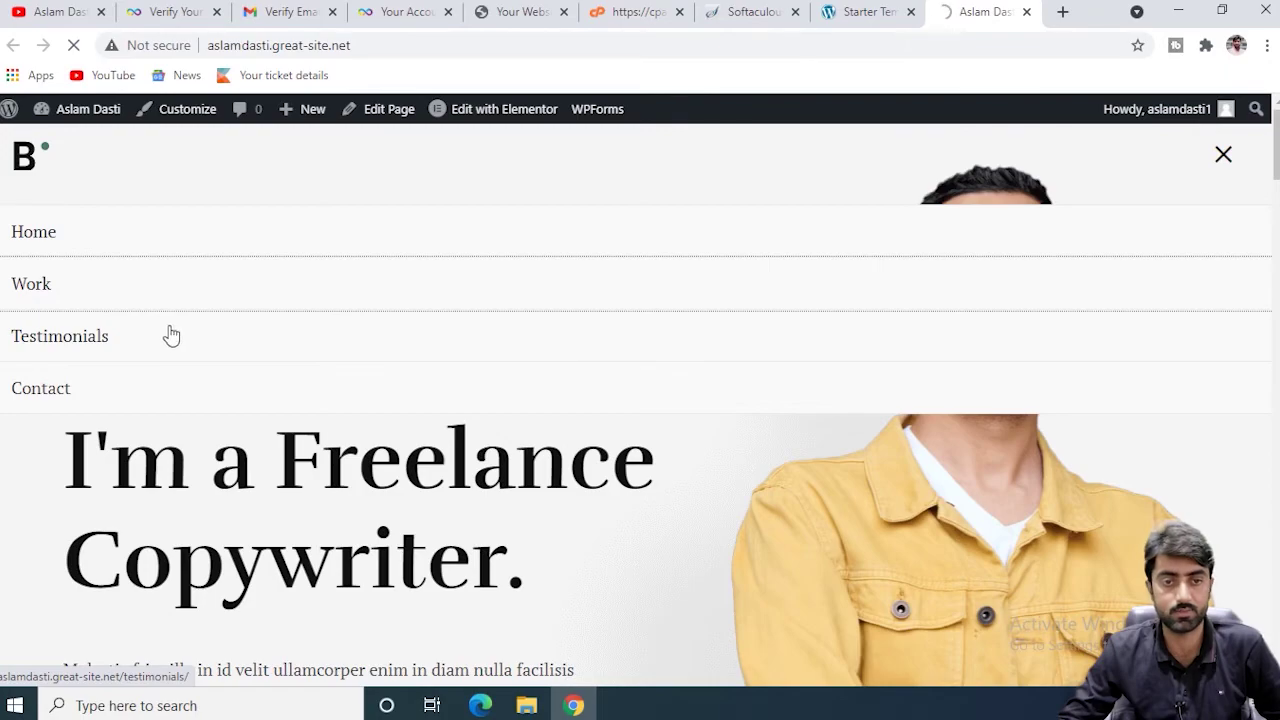
scroll(660, 335, "down", 15)
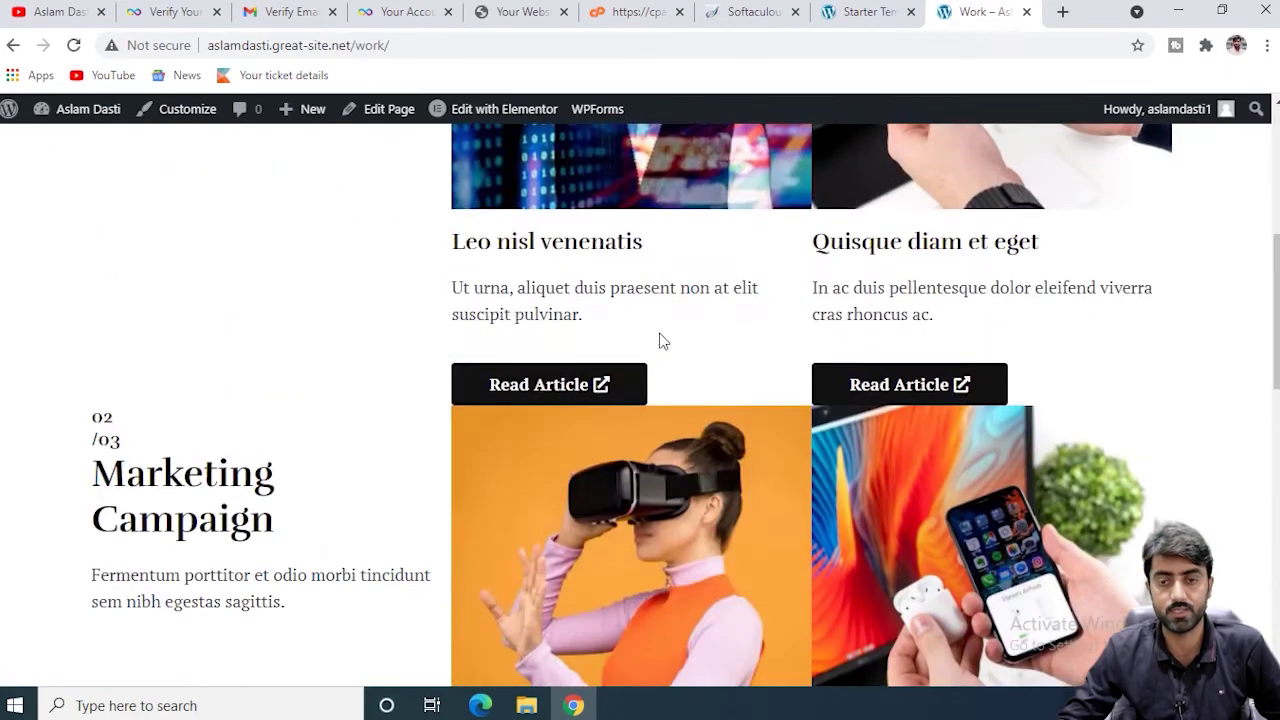
scroll(659, 340, "up", 15)
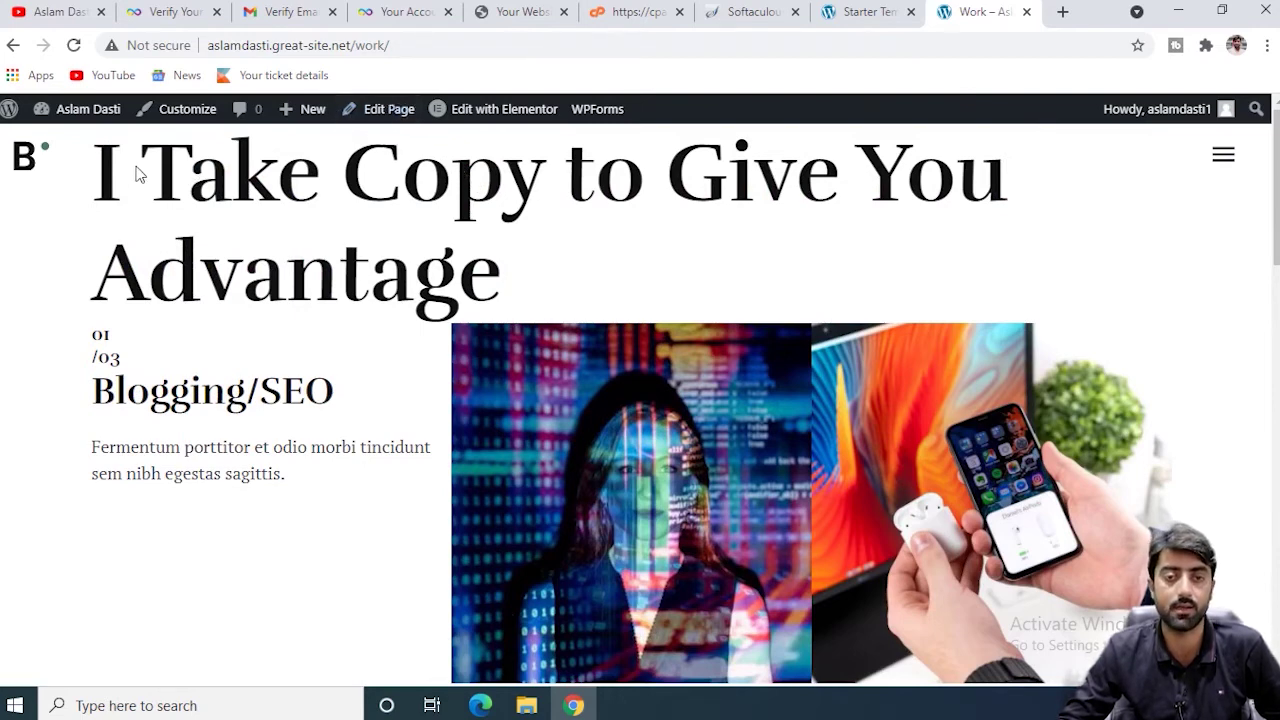
left_click_drag(130, 177, 340, 180)
left_click(485, 213)
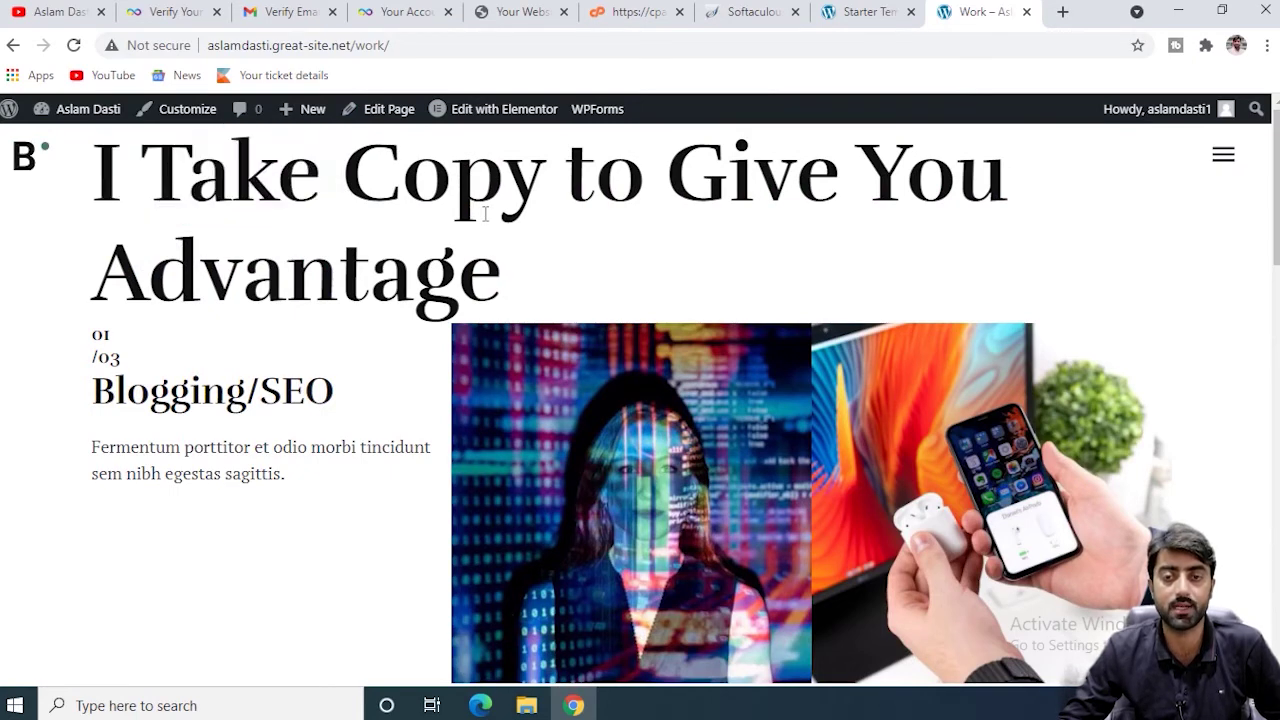
left_click(858, 12)
Dismiss the Imported Successfully dialog and open Appearance > Customize for Astra
left_click(920, 250)
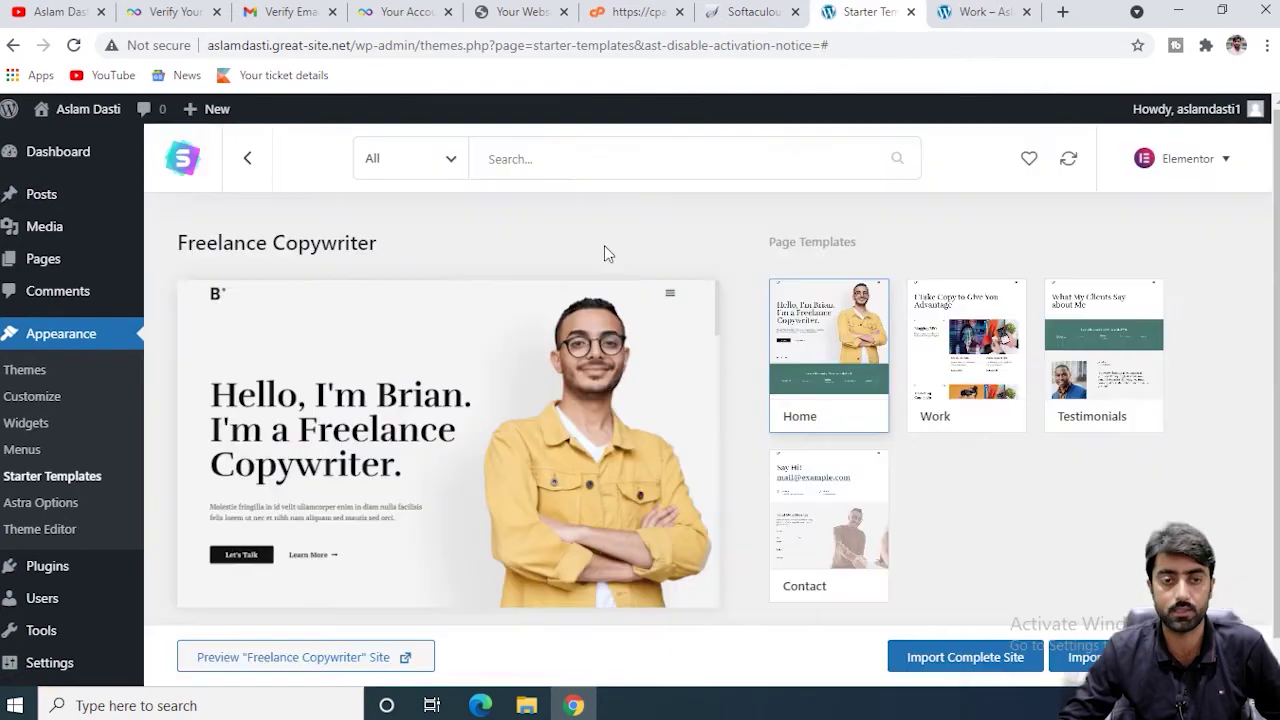
mouse_move(70, 264)
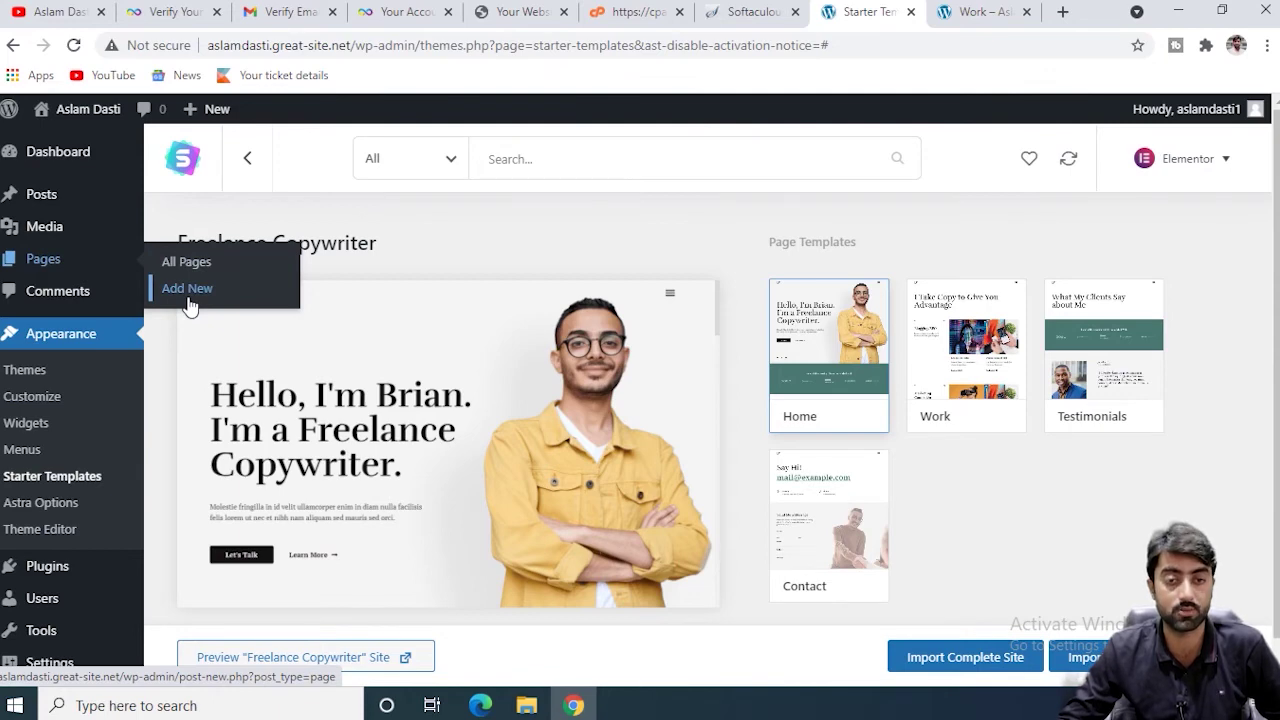
mouse_move(66, 205)
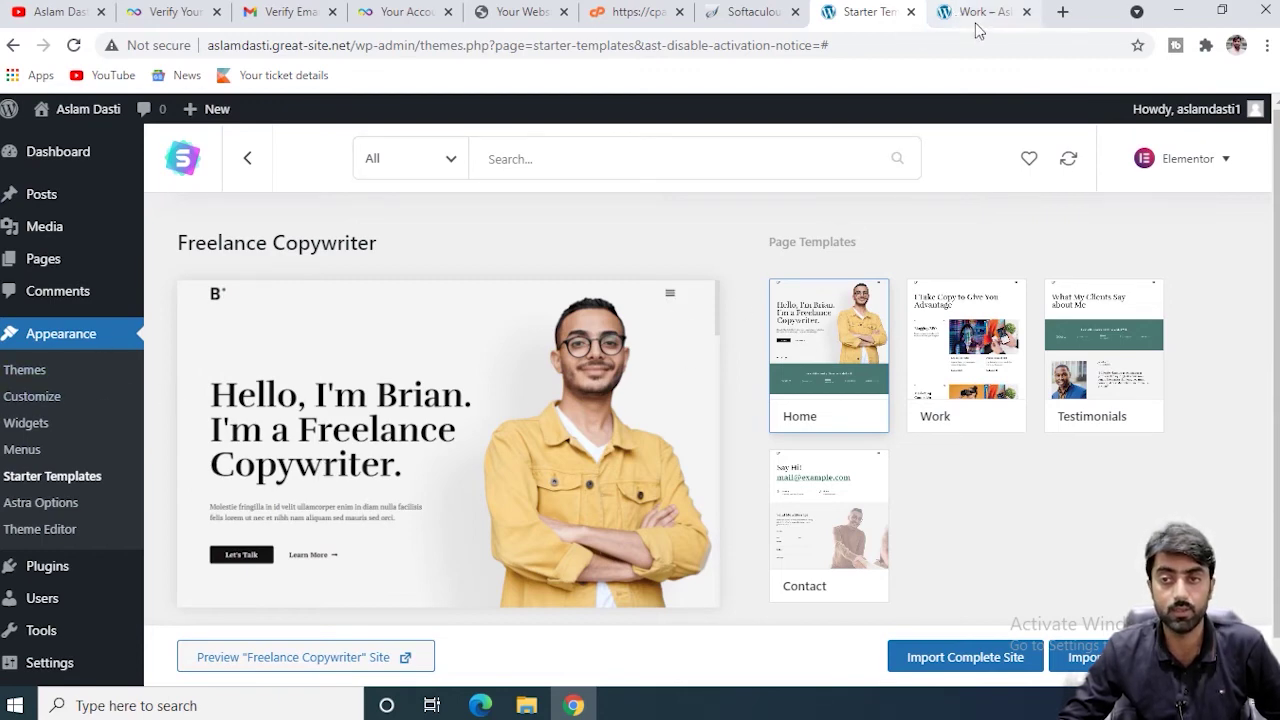
left_click(42, 400)
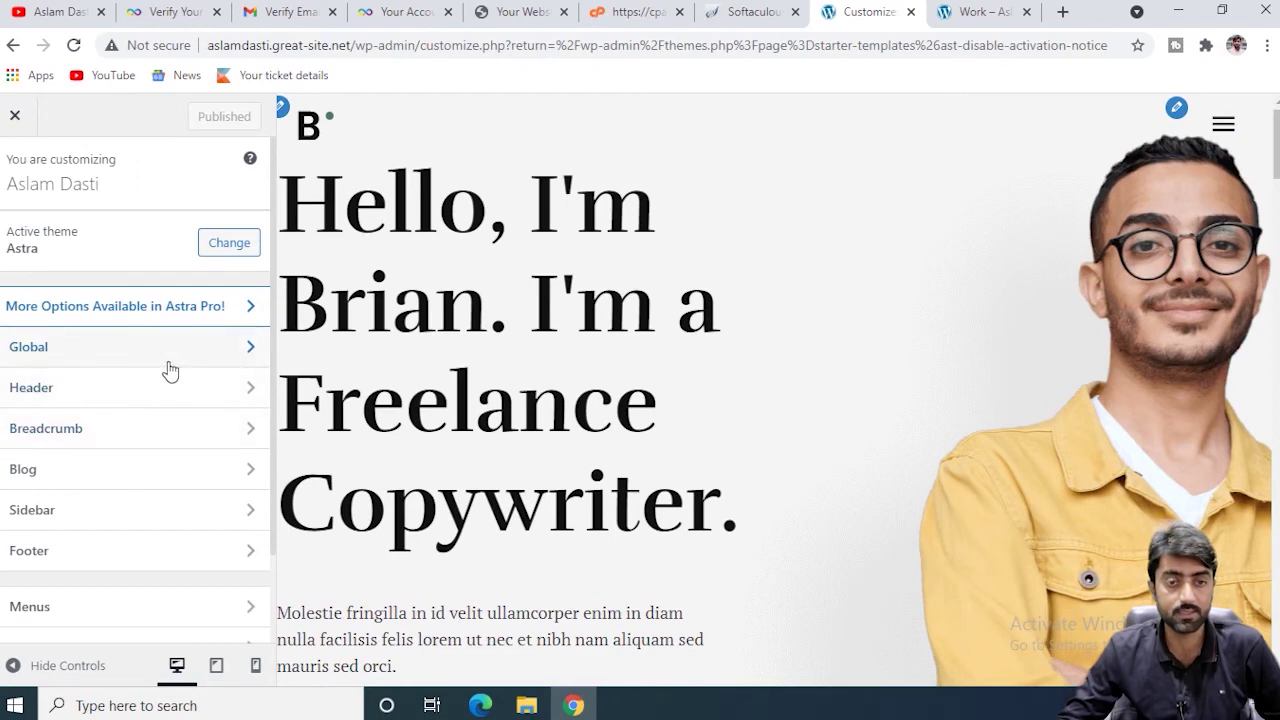
Look through the Global customizer settings, then return to the main customizer panel
left_click(168, 358)
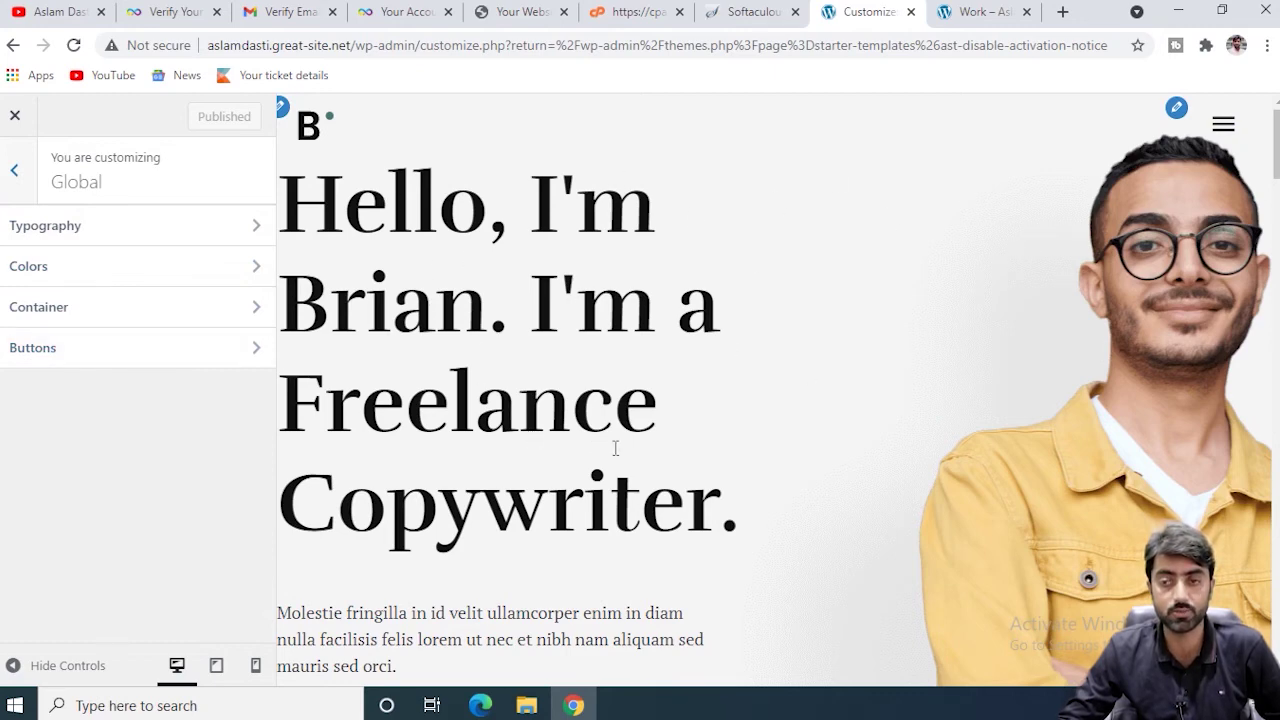
scroll(611, 412, "down", 4)
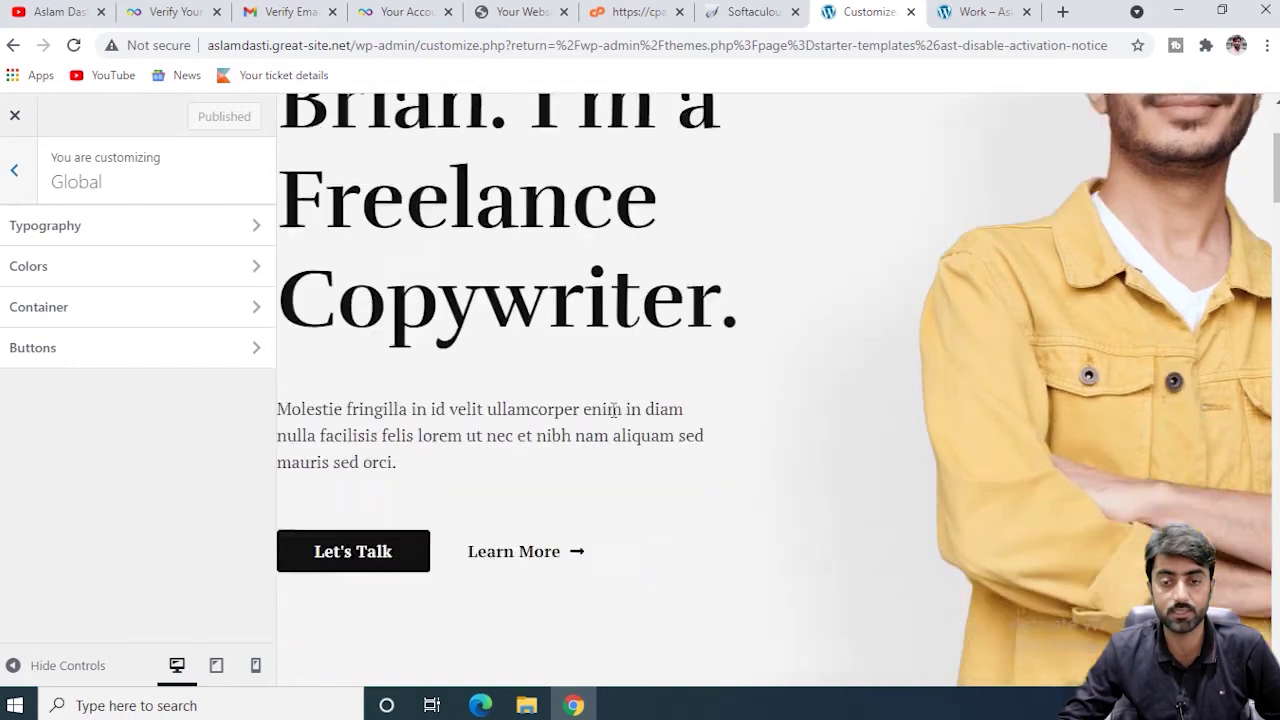
scroll(611, 417, "up", 4)
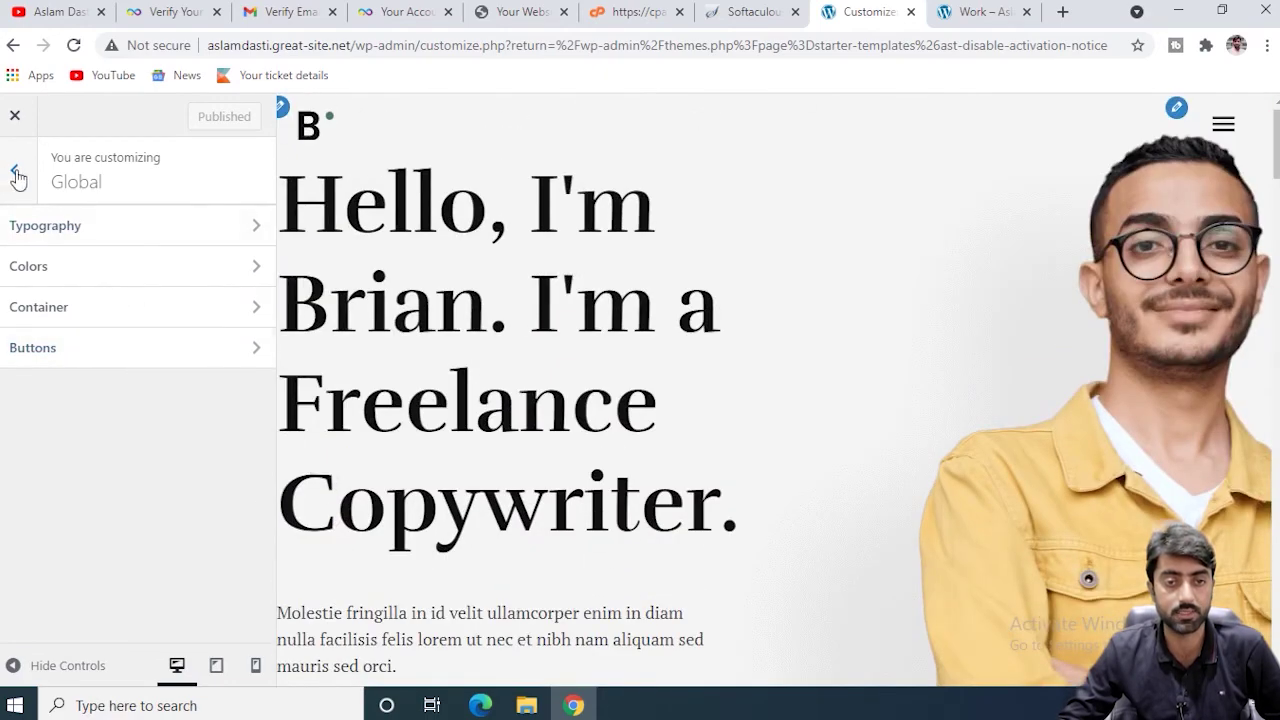
left_click(14, 171)
Review Header > Site Identity (B logo, 40 px width, title, tagline), then go back to the Header list
left_click(120, 405)
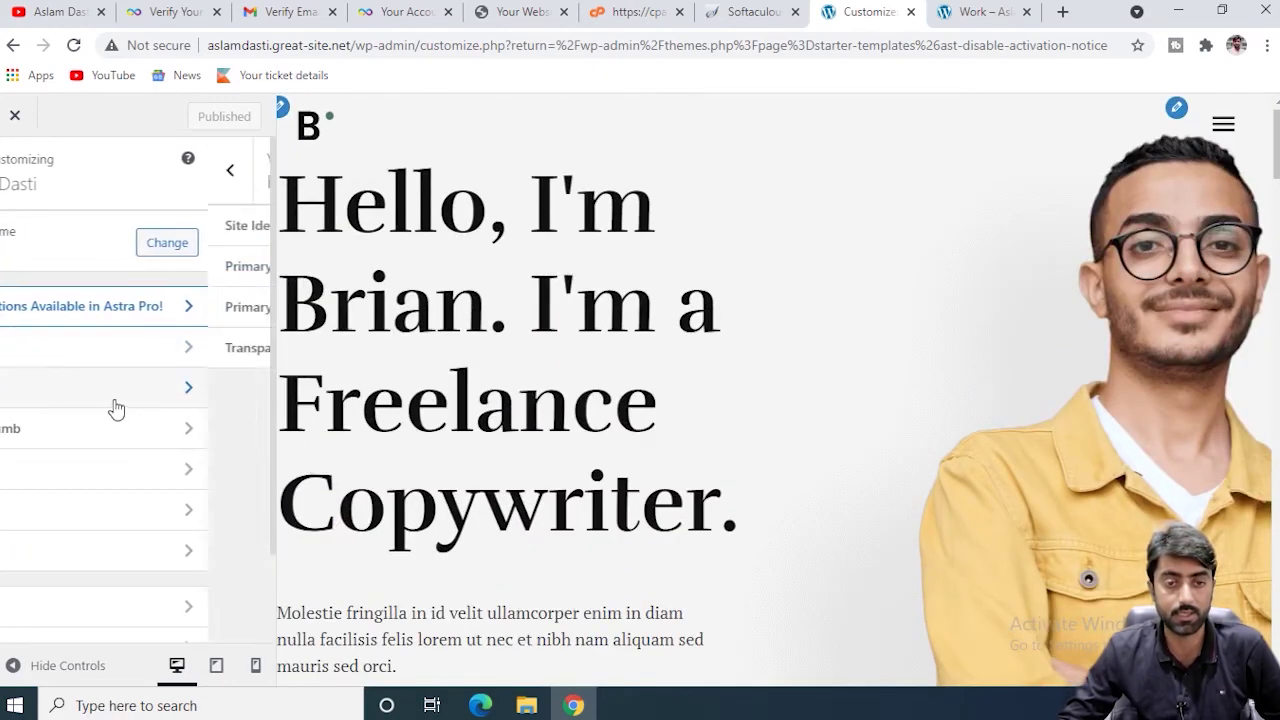
left_click(176, 238)
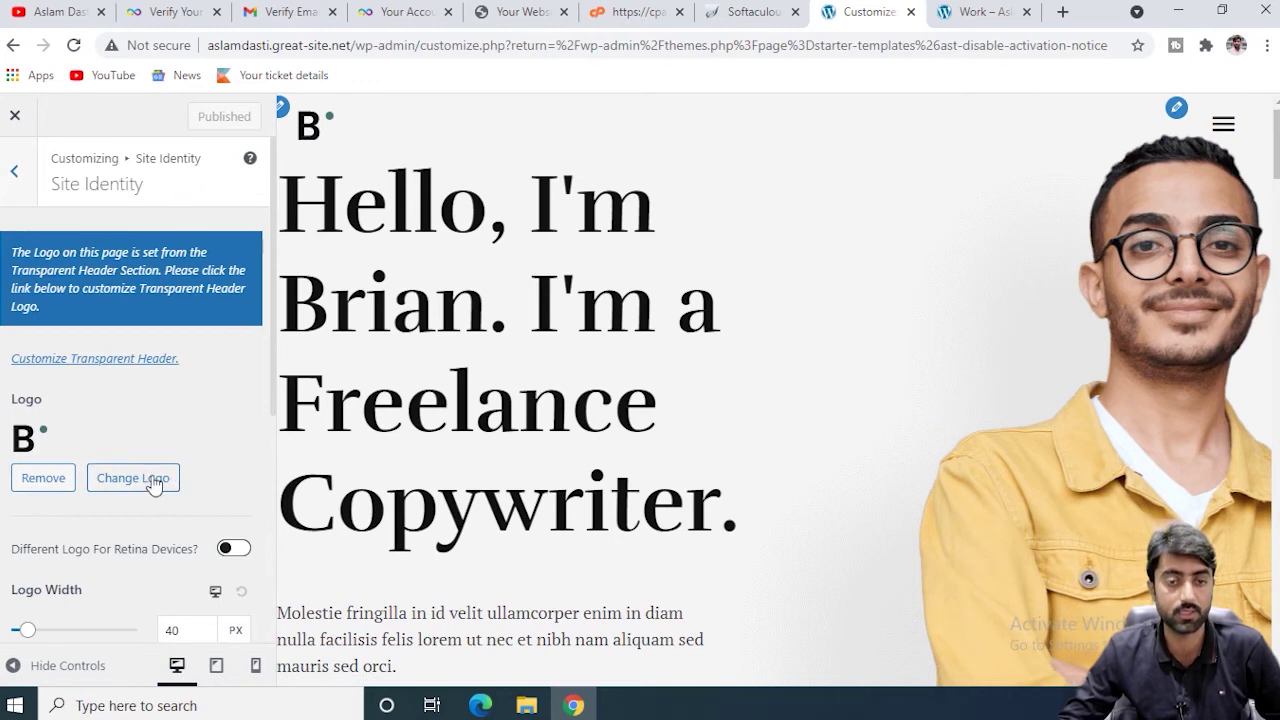
scroll(148, 427, "down", 2)
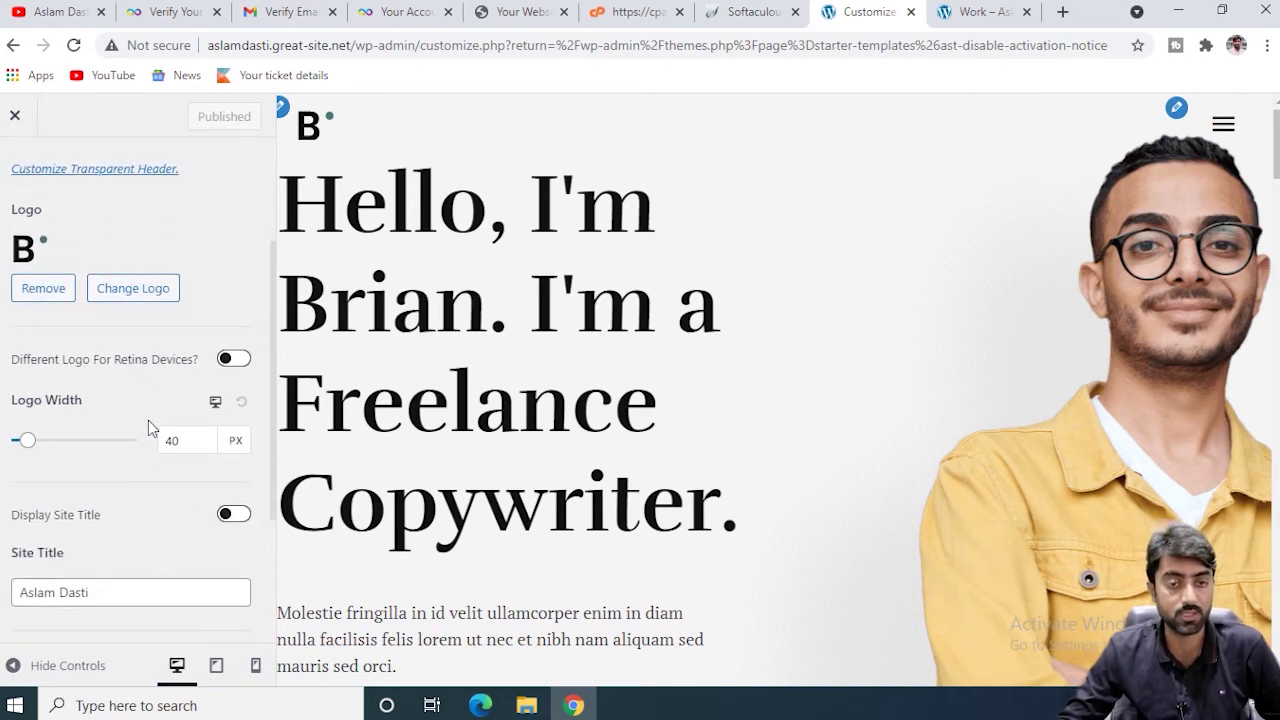
scroll(104, 484, "down", 1)
scroll(107, 486, "down", 1)
scroll(112, 420, "down", 1)
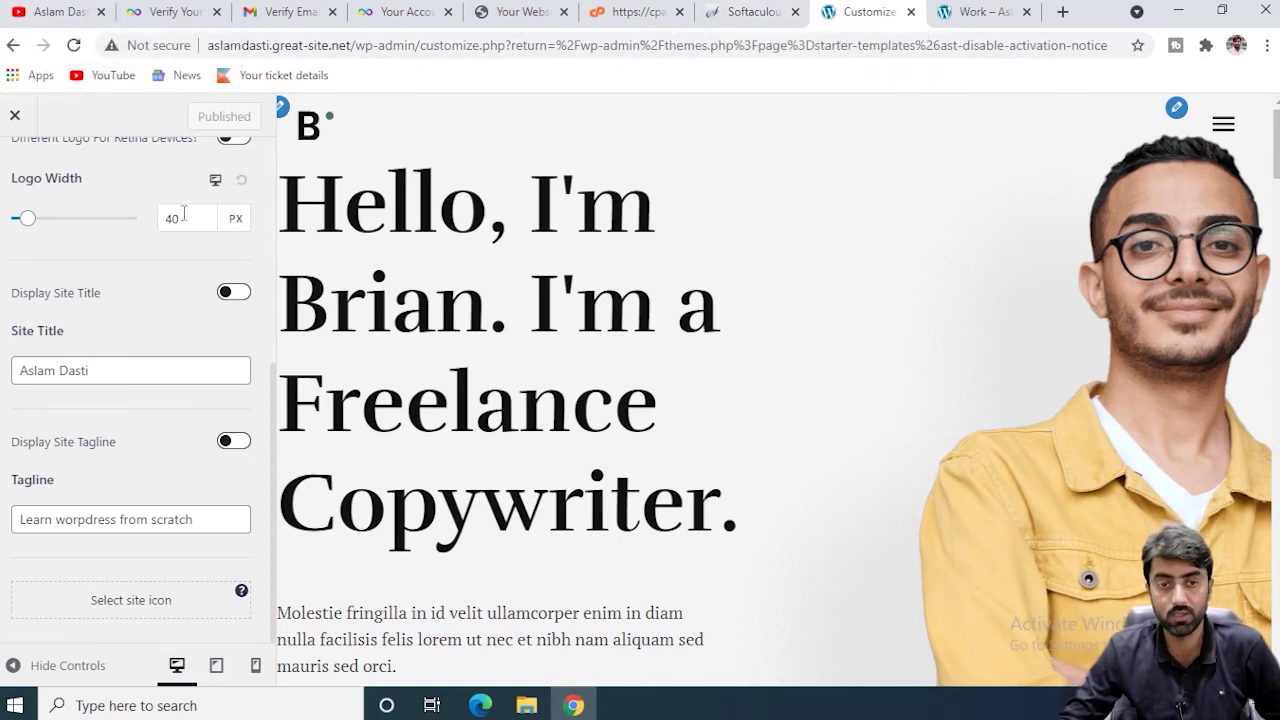
scroll(136, 361, "up", 2)
scroll(125, 235, "down", 2)
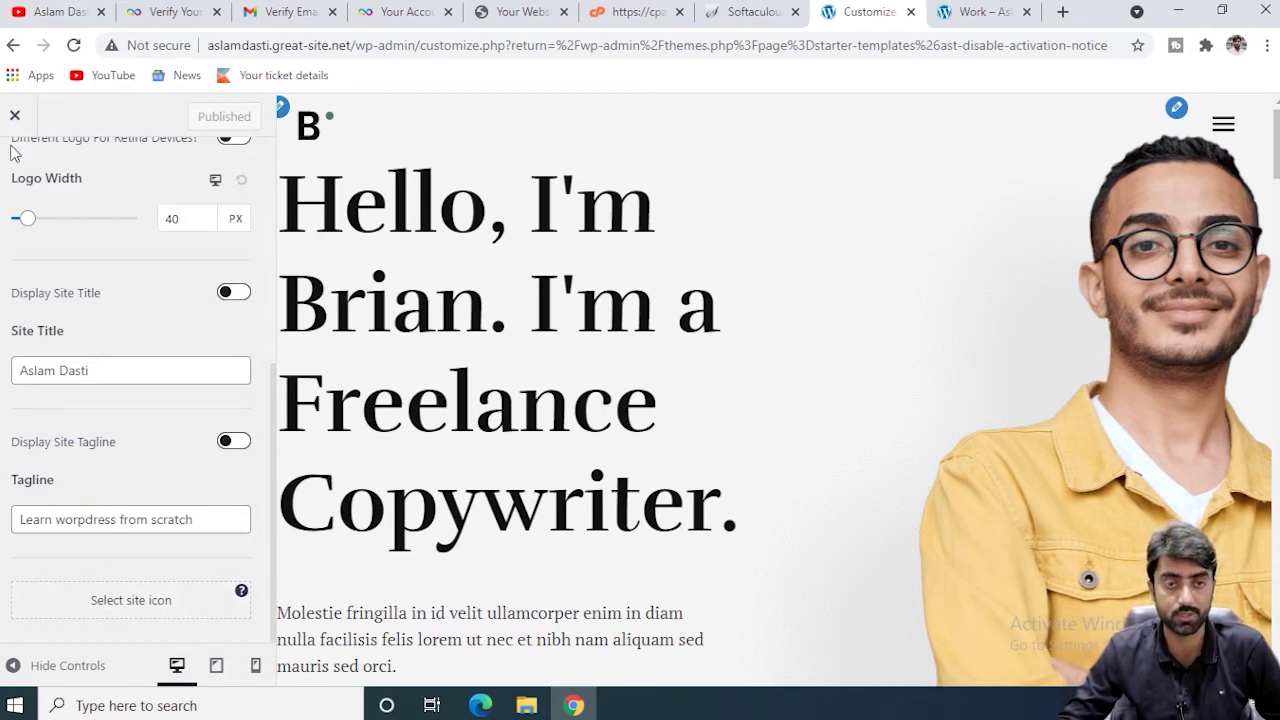
scroll(58, 240, "up", 4)
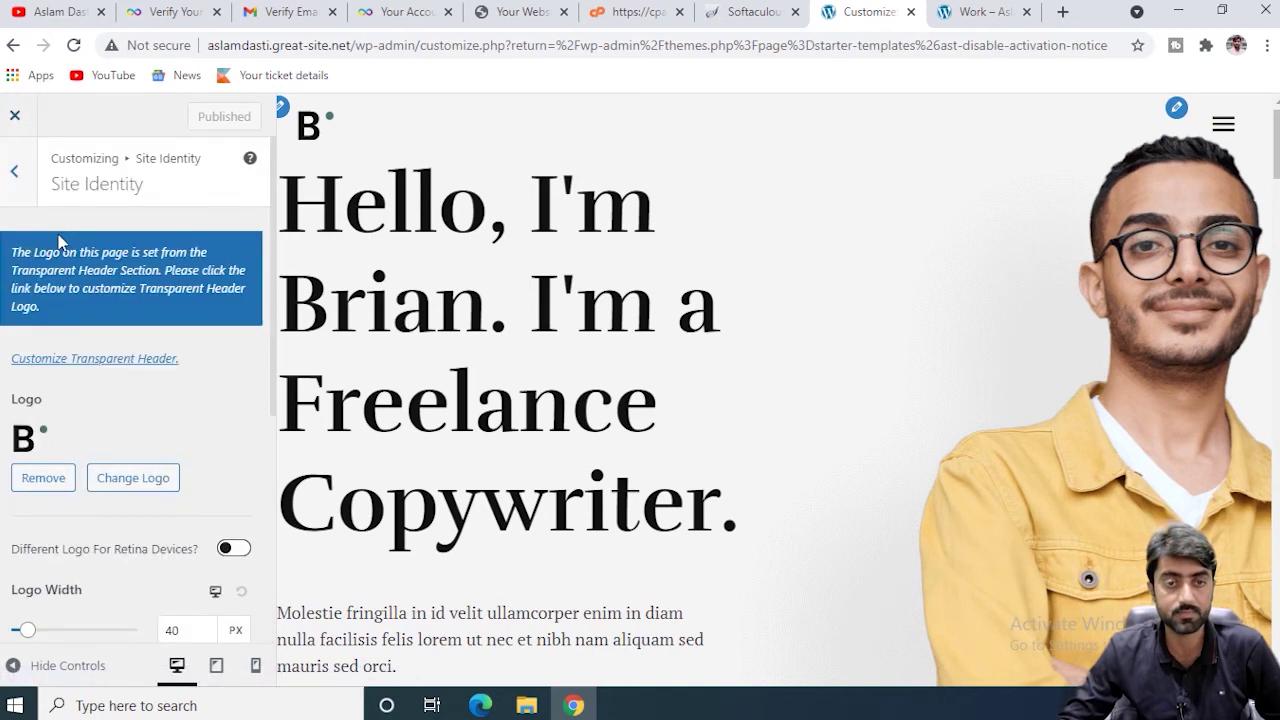
left_click(14, 171)
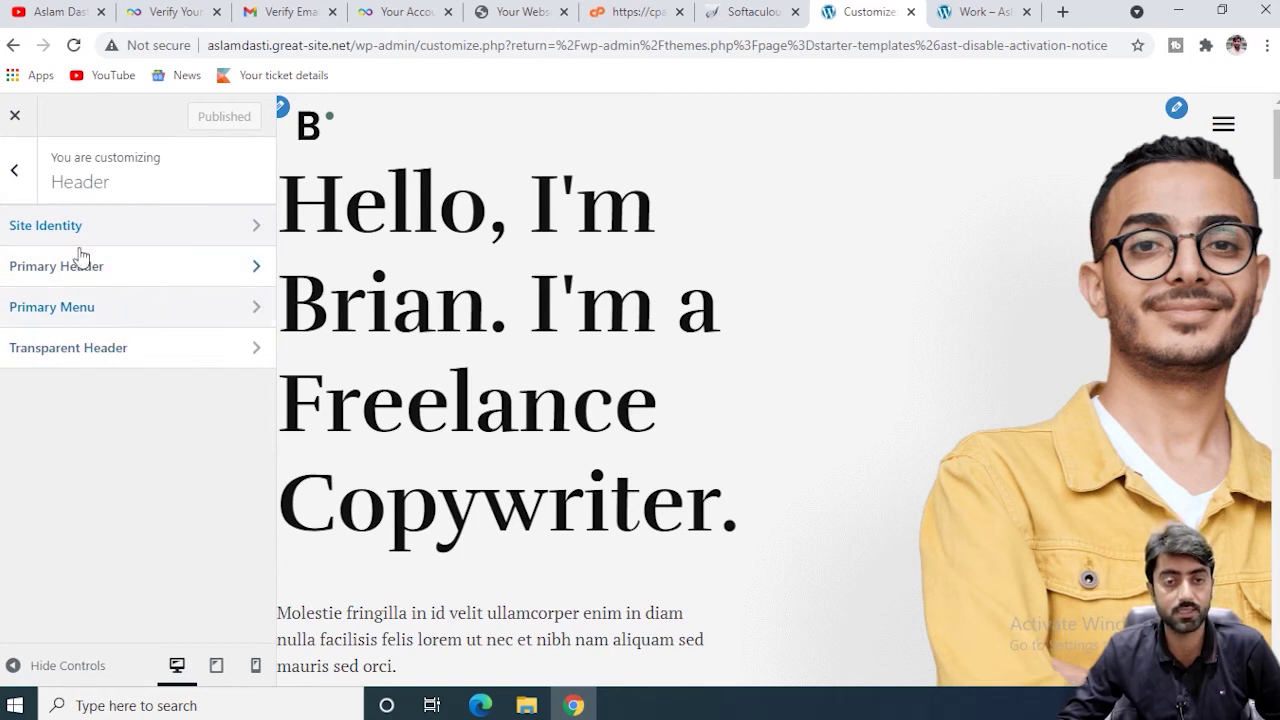
Close the Customizer from its main panel, returning to the Starter Templates library
left_click(15, 172)
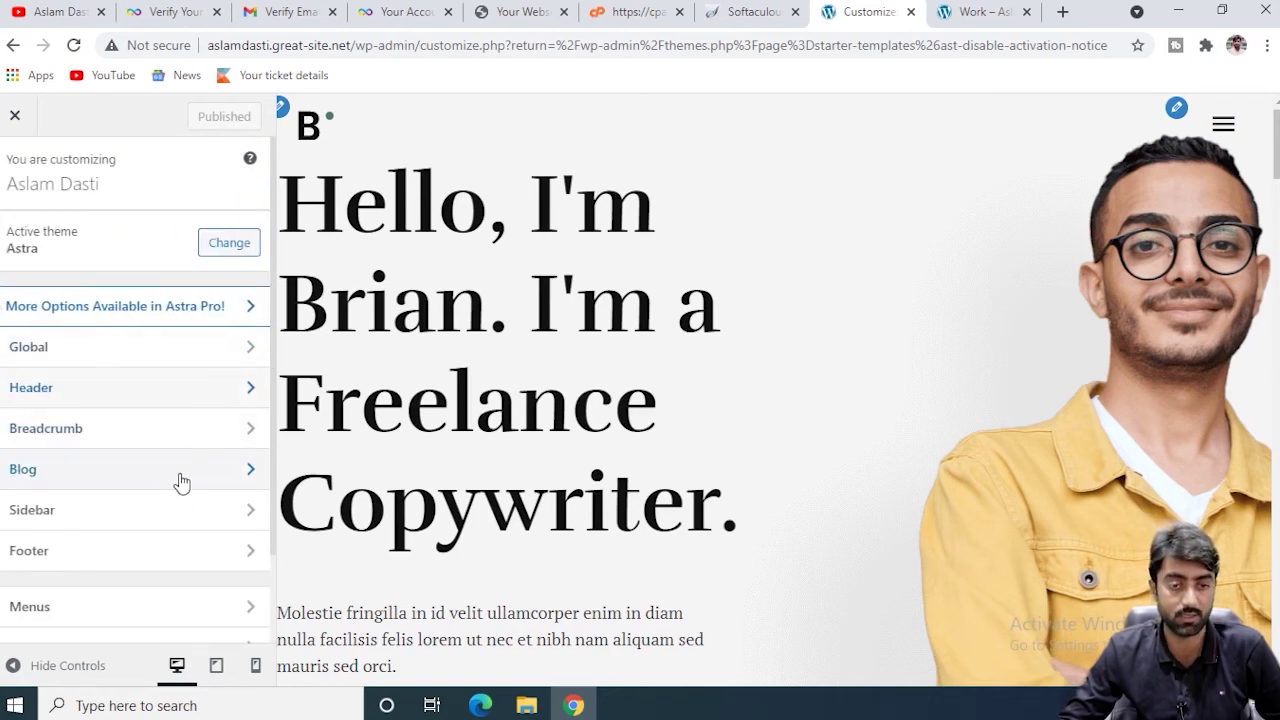
scroll(150, 506, "down", 2)
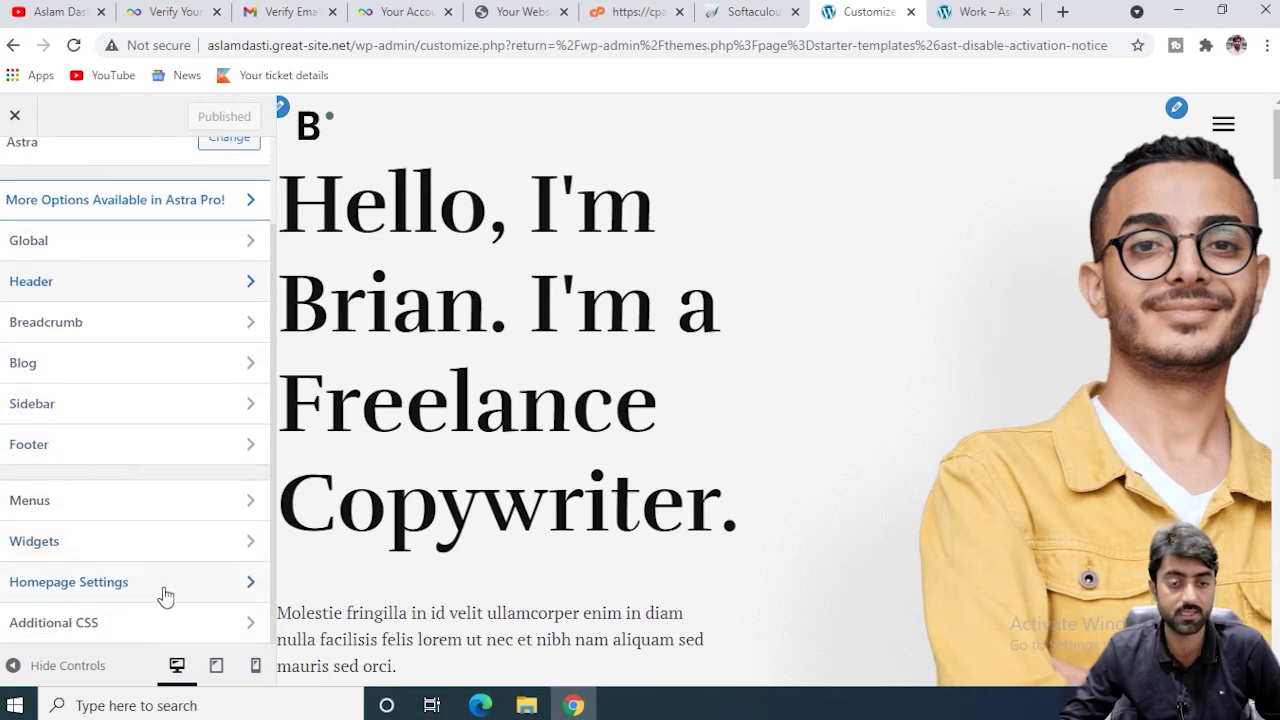
scroll(150, 568, "up", 2)
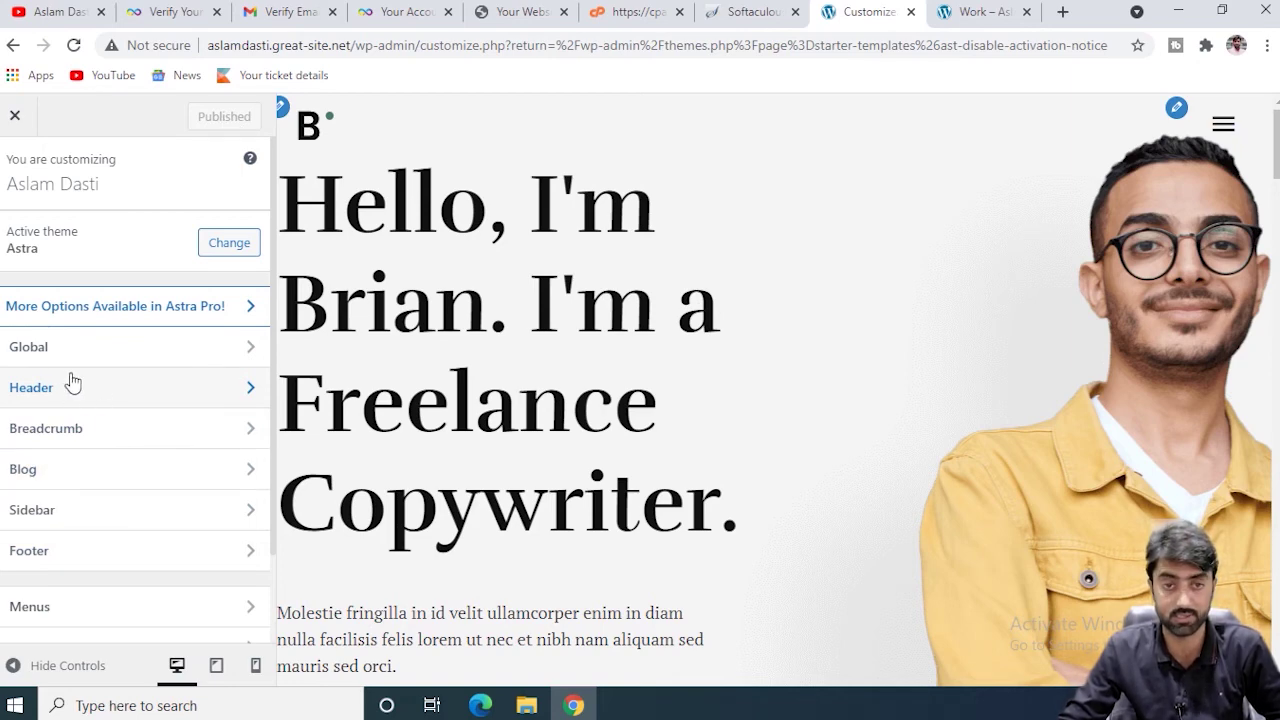
left_click(16, 127)
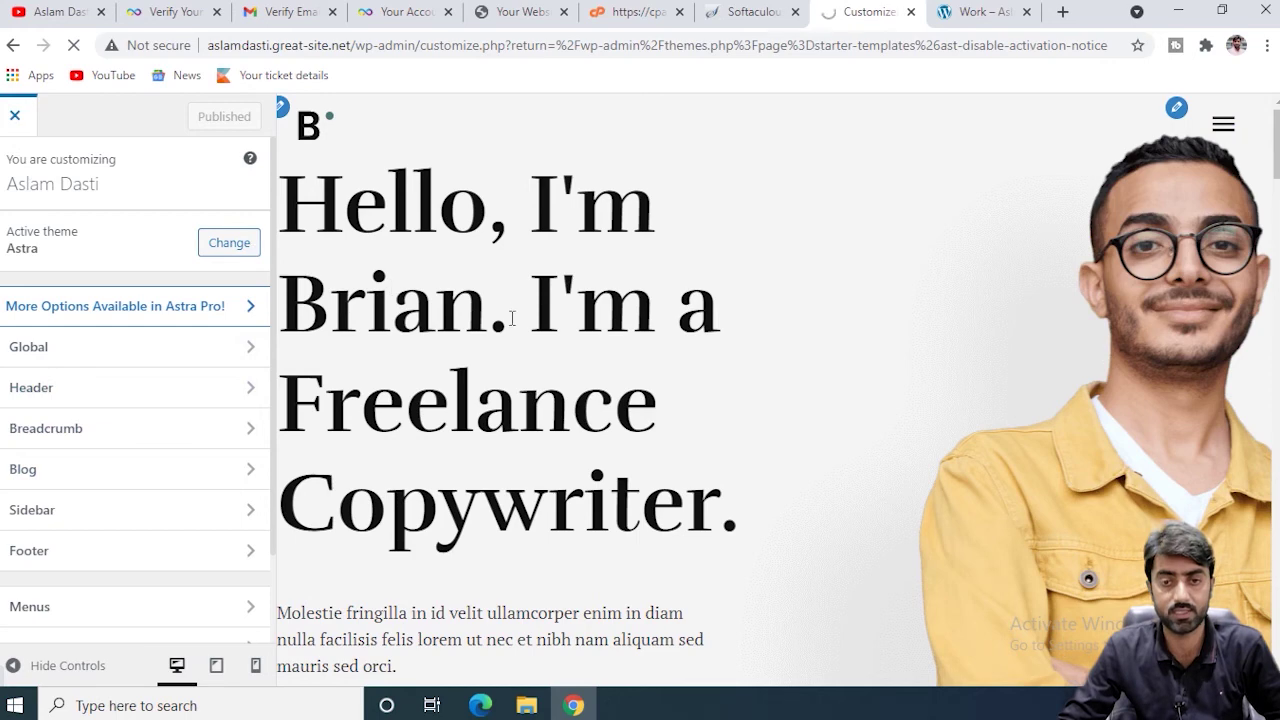
mouse_move(120, 449)
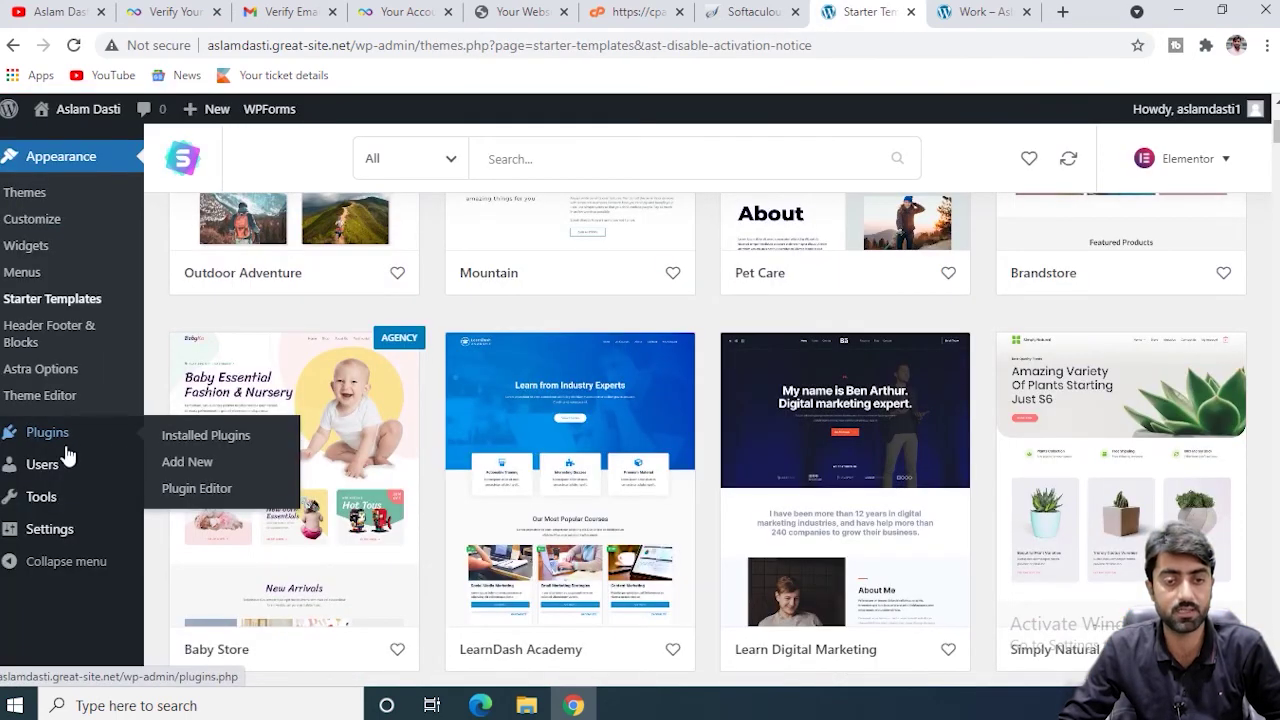
Install and activate Contact Form 7 from a 'contact form' plugin search, then view the live homepage
left_click(190, 464)
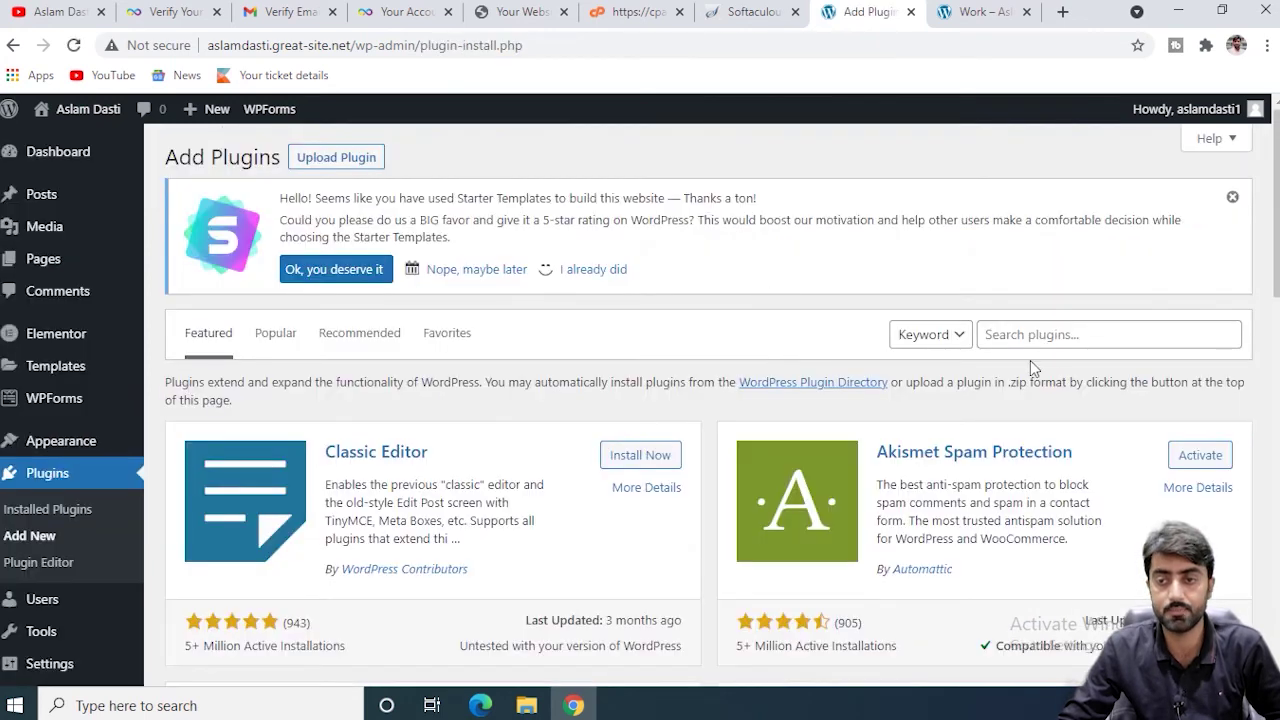
left_click(1051, 343)
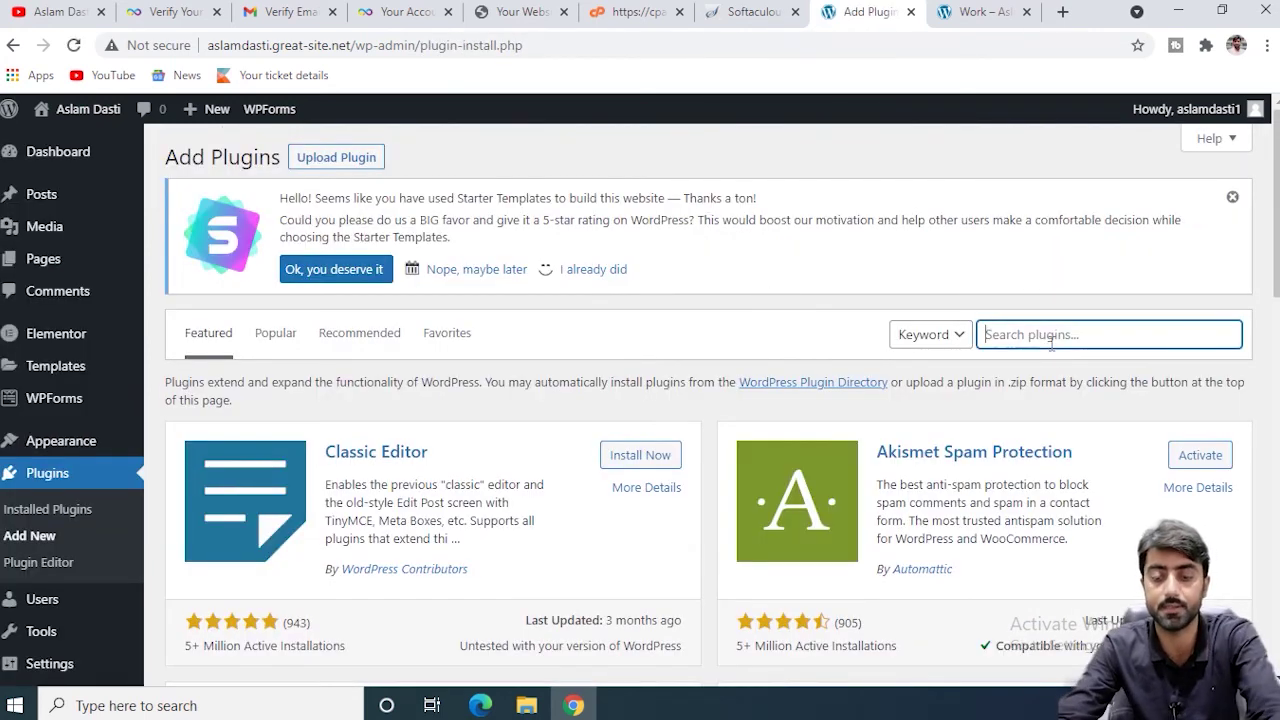
type("conta")
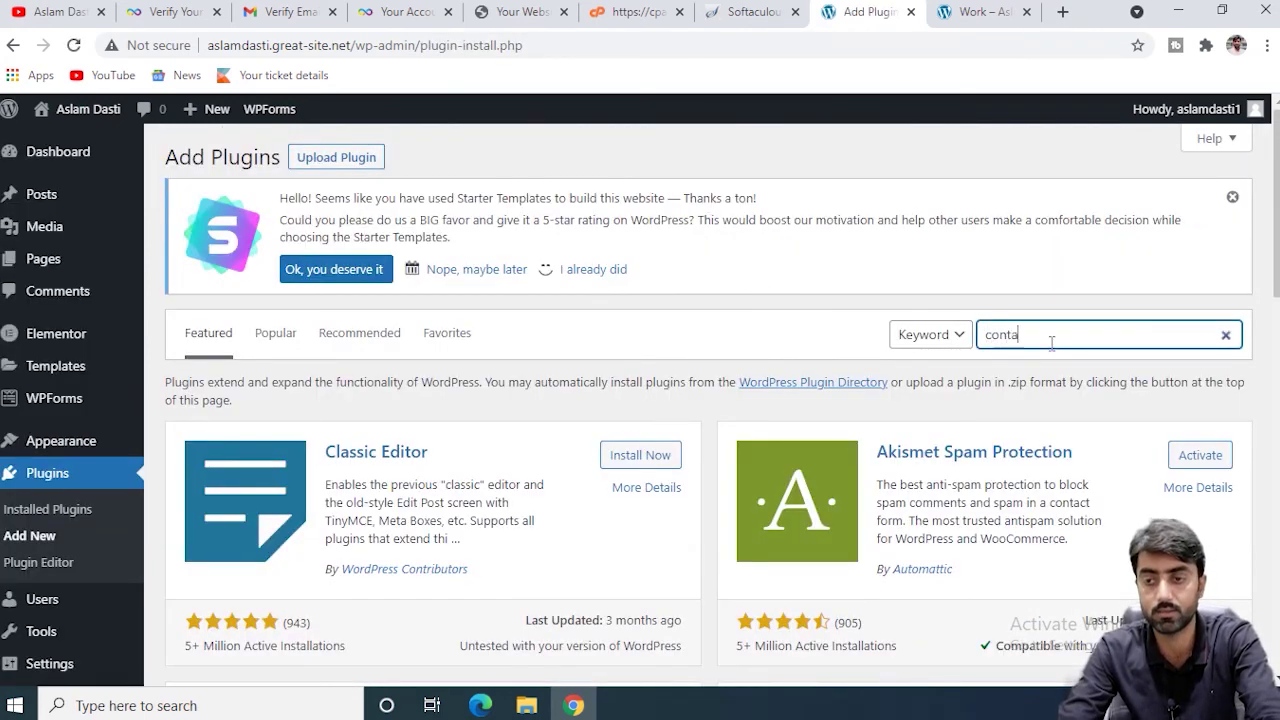
type("ct form")
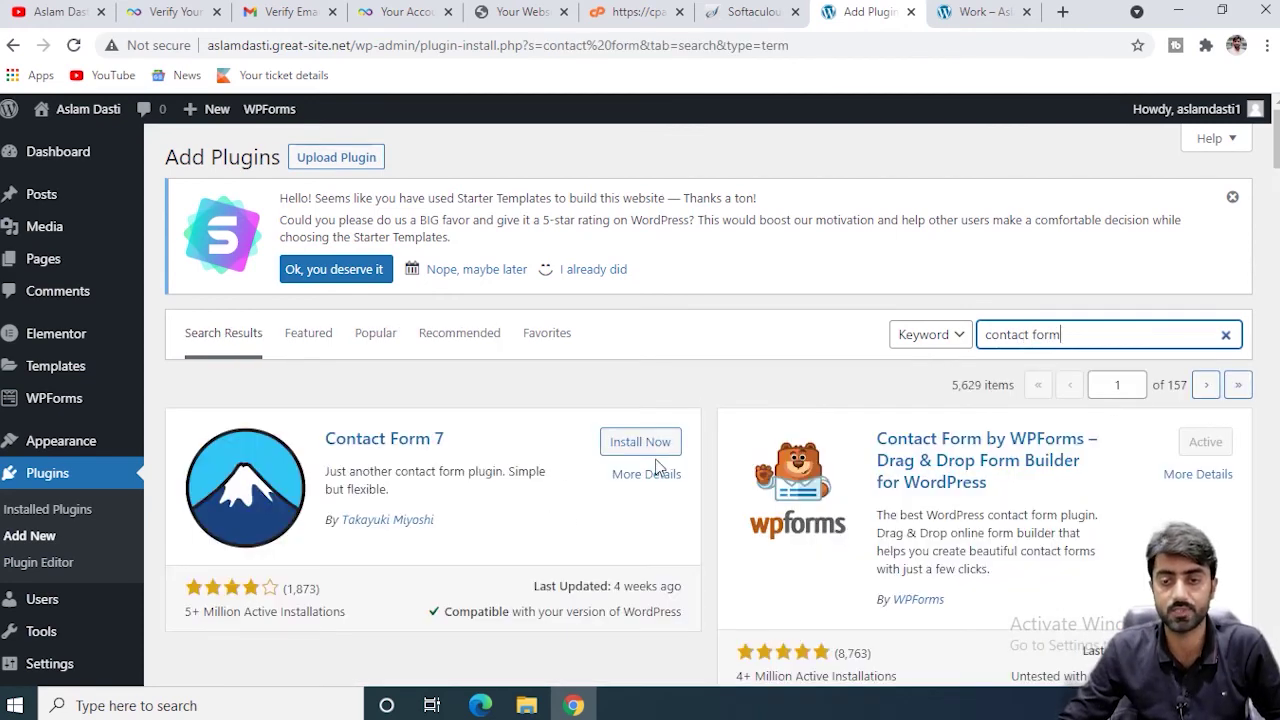
left_click(643, 446)
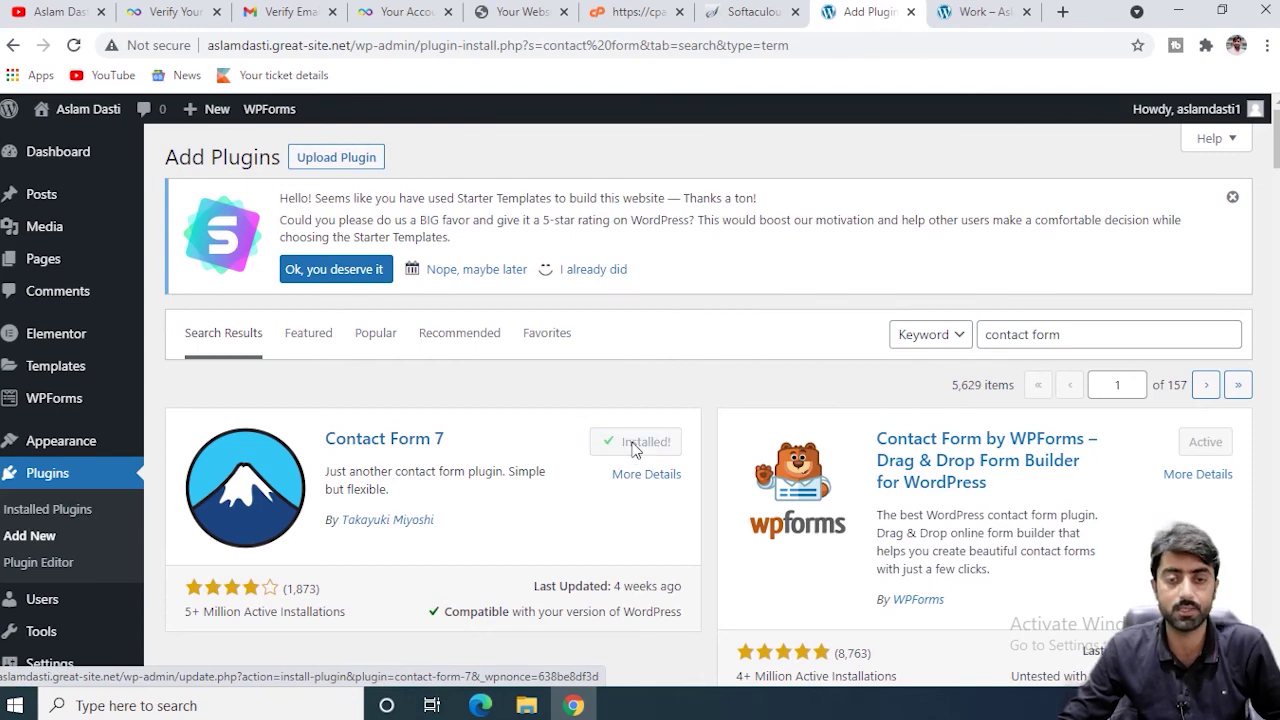
left_click(630, 450)
key("ctrl+Tab")
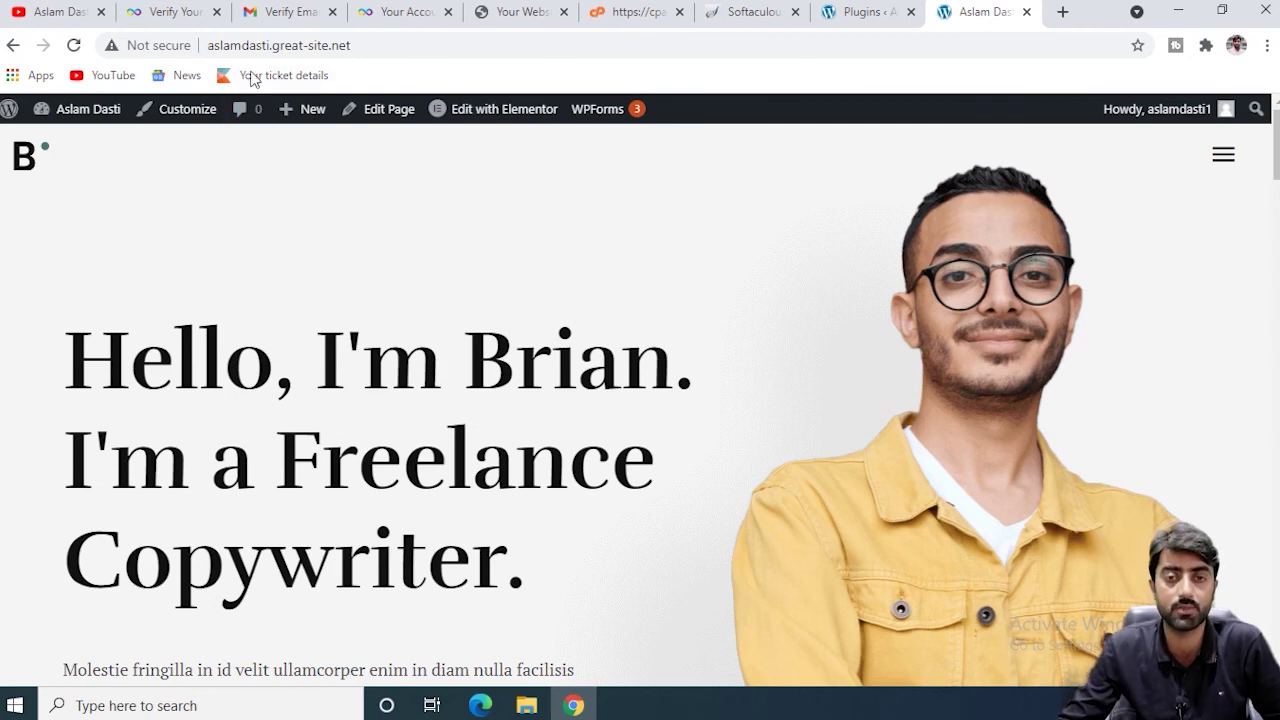
left_click(284, 52)
left_click(392, 50)
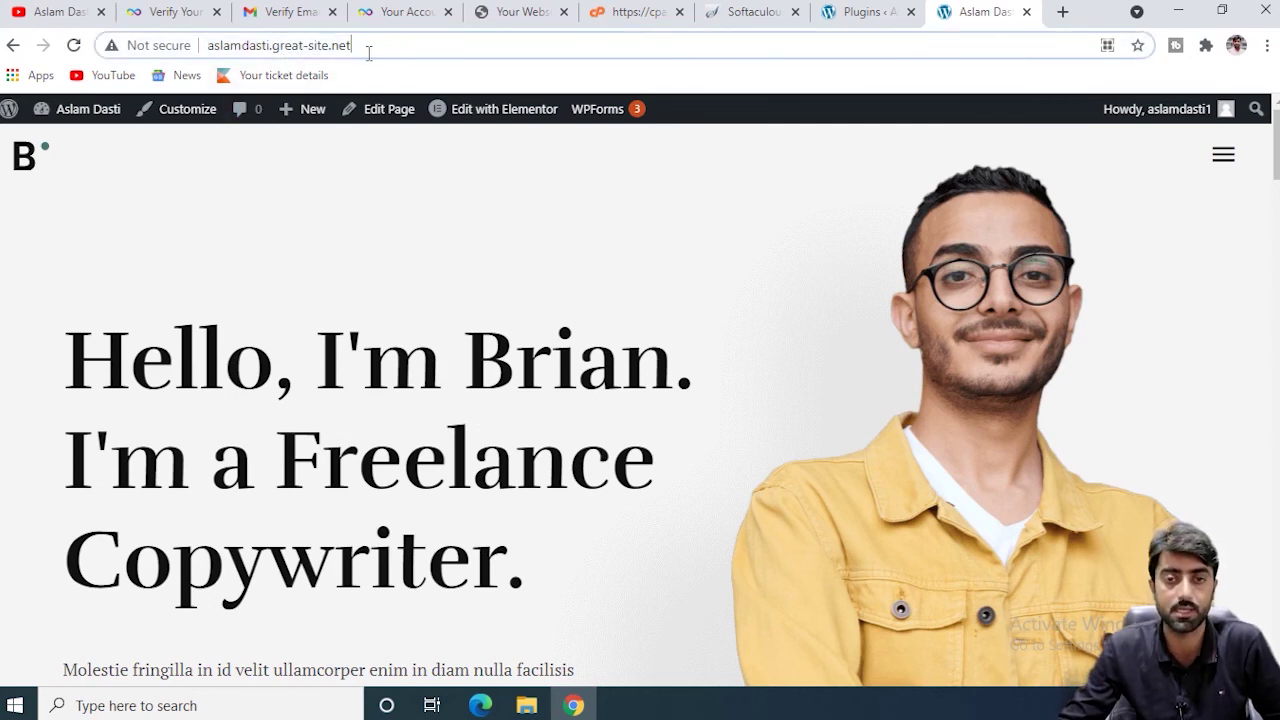
left_click_drag(207, 45, 382, 35)
left_click(338, 52)
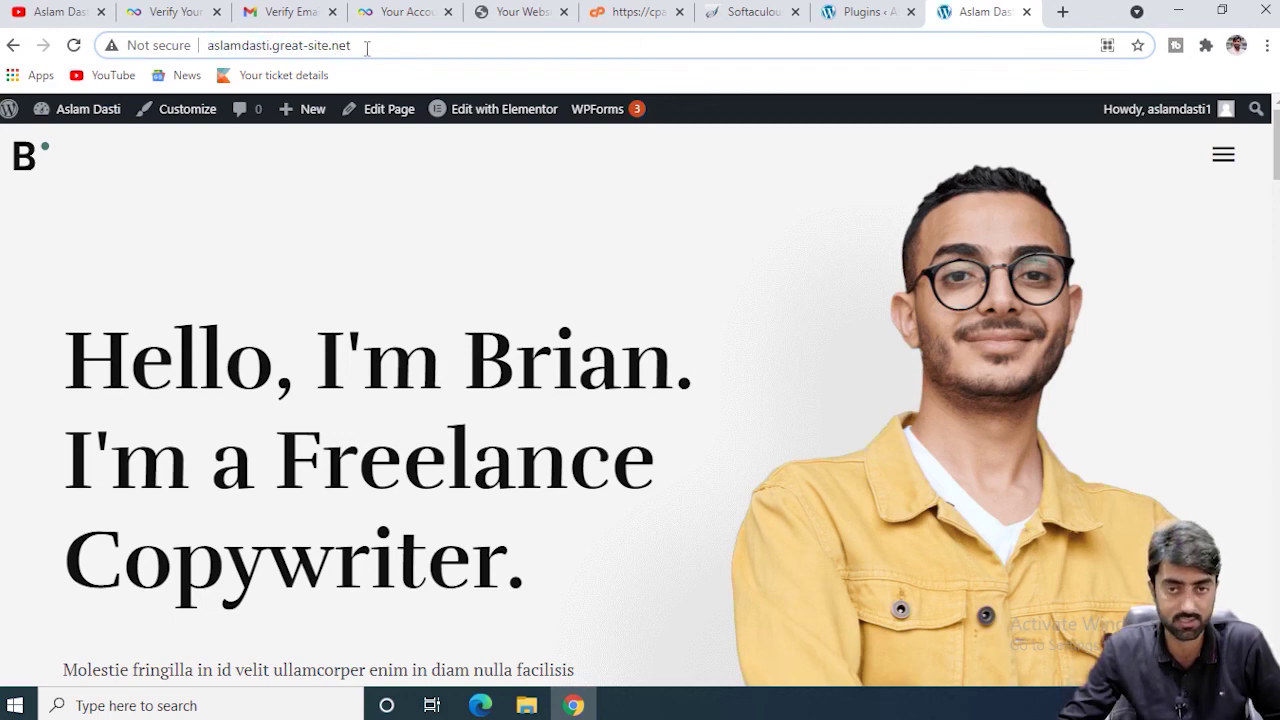
left_click_drag(352, 46, 207, 38)
left_click(249, 47)
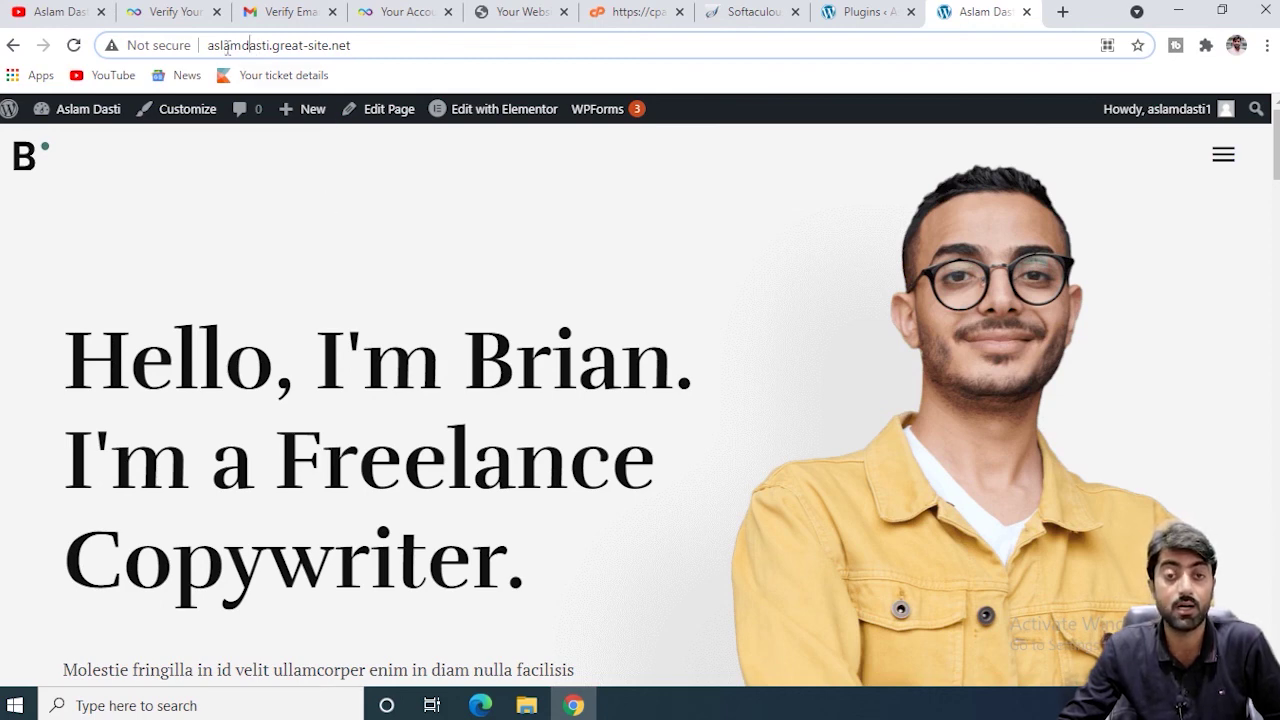
left_click_drag(210, 45, 385, 50)
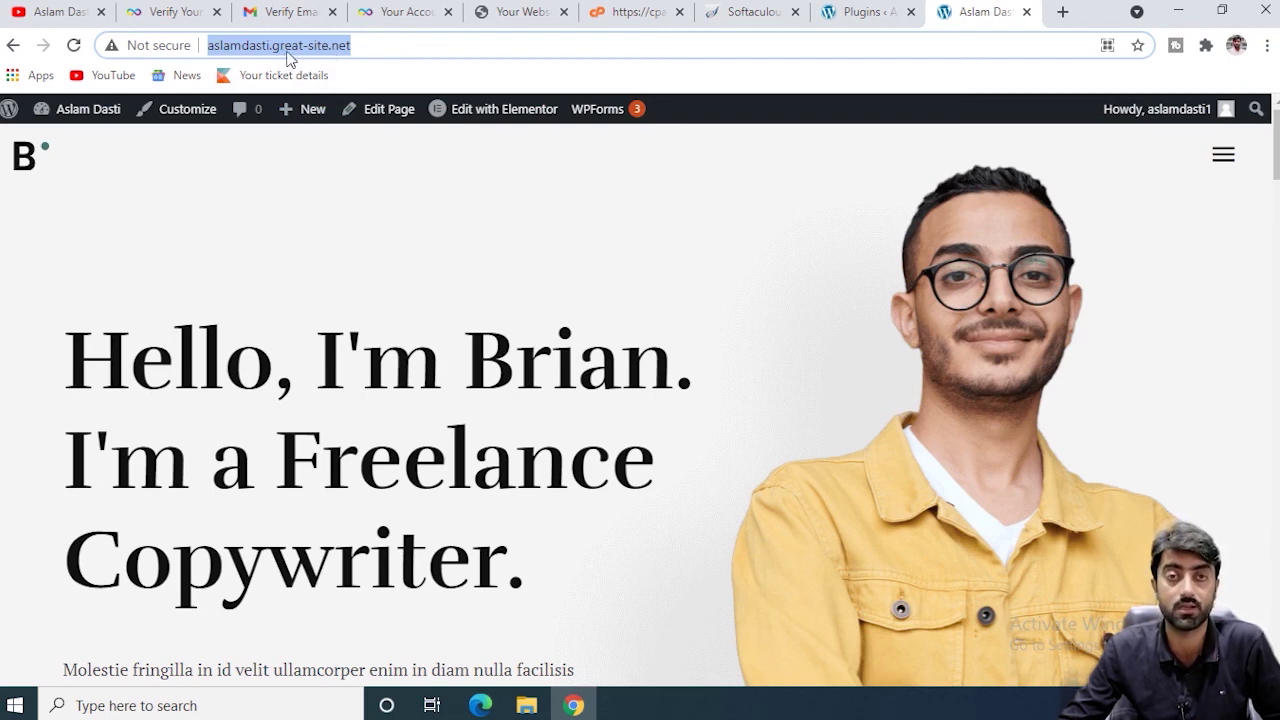
left_click(387, 53)
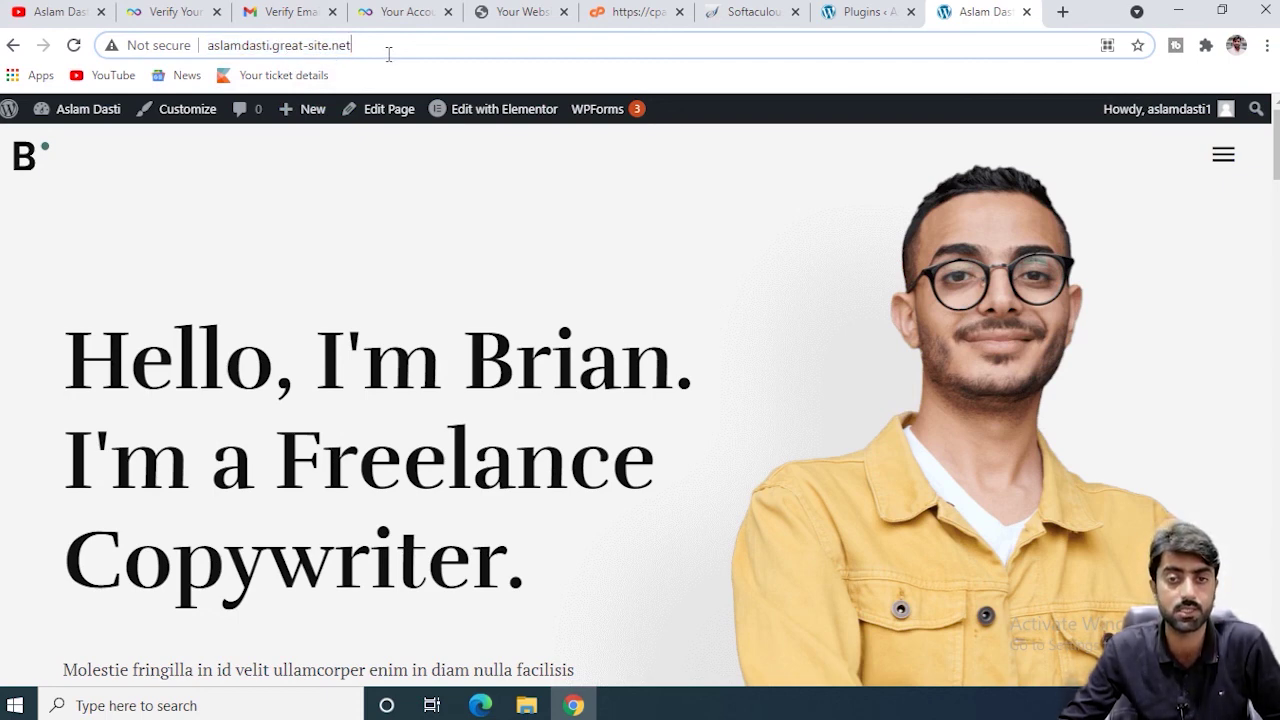